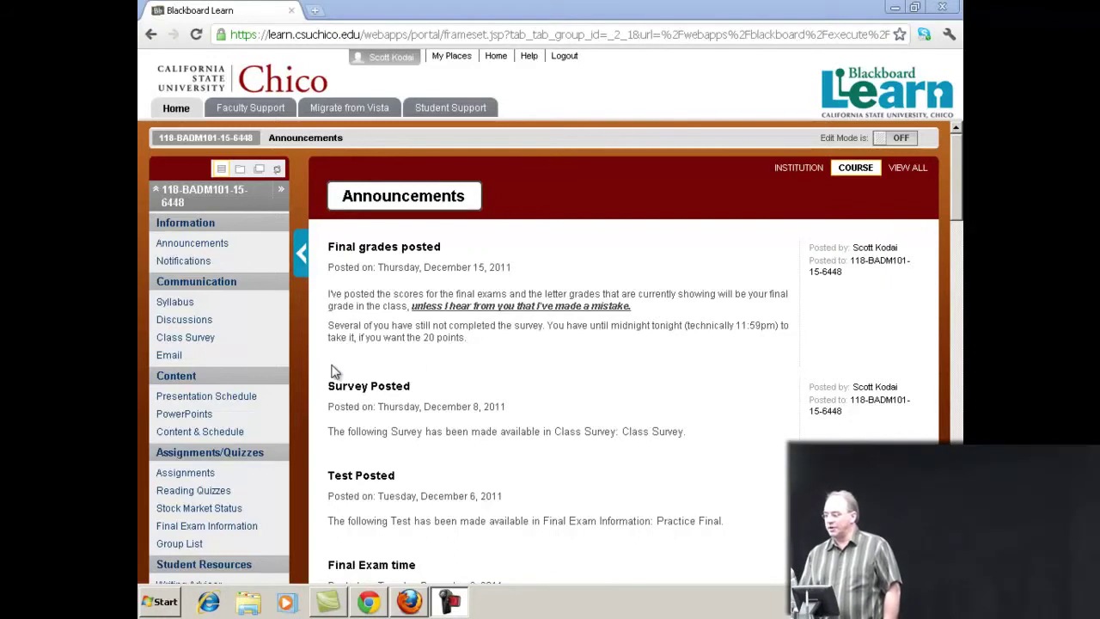
- Open the Full Grade Center and go to its Grading Color Codes settings
scroll(301, 339, down, 5)
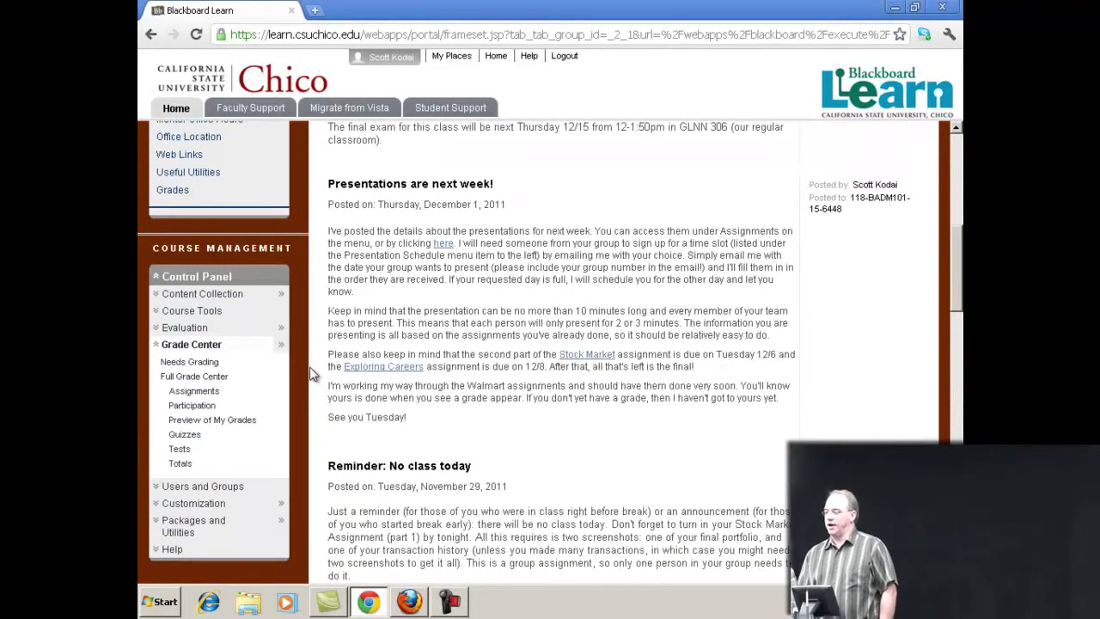
click(195, 376)
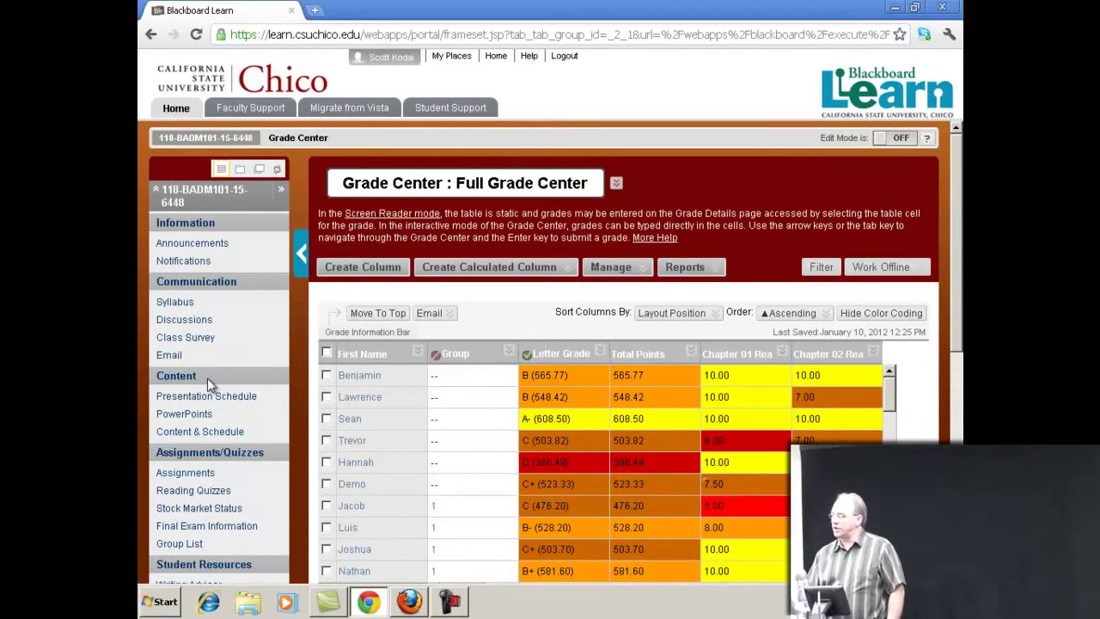
click(641, 268)
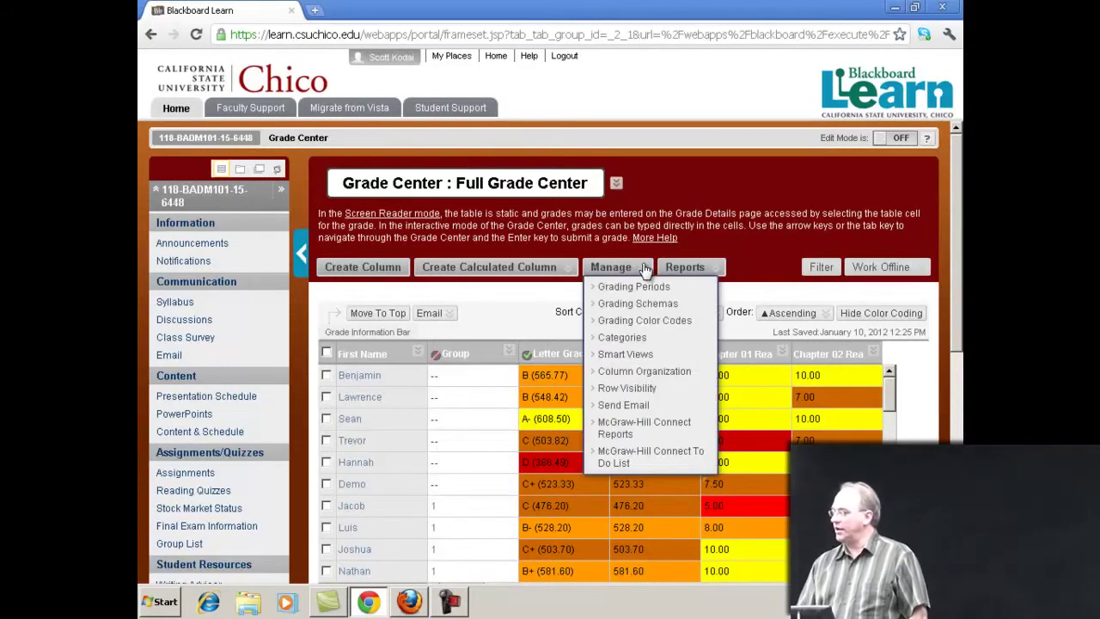
click(645, 319)
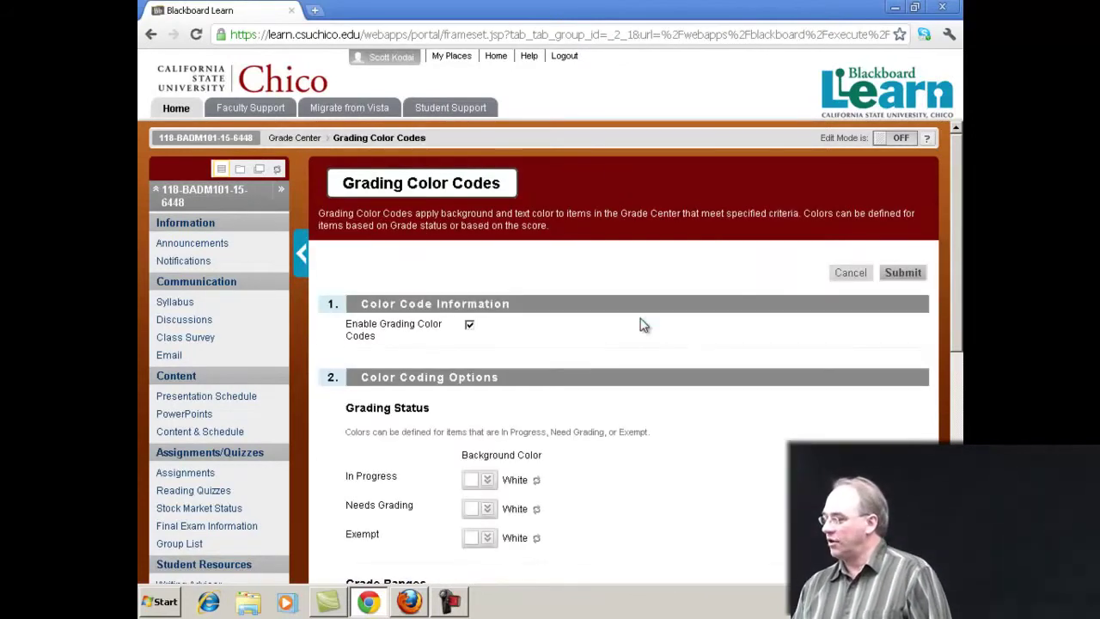
- Review the grading status colors and grade range criteria, and return to the Grade Center
scroll(746, 412, down, 1)
scroll(746, 413, down, 1)
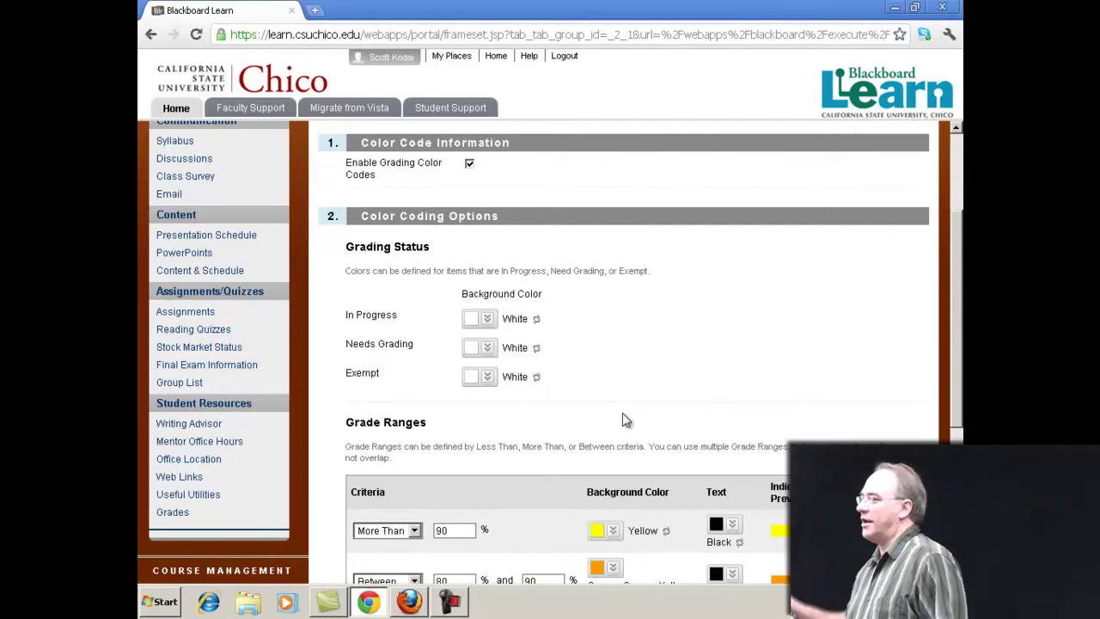
scroll(625, 420, down, 3)
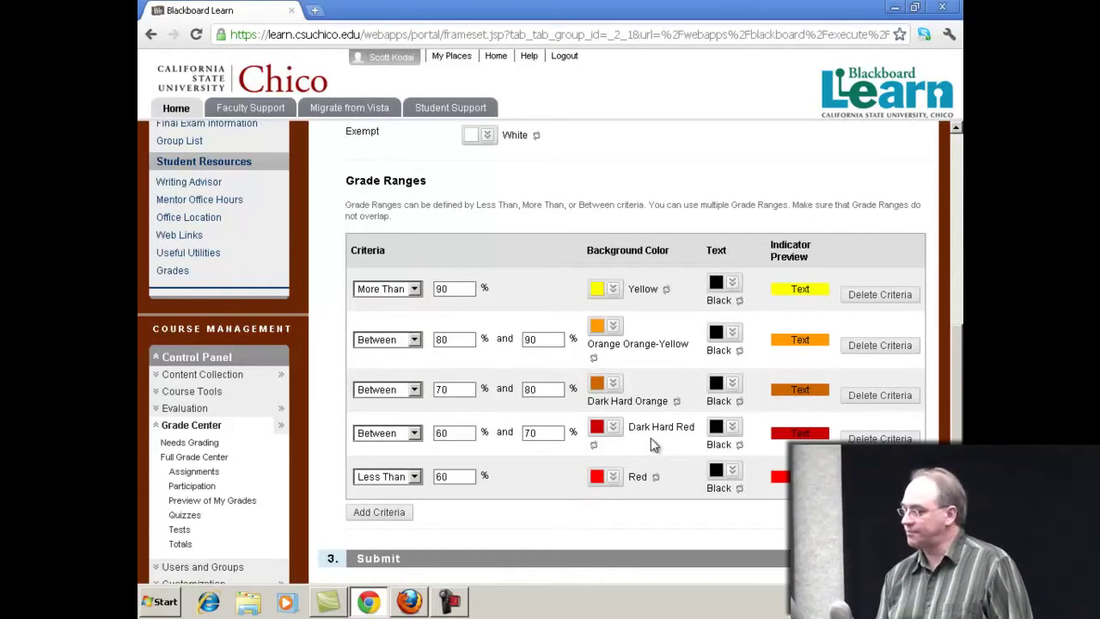
scroll(650, 447, down, 1)
click(894, 498)
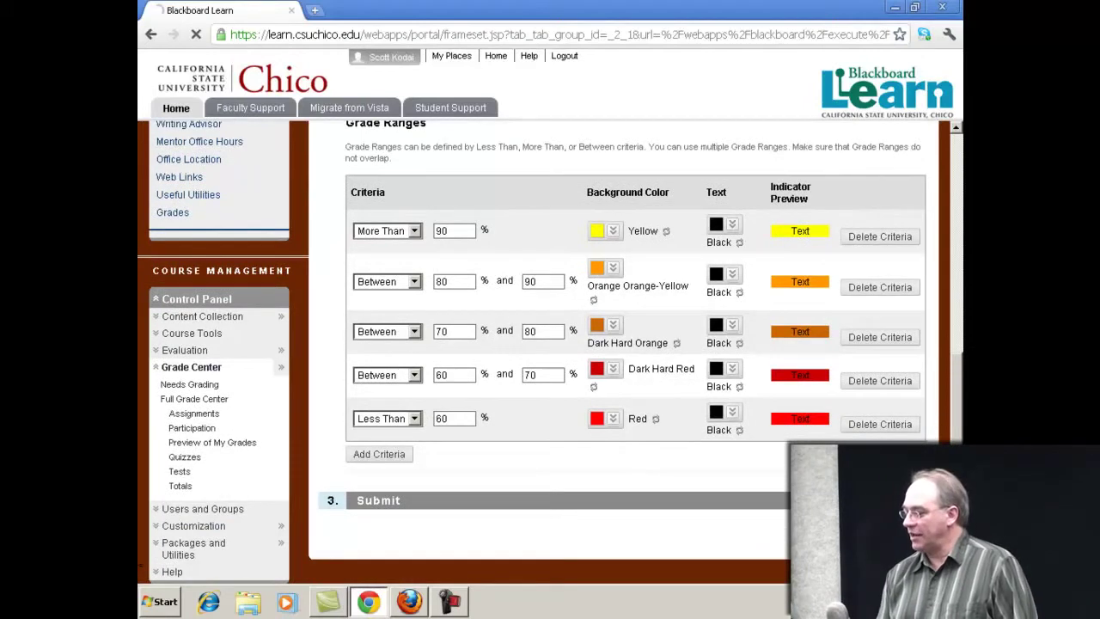
- Hide all other rows in the Full Grade Center so only the second student's row is displayed
scroll(653, 515, down, 1)
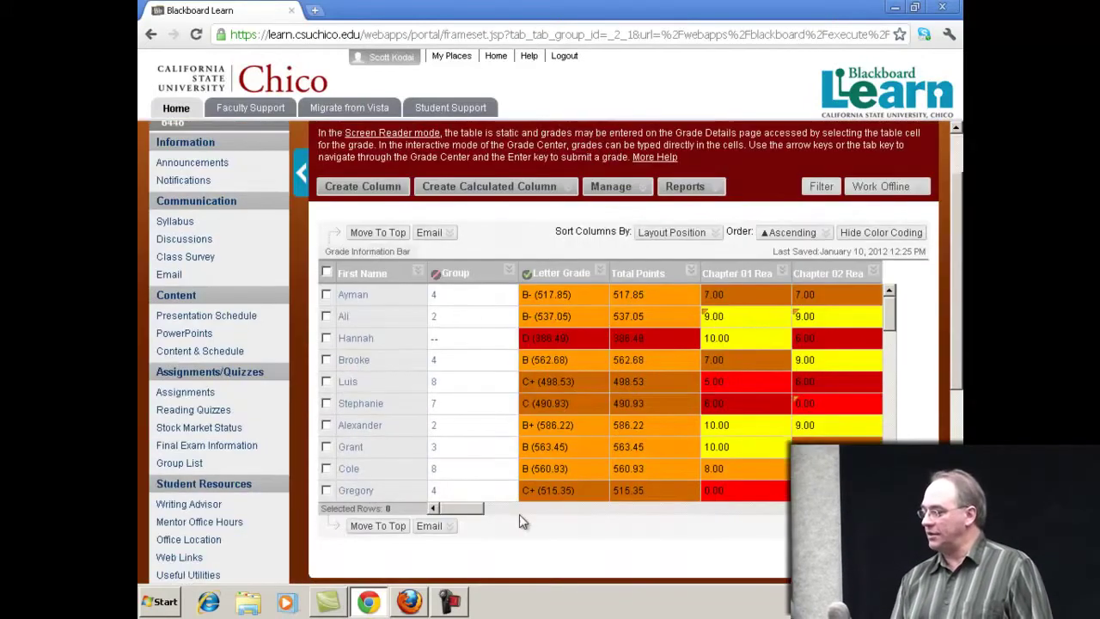
drag(462, 513, 630, 534)
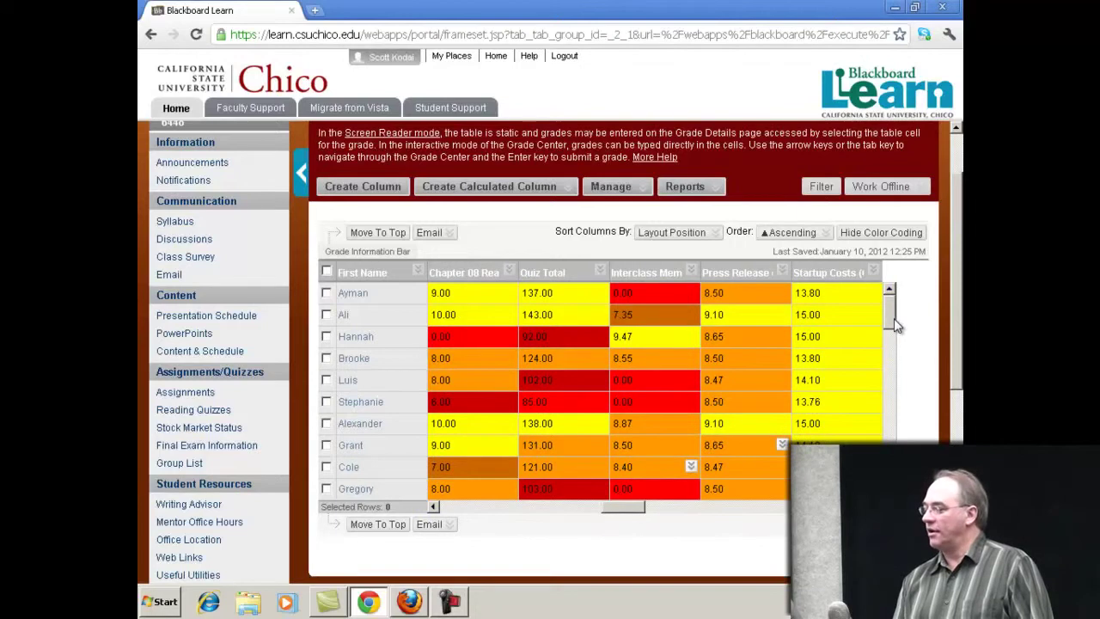
drag(894, 319, 885, 291)
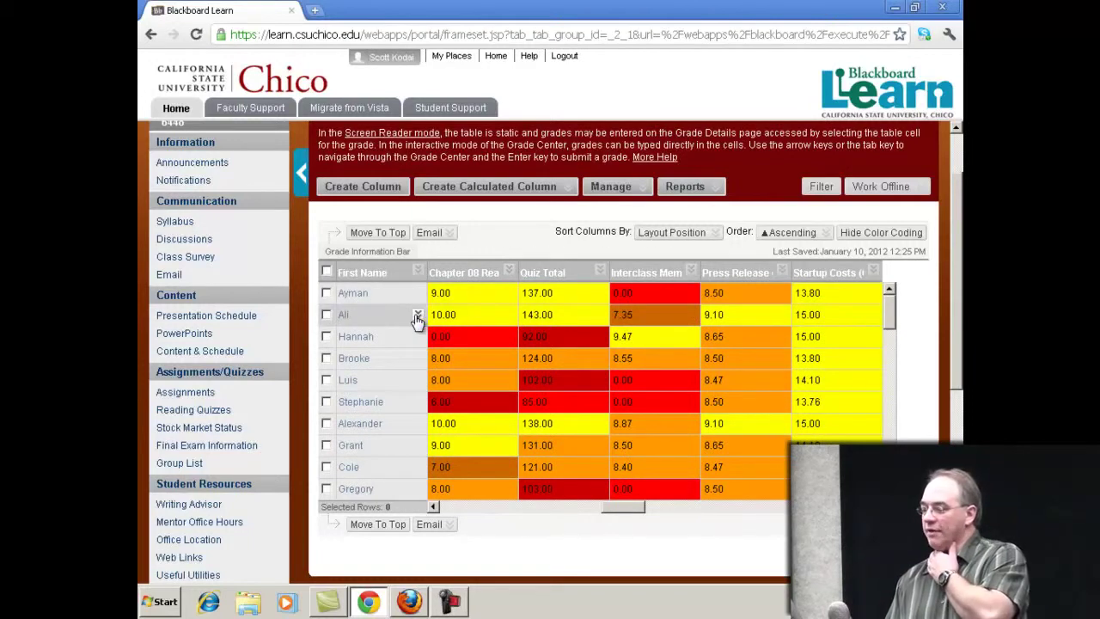
click(418, 316)
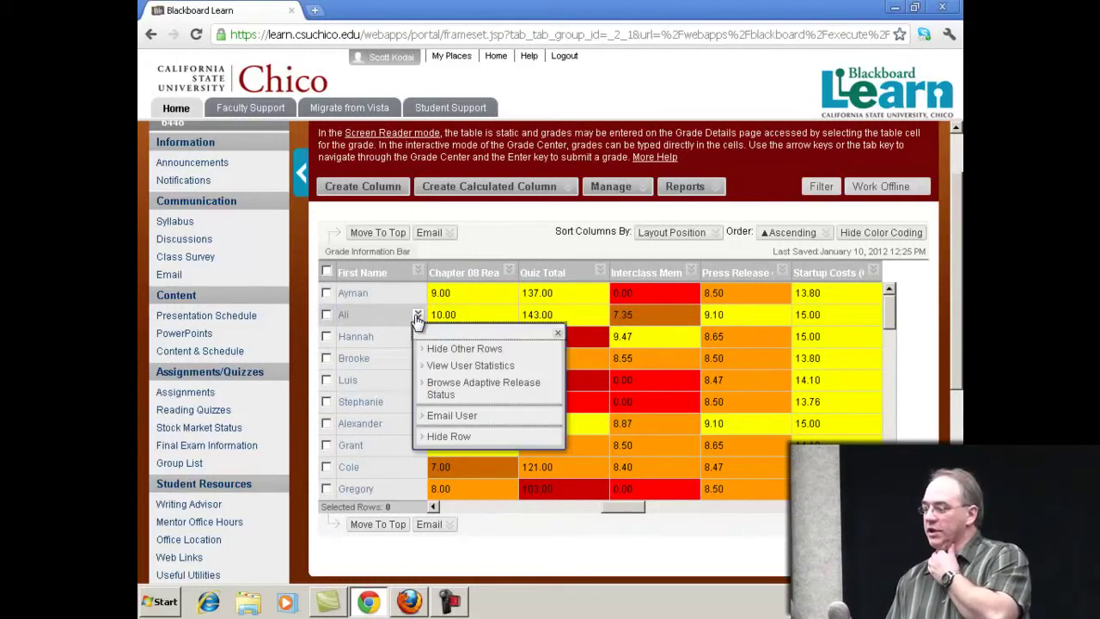
click(467, 348)
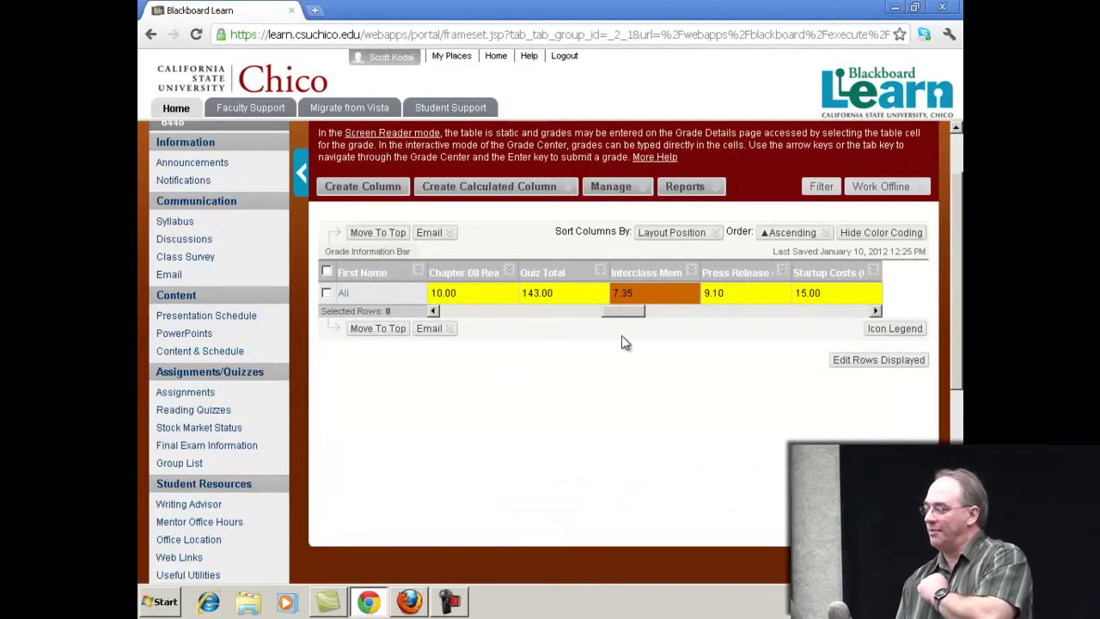
- Examine the isolated student's exam, participation and class survey scores across the grade columns
drag(636, 320, 859, 326)
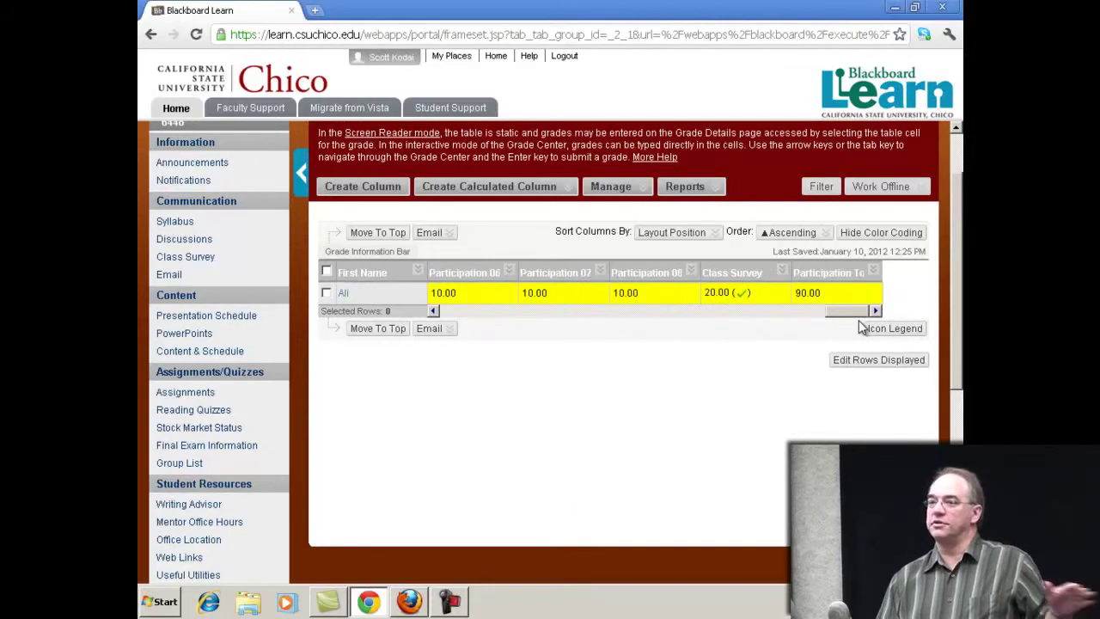
drag(853, 312, 780, 325)
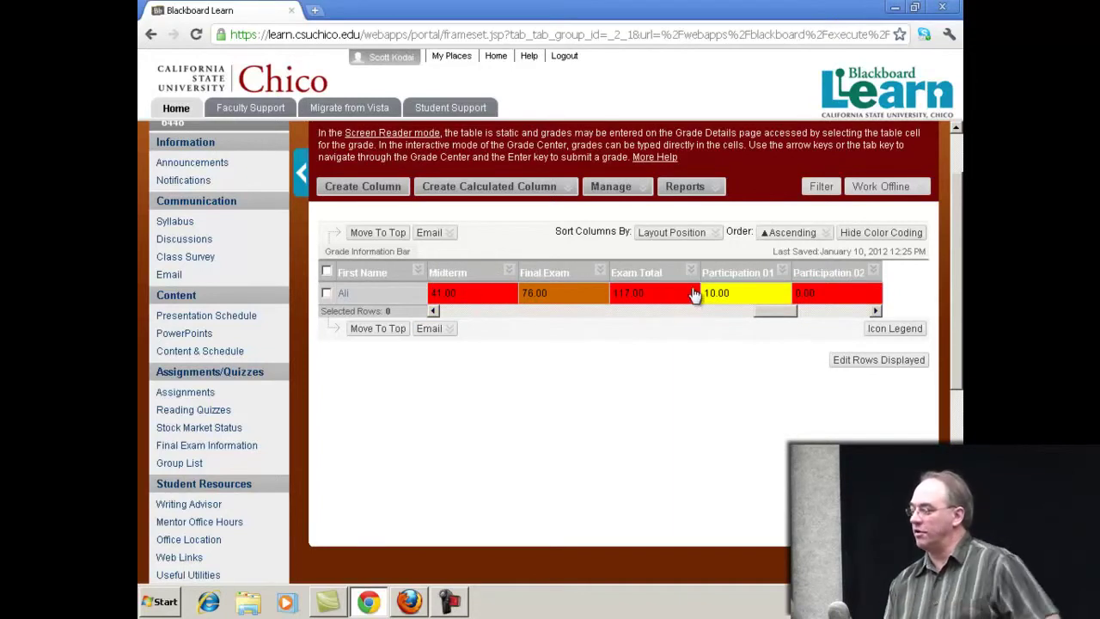
drag(777, 315, 856, 322)
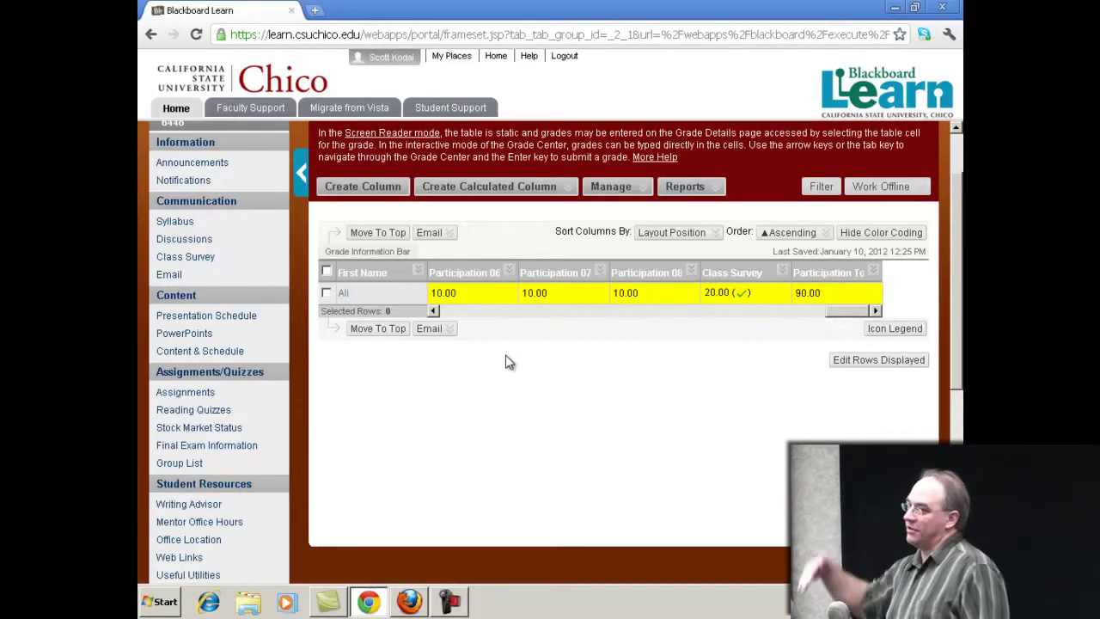
- View the student's scores in the Tests smart view and in the Participation smart view
scroll(389, 421, down, 5)
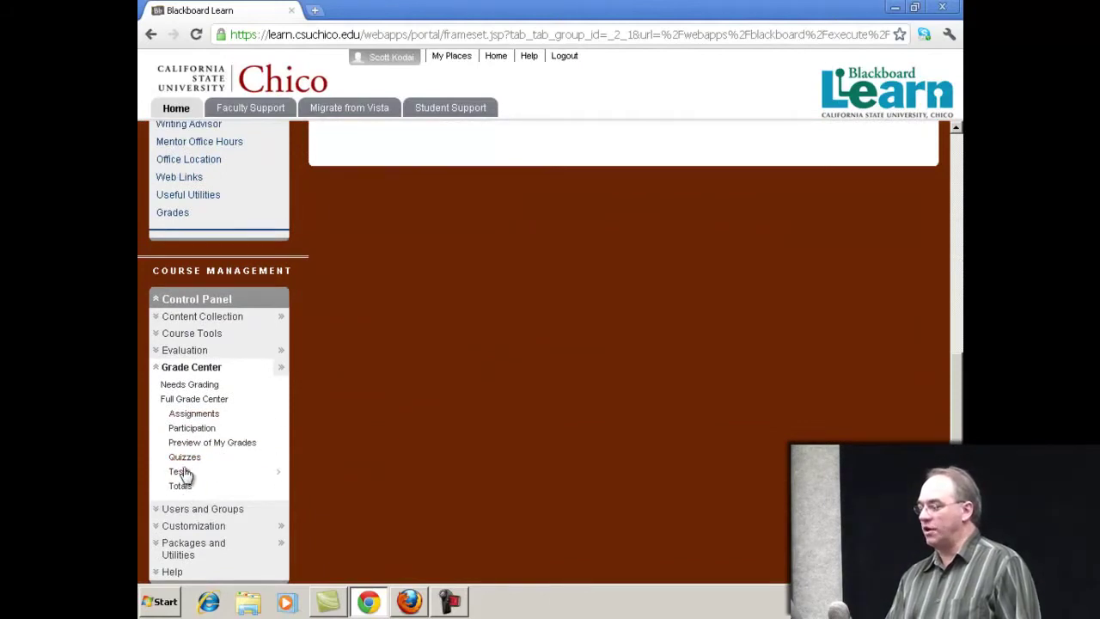
click(179, 473)
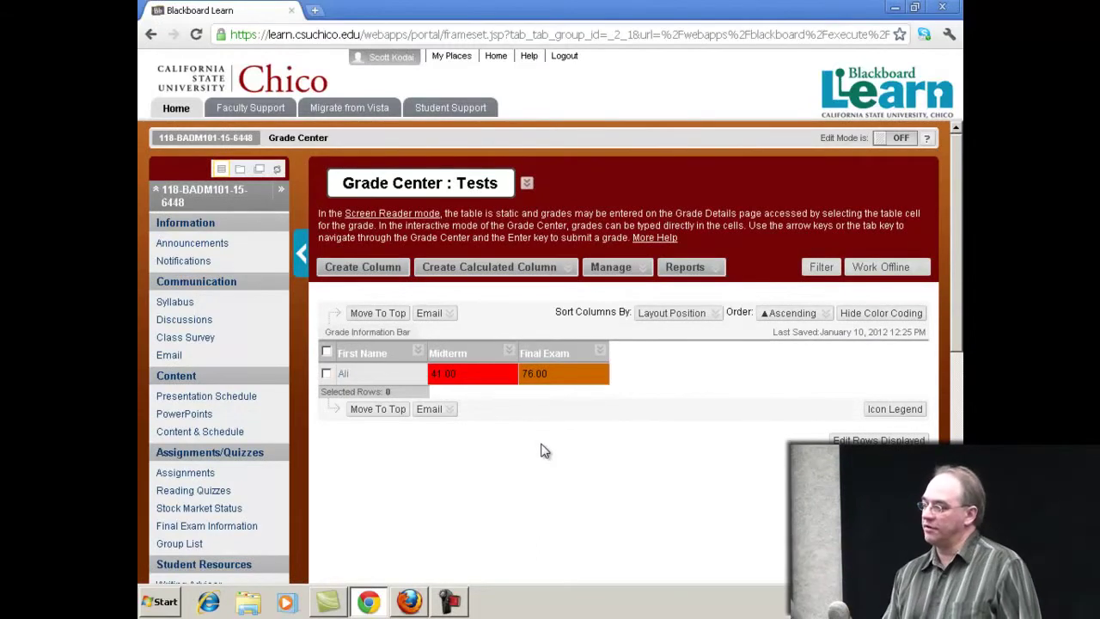
scroll(329, 467, down, 5)
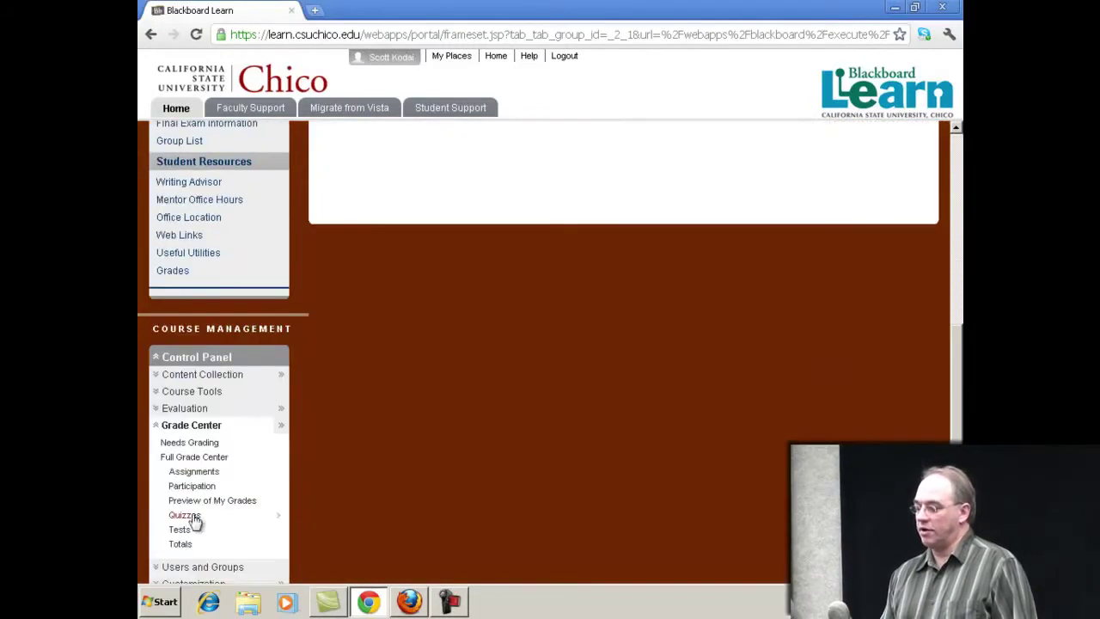
click(185, 486)
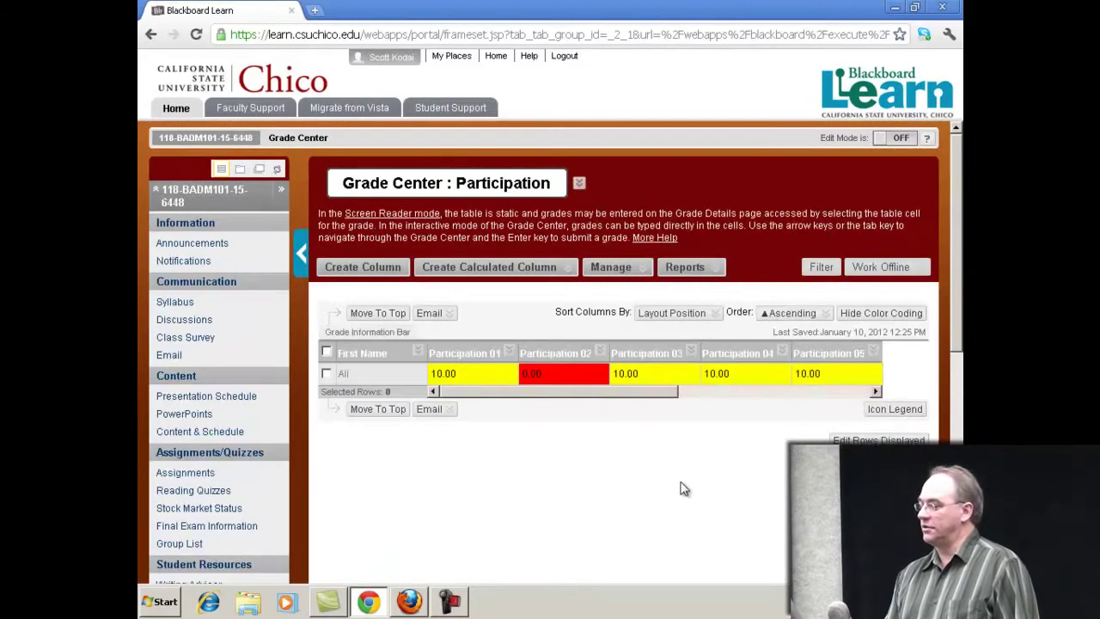
drag(606, 395, 570, 397)
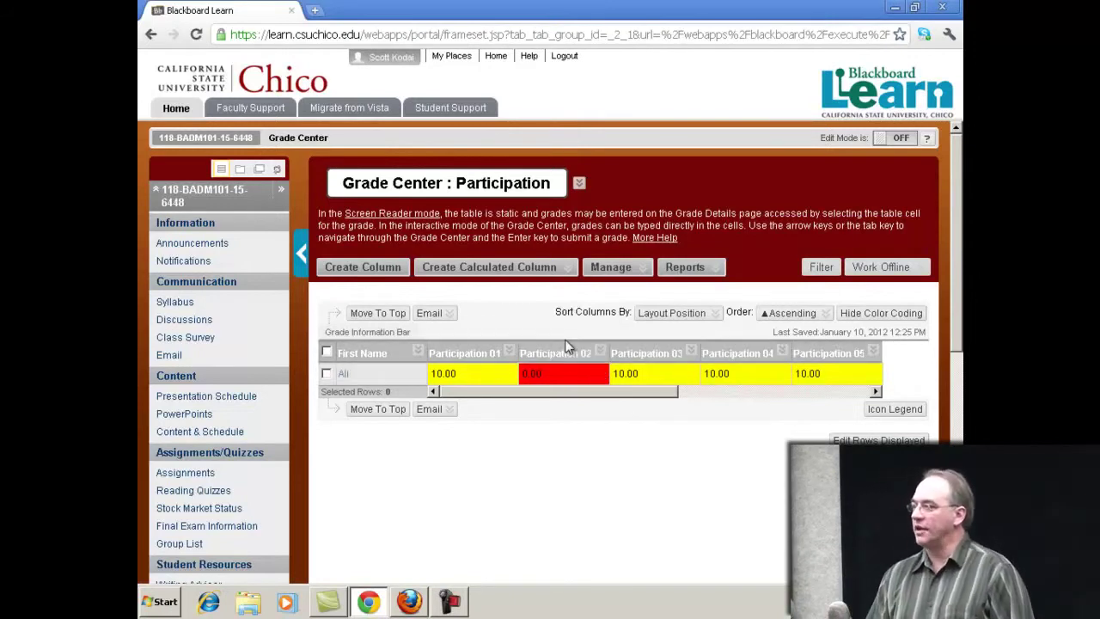
click(679, 312)
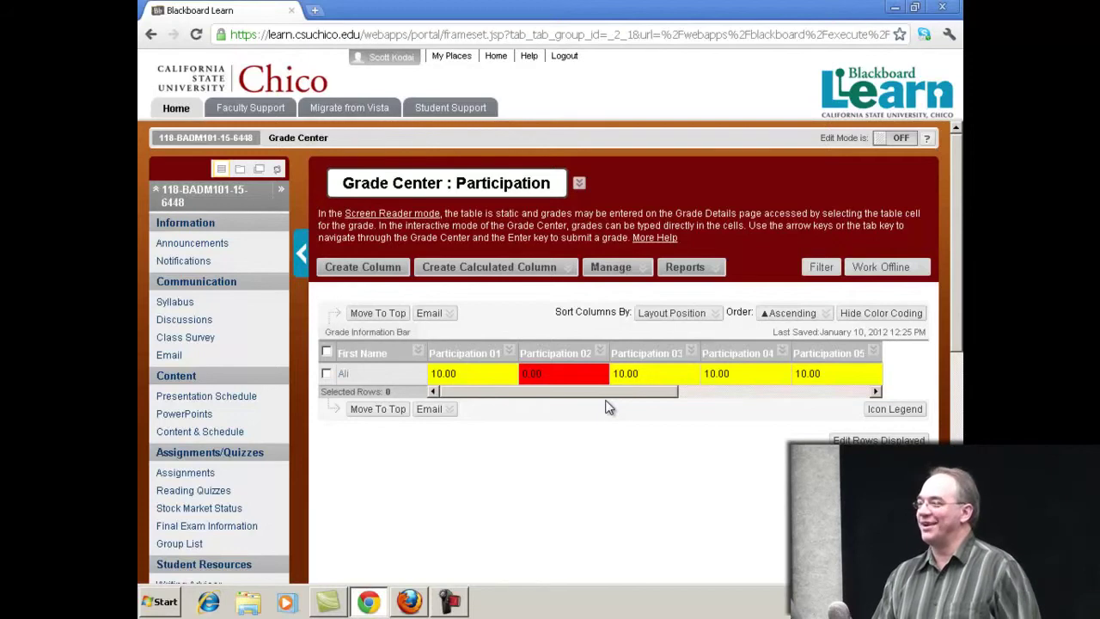
scroll(619, 448, down, 2)
scroll(507, 445, up, 2)
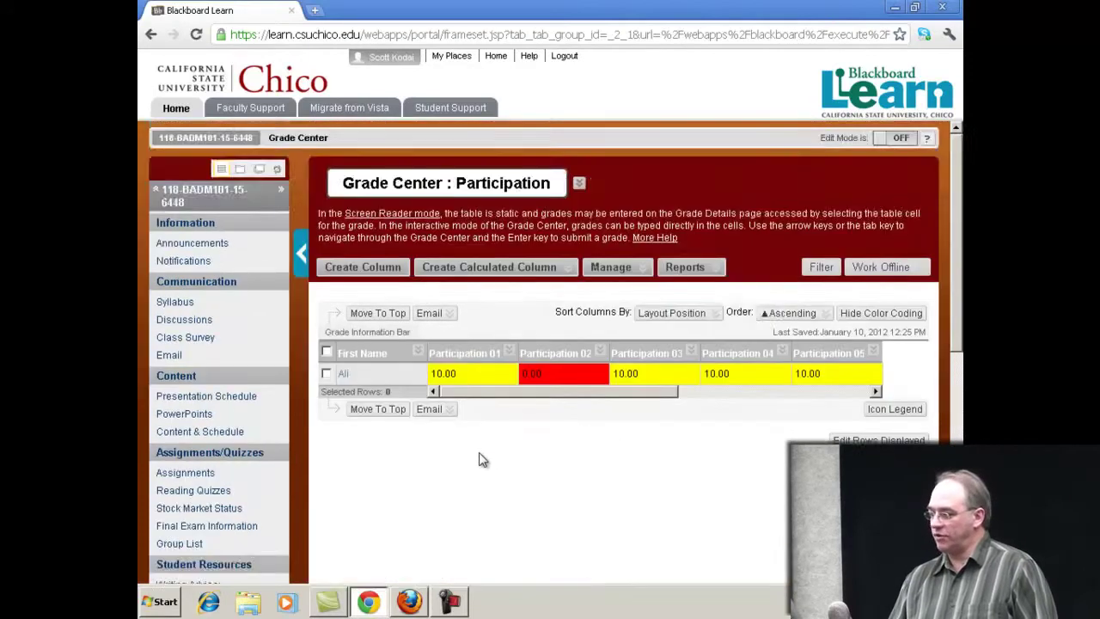
- Return to the Full Grade Center and show all student rows again
scroll(507, 445, down, 10)
click(197, 459)
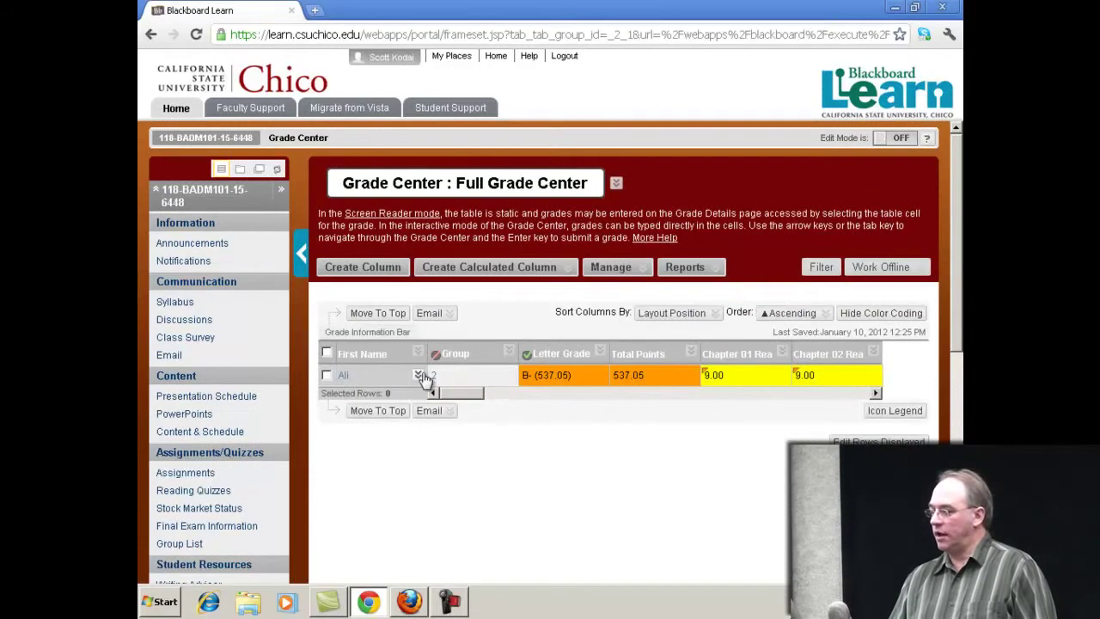
click(418, 377)
click(464, 408)
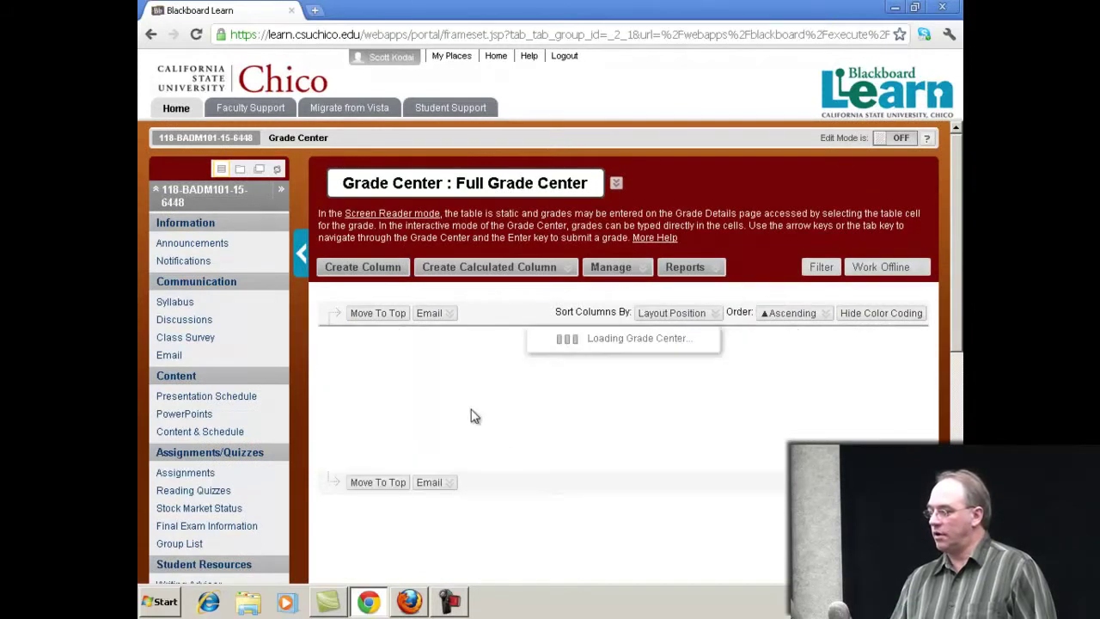
- Open the Smart Views management page of the Grade Center
click(643, 269)
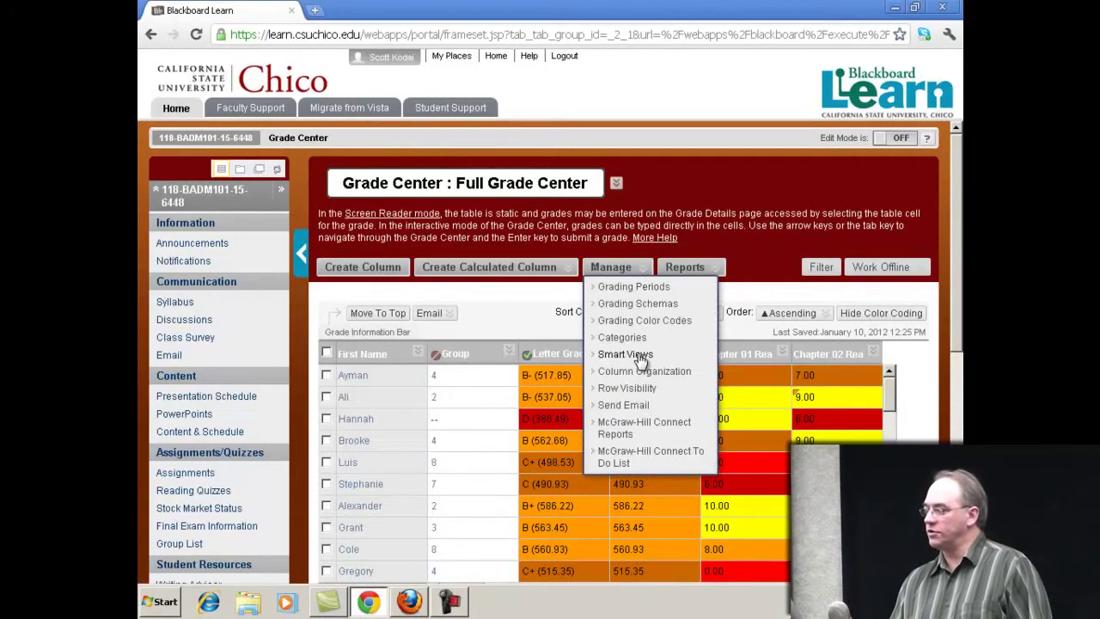
click(611, 273)
click(613, 271)
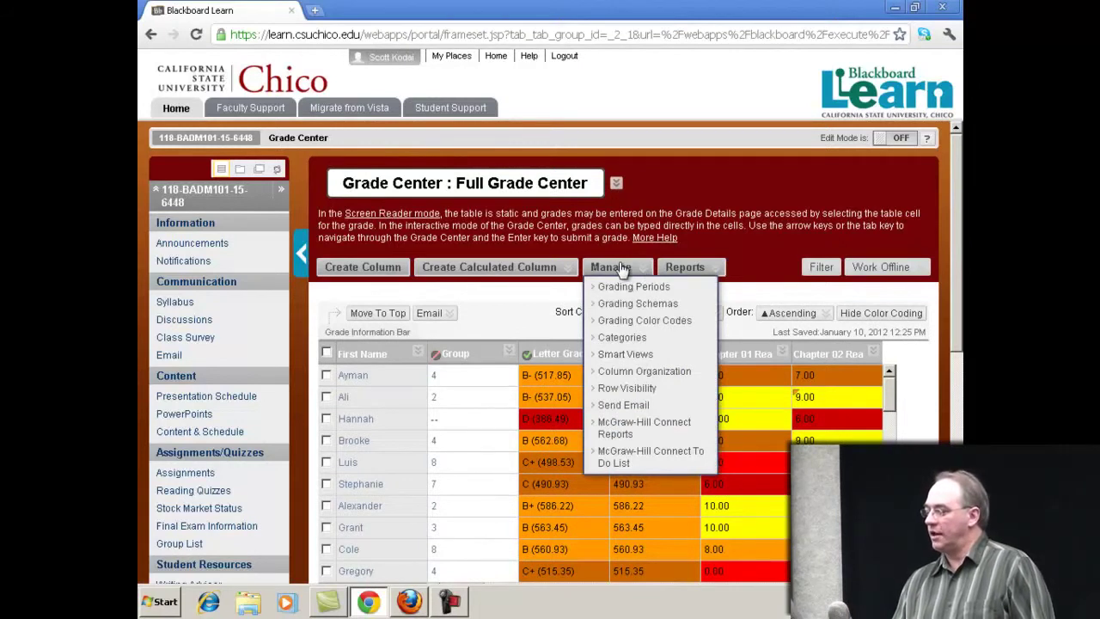
click(627, 355)
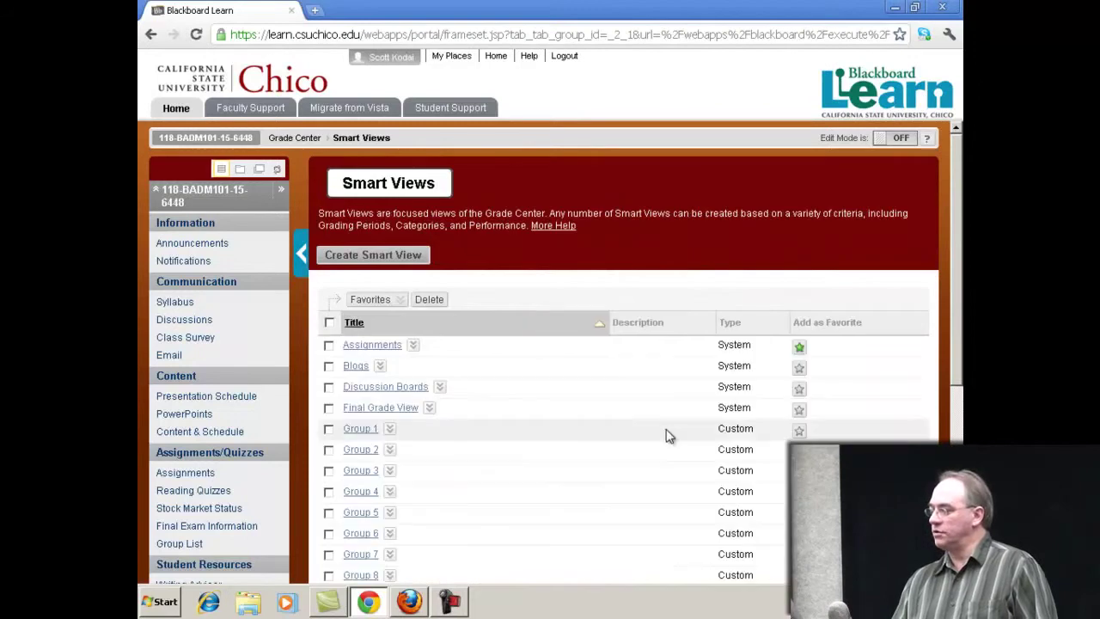
- Examine the list of system and custom smart views, comparing the favorites with the views listed under Grade Center
scroll(636, 425, down, 2)
scroll(639, 424, down, 1)
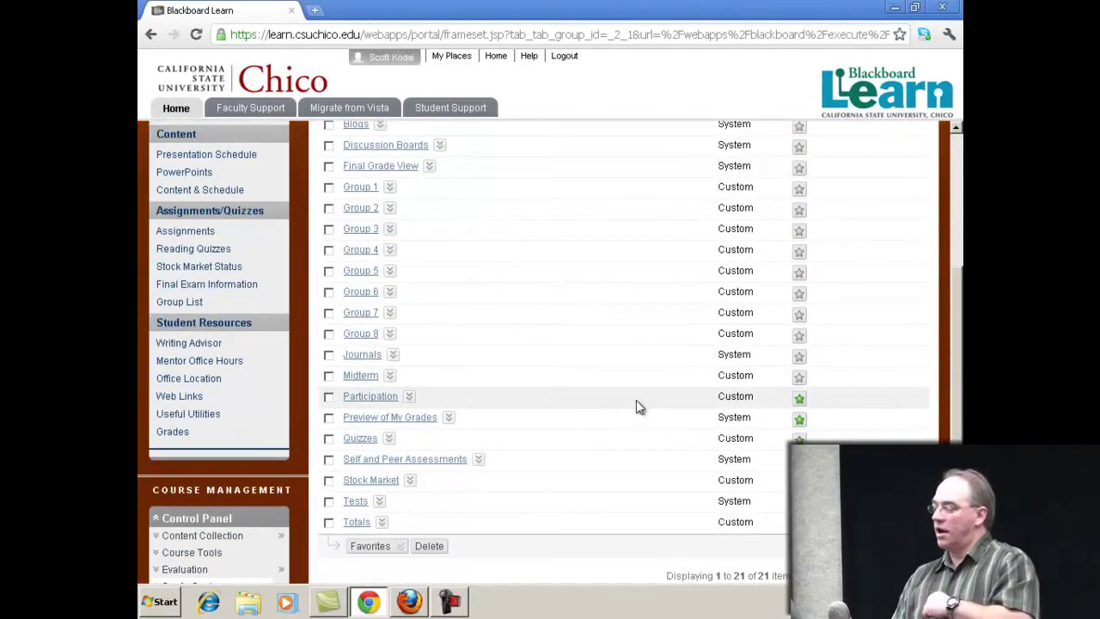
scroll(636, 404, down, 1)
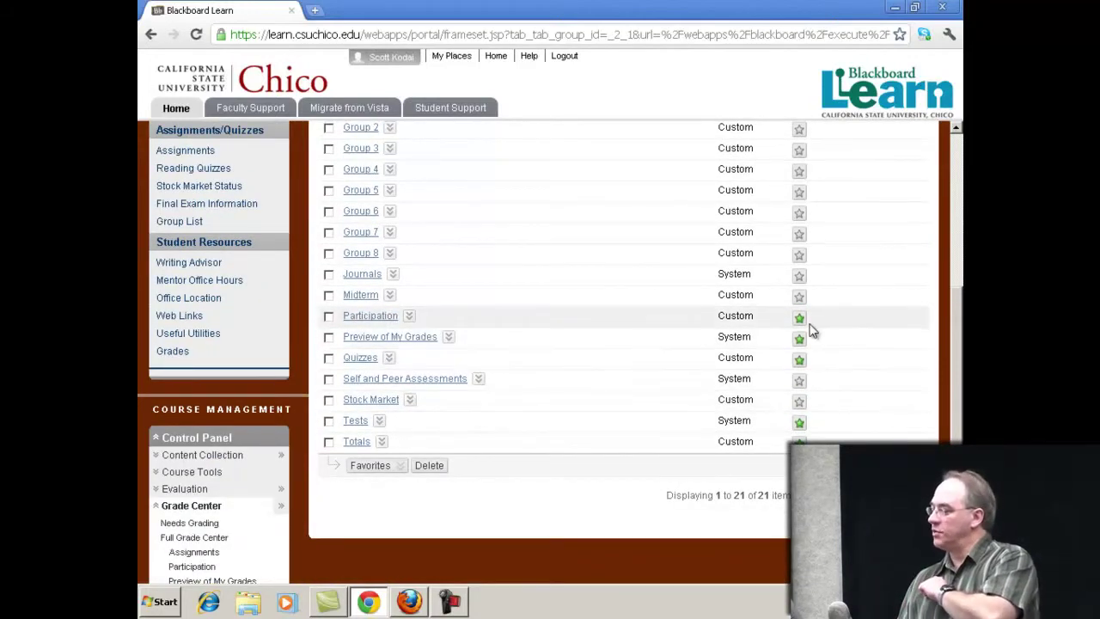
scroll(802, 331, down, 2)
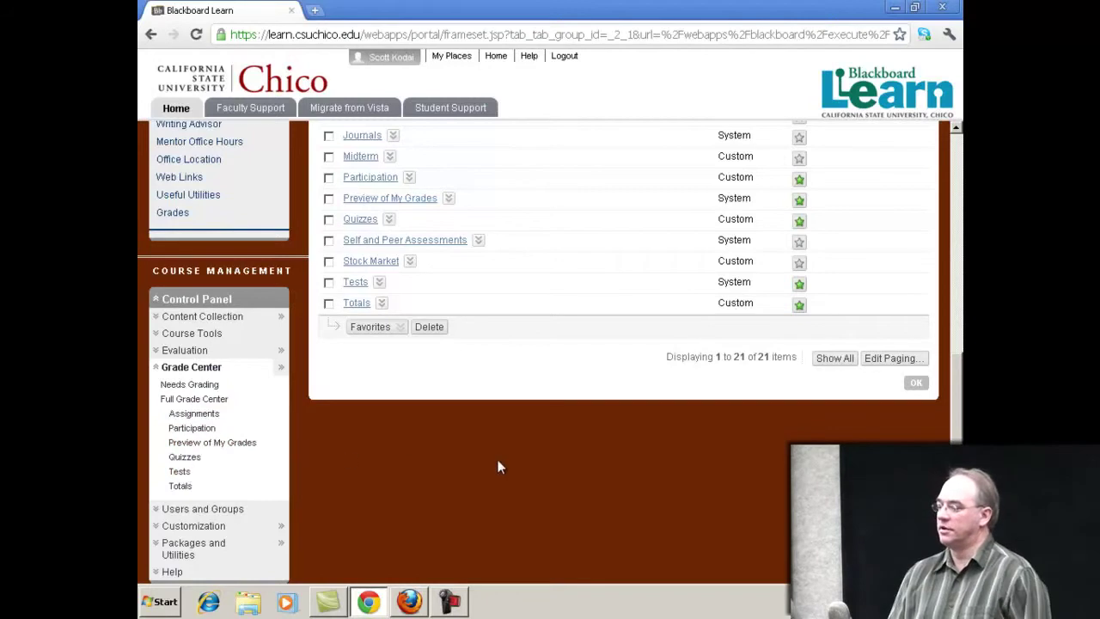
scroll(583, 434, up, 5)
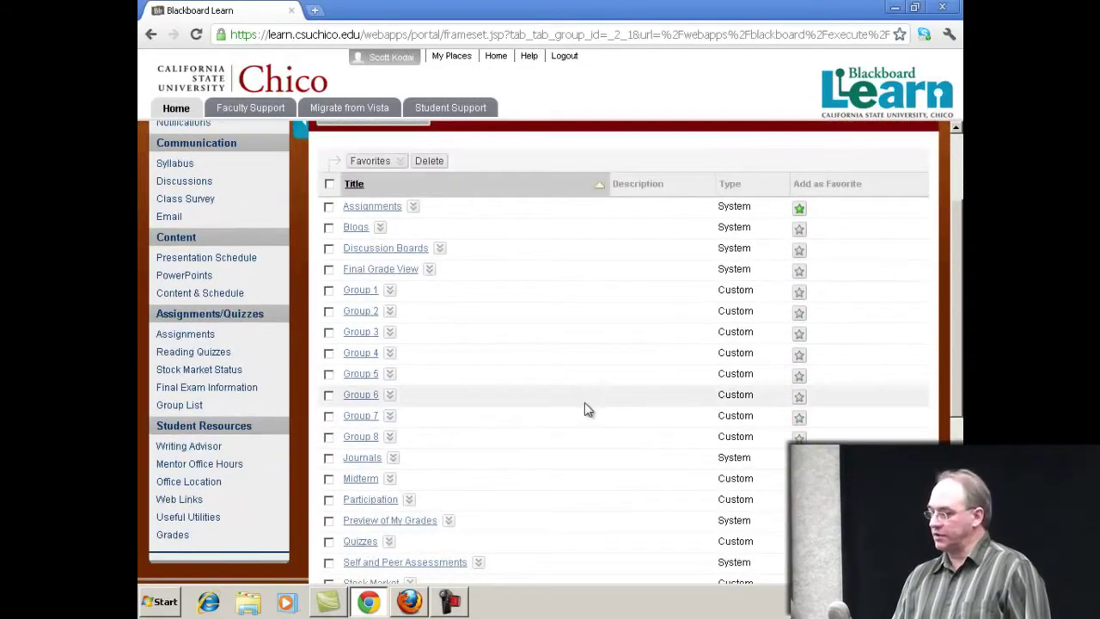
scroll(584, 404, down, 4)
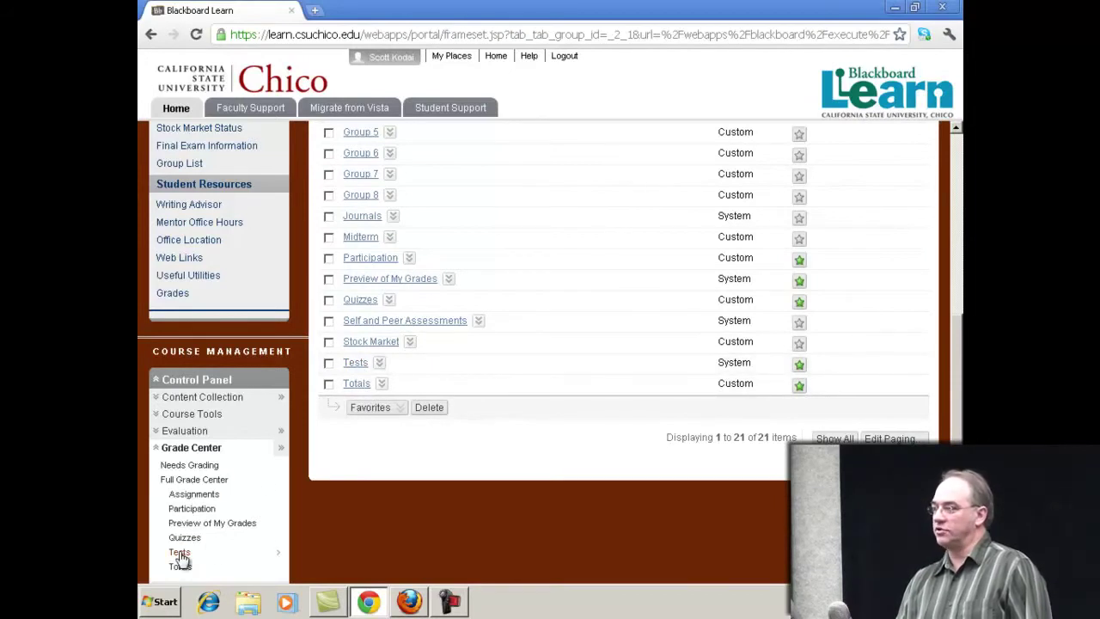
scroll(577, 453, up, 4)
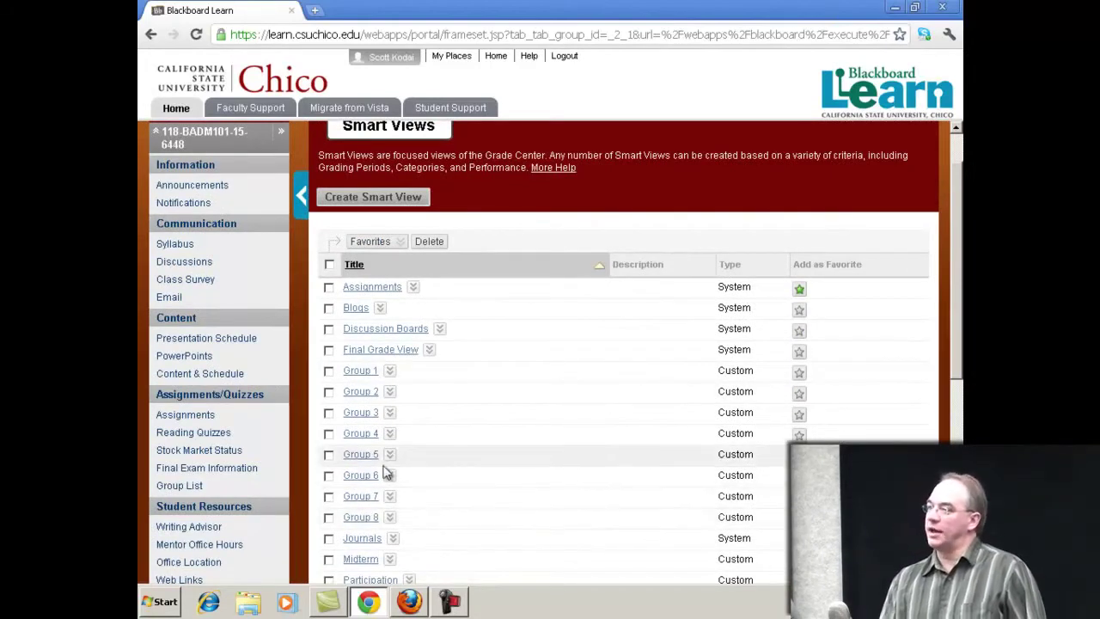
scroll(464, 413, down, 1)
scroll(455, 372, up, 1)
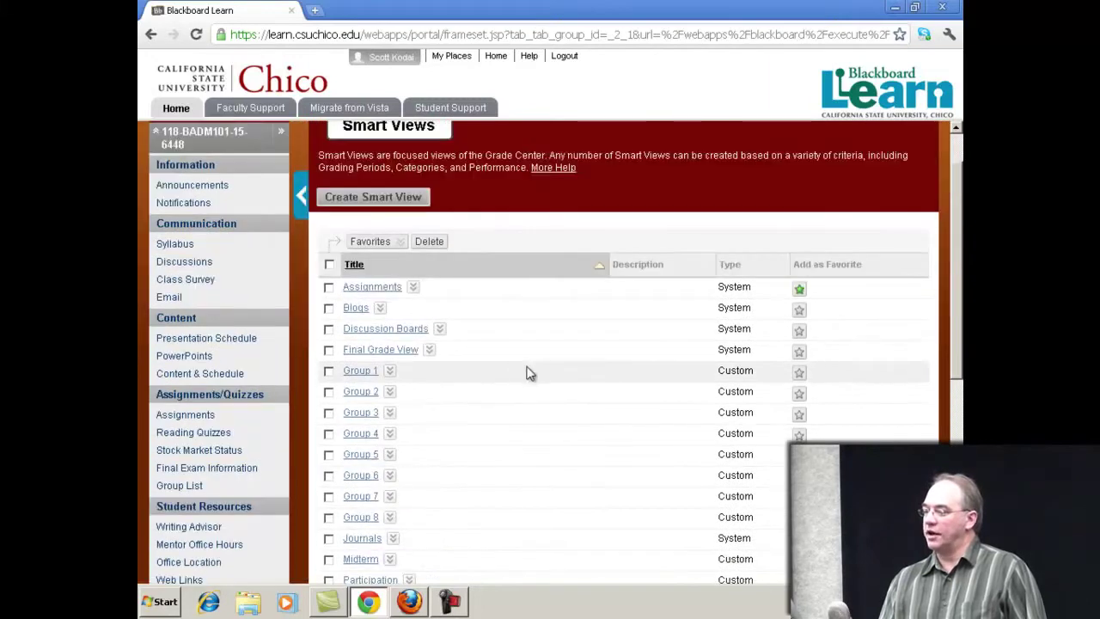
scroll(525, 370, down, 1)
scroll(520, 383, up, 1)
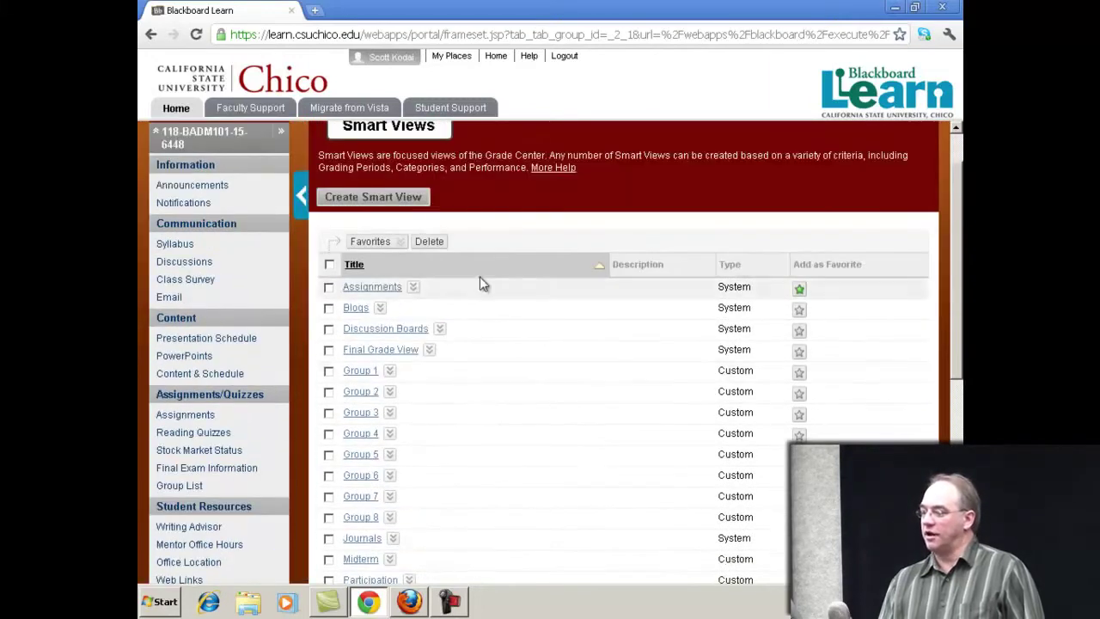
- Start creating a custom smart view and name it Group 9
click(381, 203)
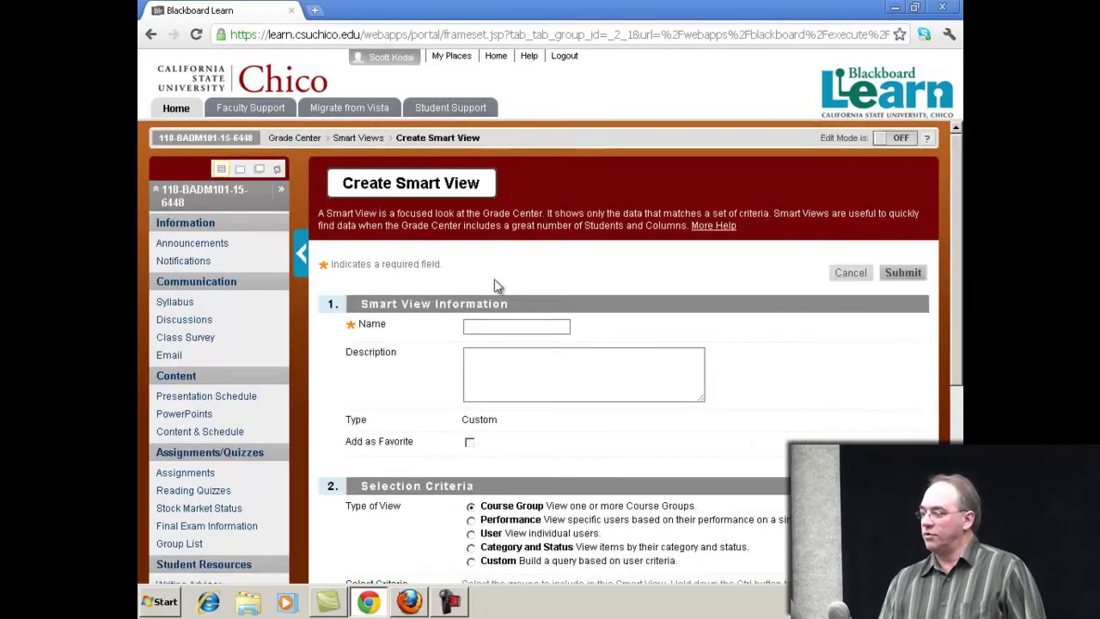
click(552, 324)
key(Down)
key(Tab)
key(shift+Tab)
text(Group 9)
scroll(748, 371, down, 2)
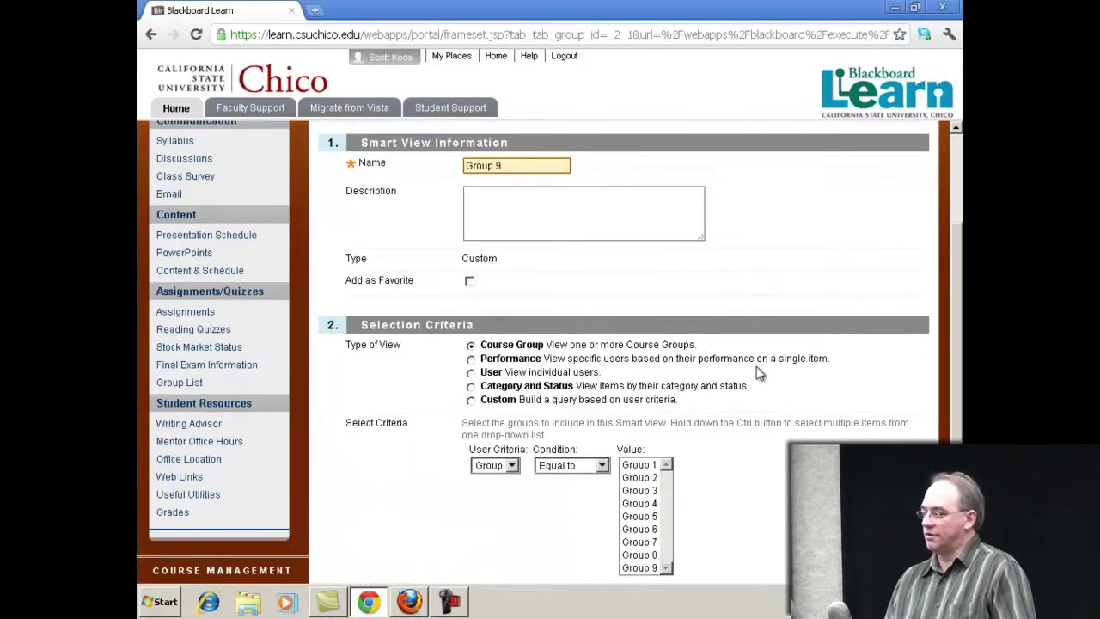
- Limit the smart view to the course group Group 9, submit it, and open the new view
scroll(636, 339, down, 1)
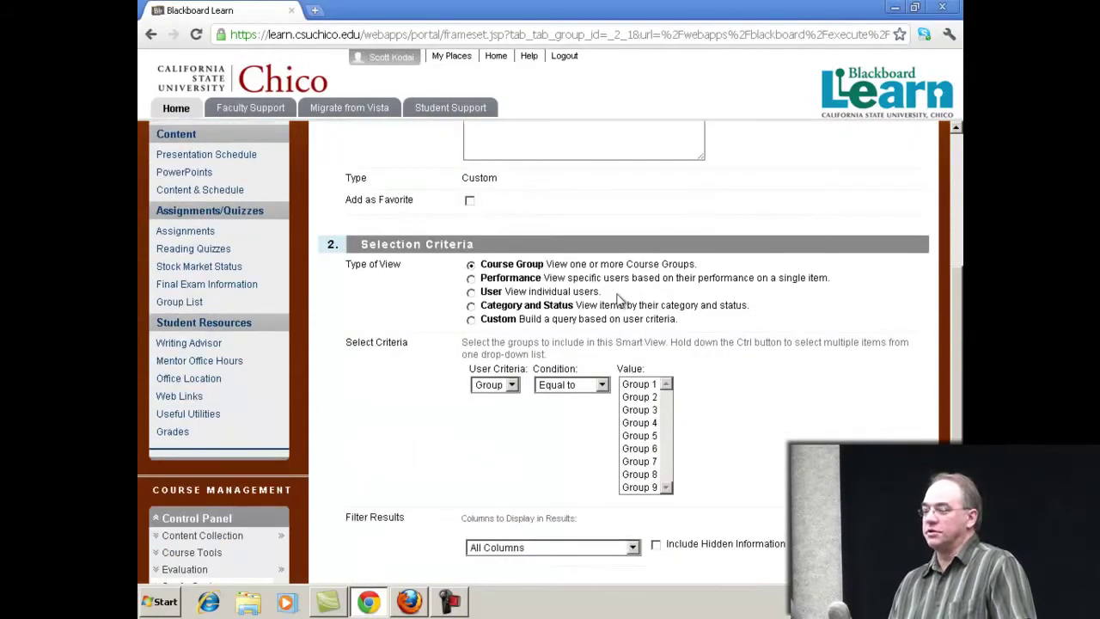
scroll(589, 415, down, 1)
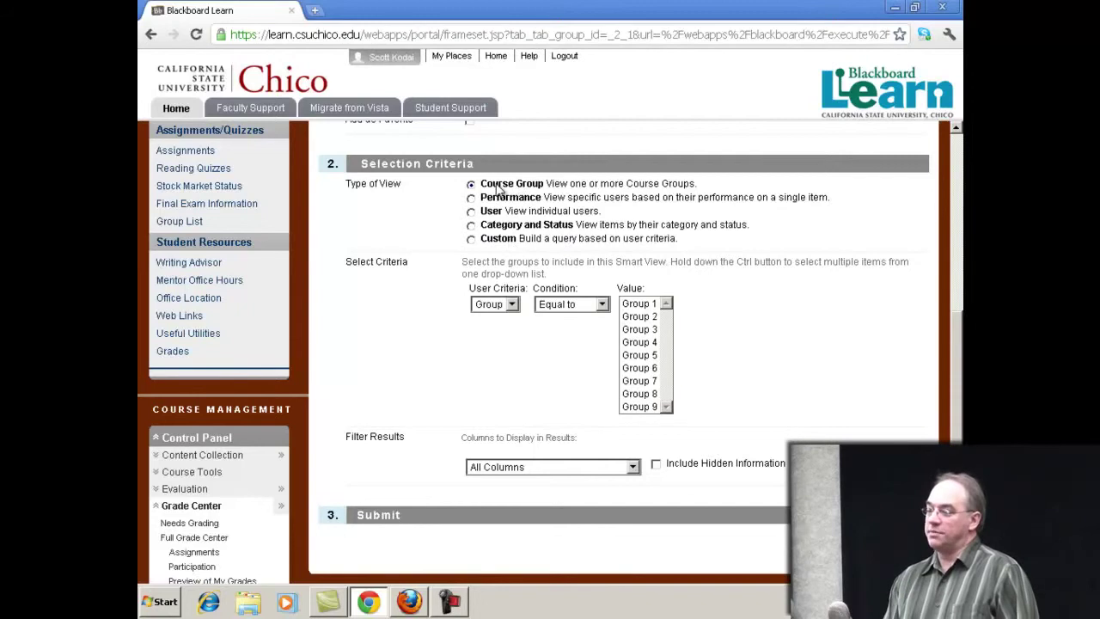
click(648, 407)
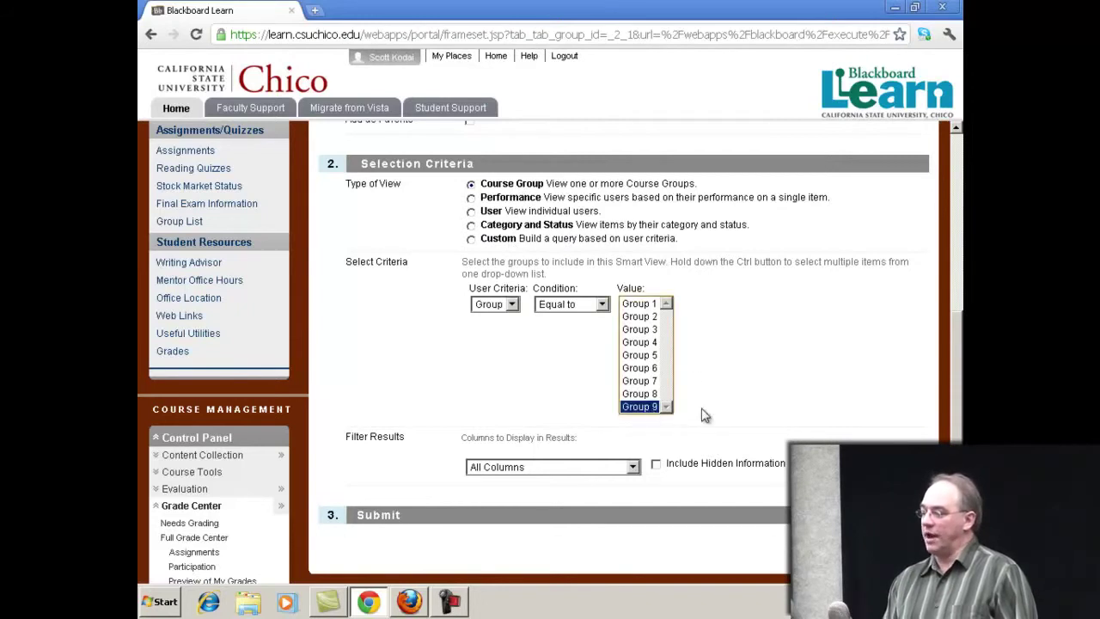
scroll(771, 400, down, 1)
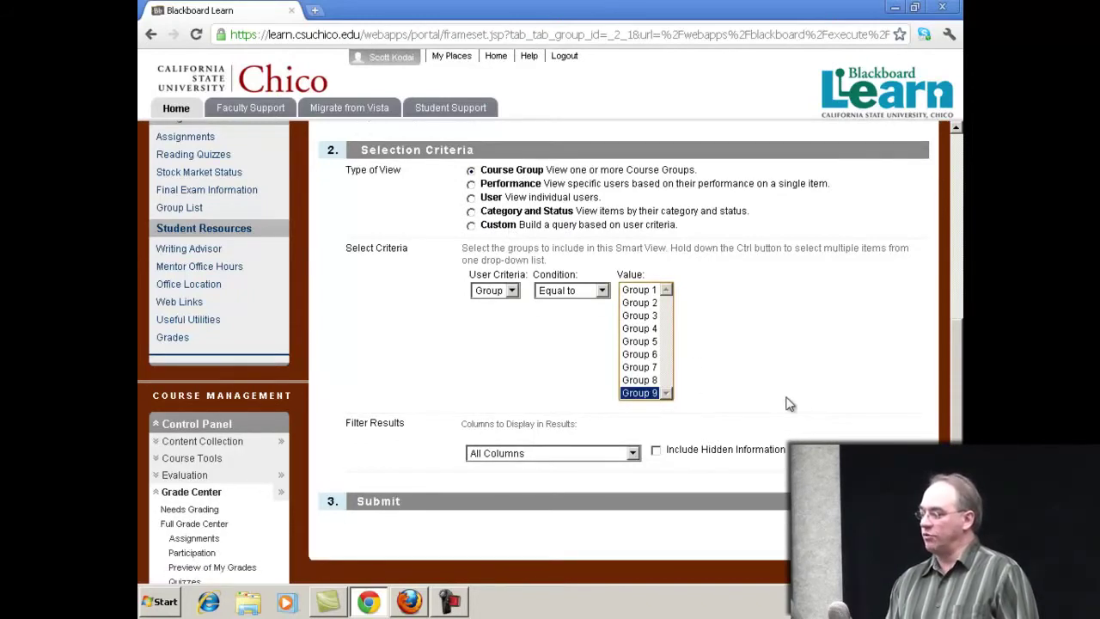
click(898, 533)
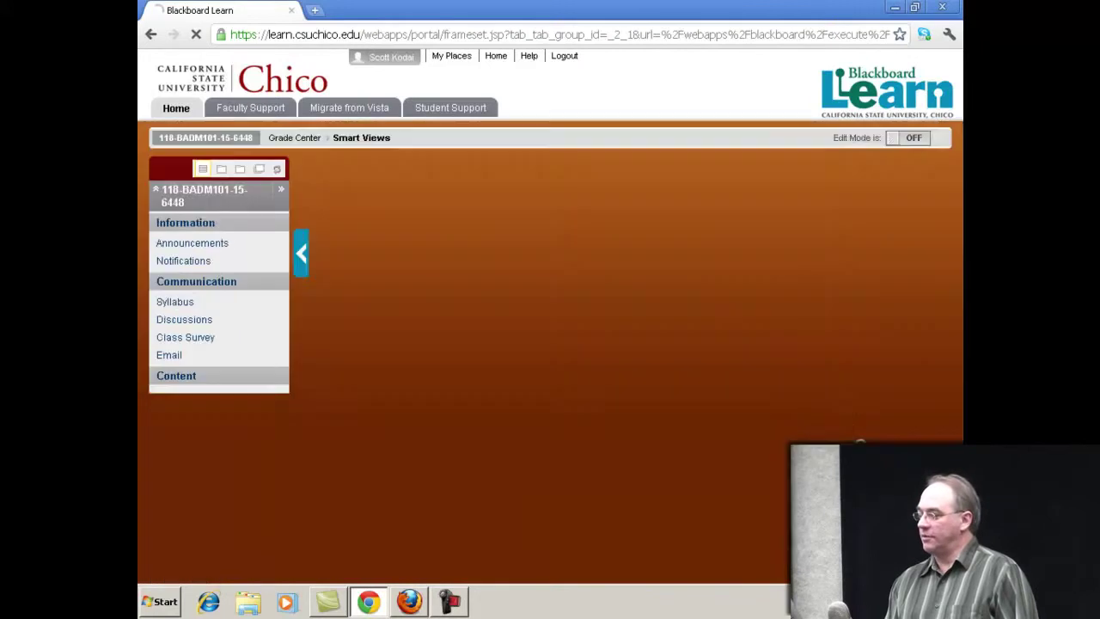
scroll(510, 511, down, 1)
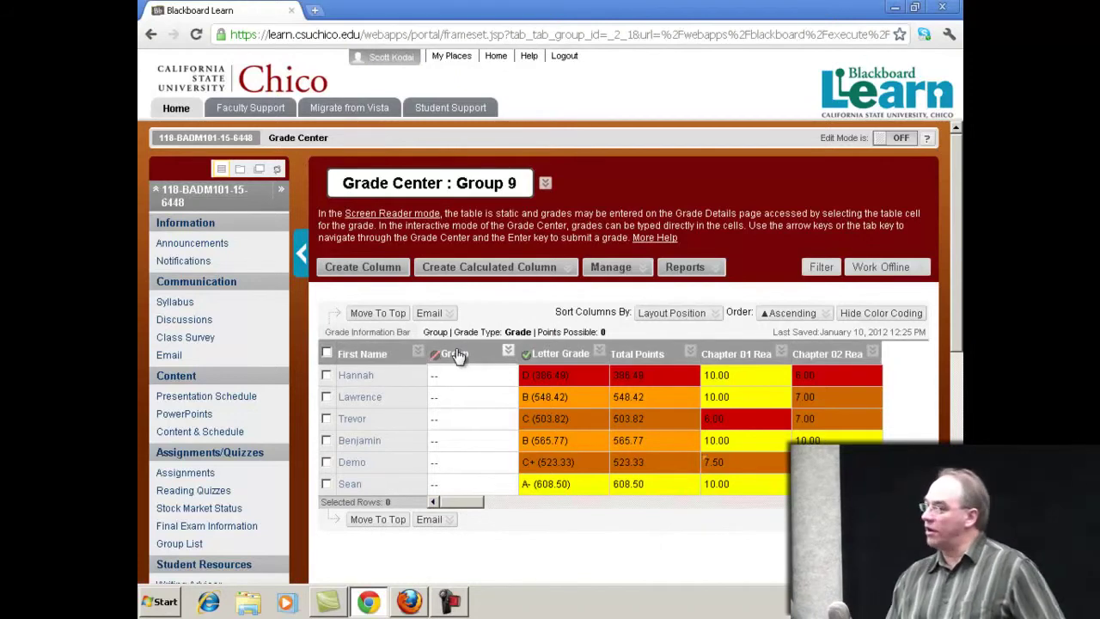
- Open the Group column's settings, review its display, date and calculation options, and return to the Group 9 view
click(508, 350)
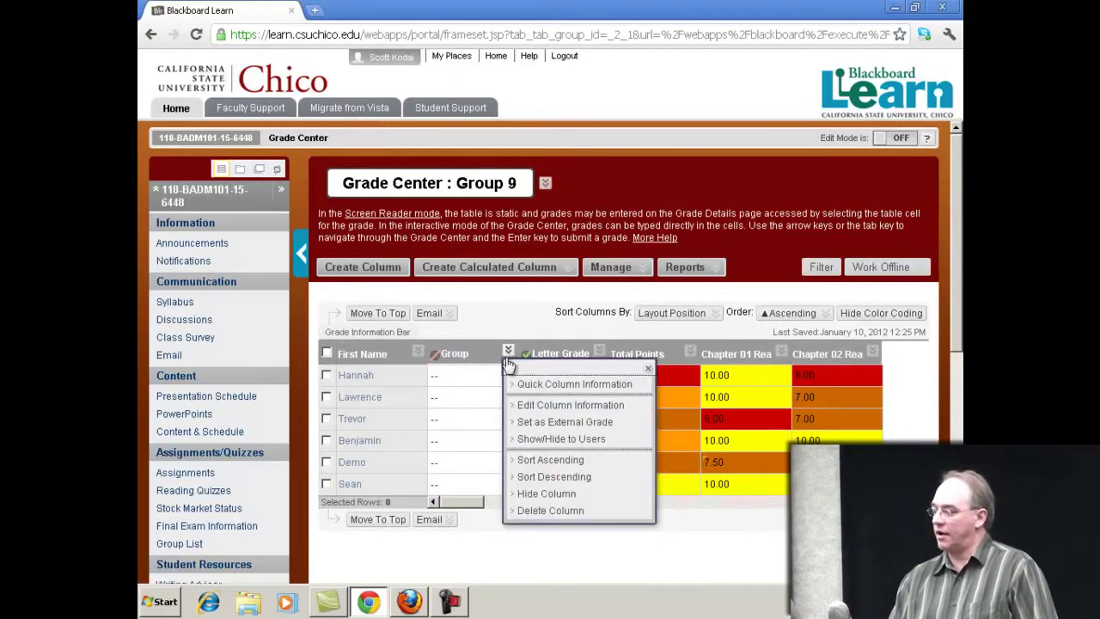
click(587, 405)
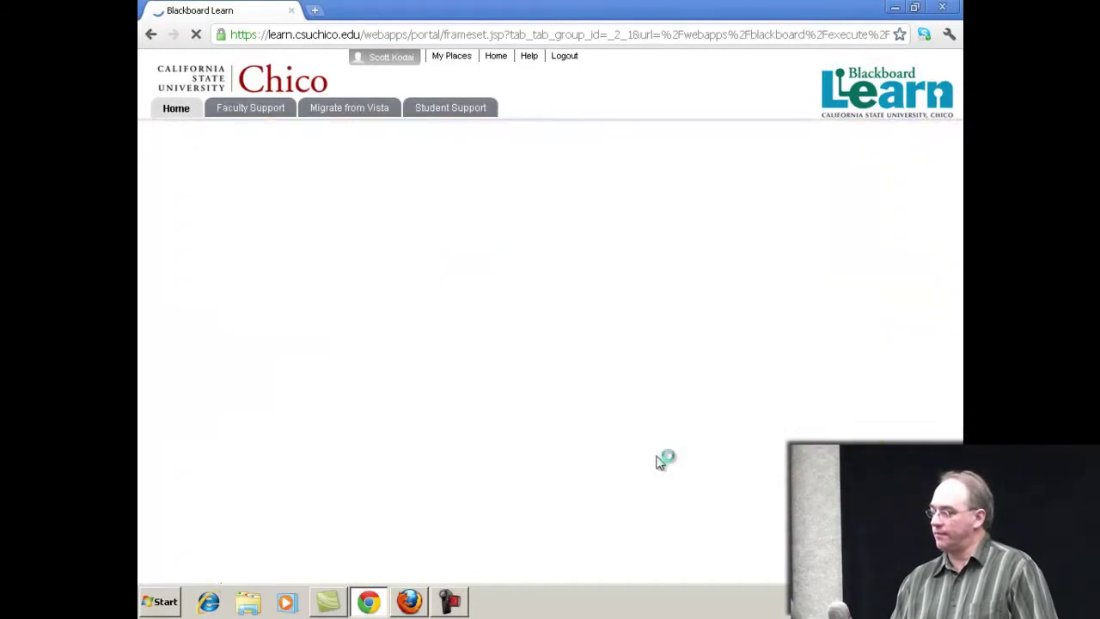
scroll(513, 346, down, 2)
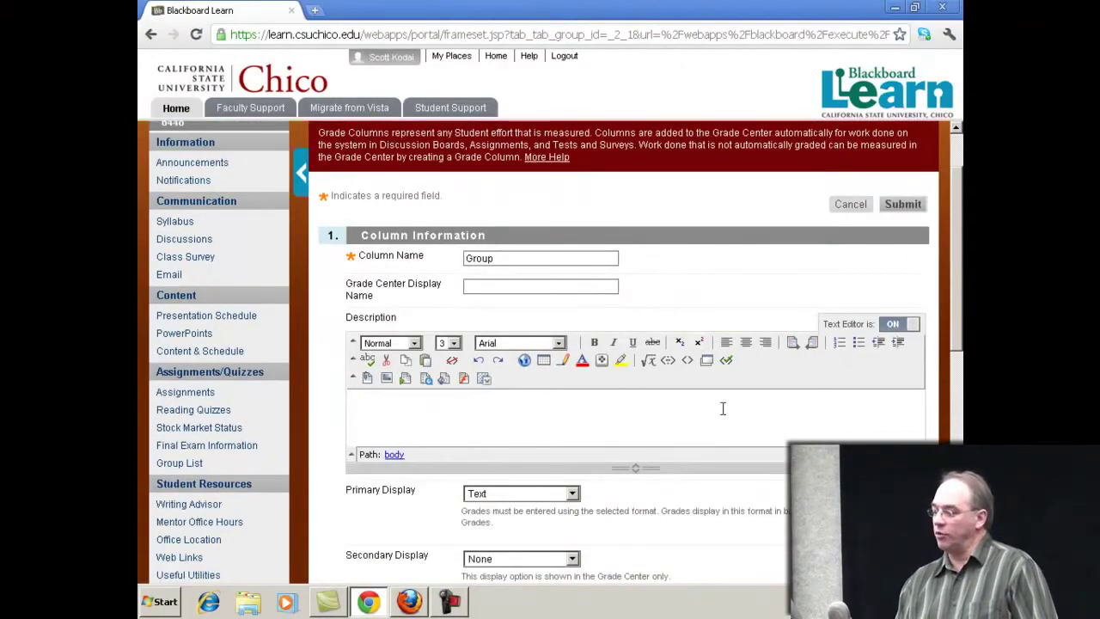
scroll(707, 400, down, 3)
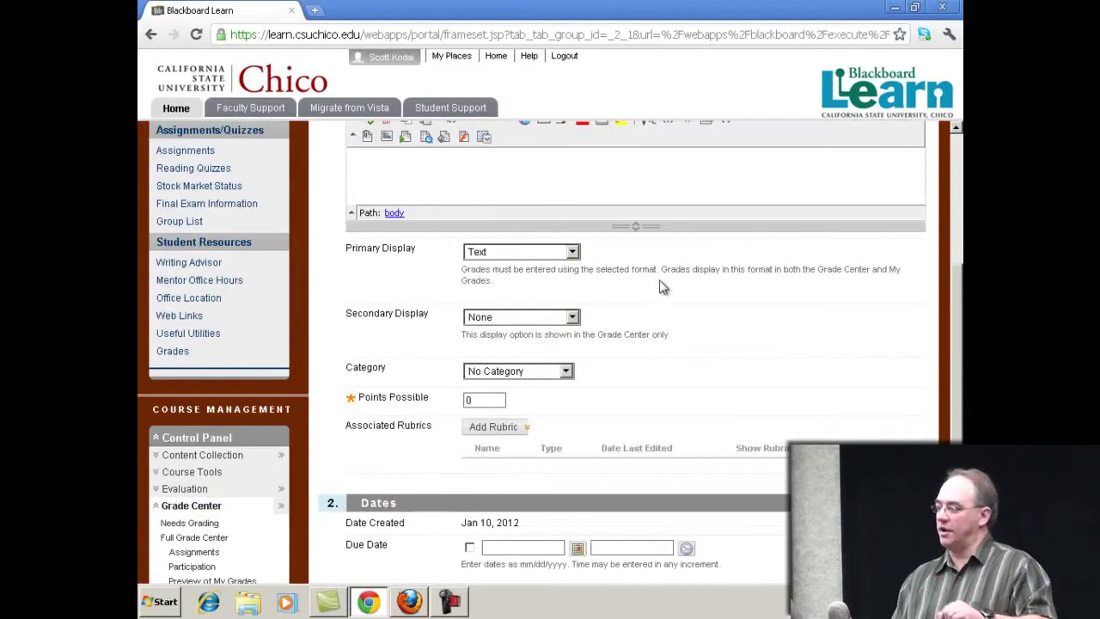
scroll(639, 275, down, 3)
scroll(664, 333, down, 1)
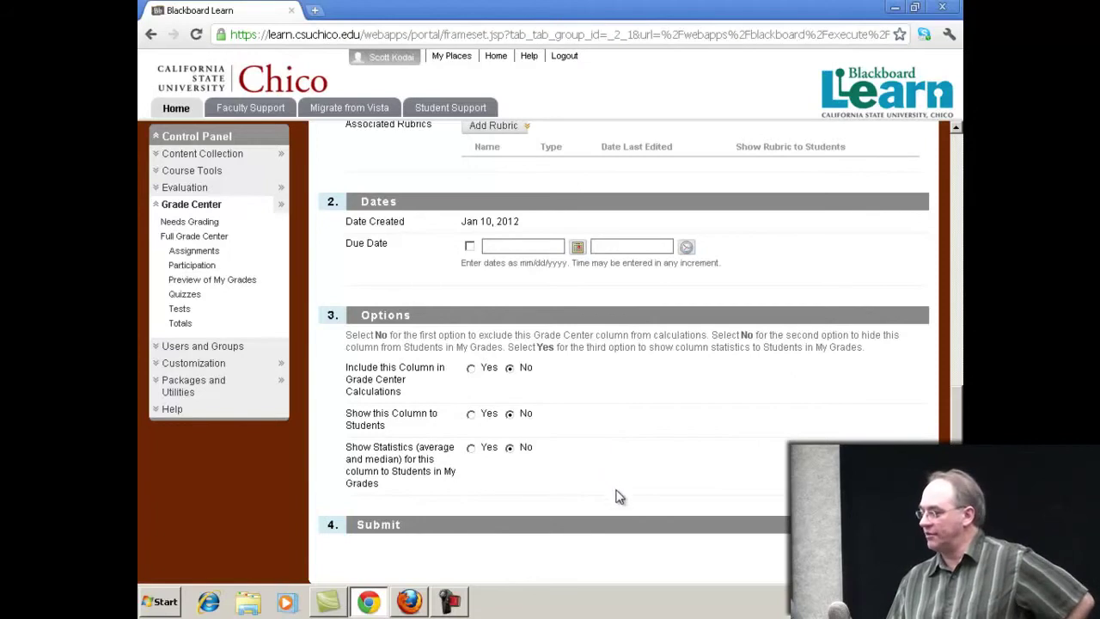
scroll(619, 490, up, 5)
scroll(687, 502, down, 5)
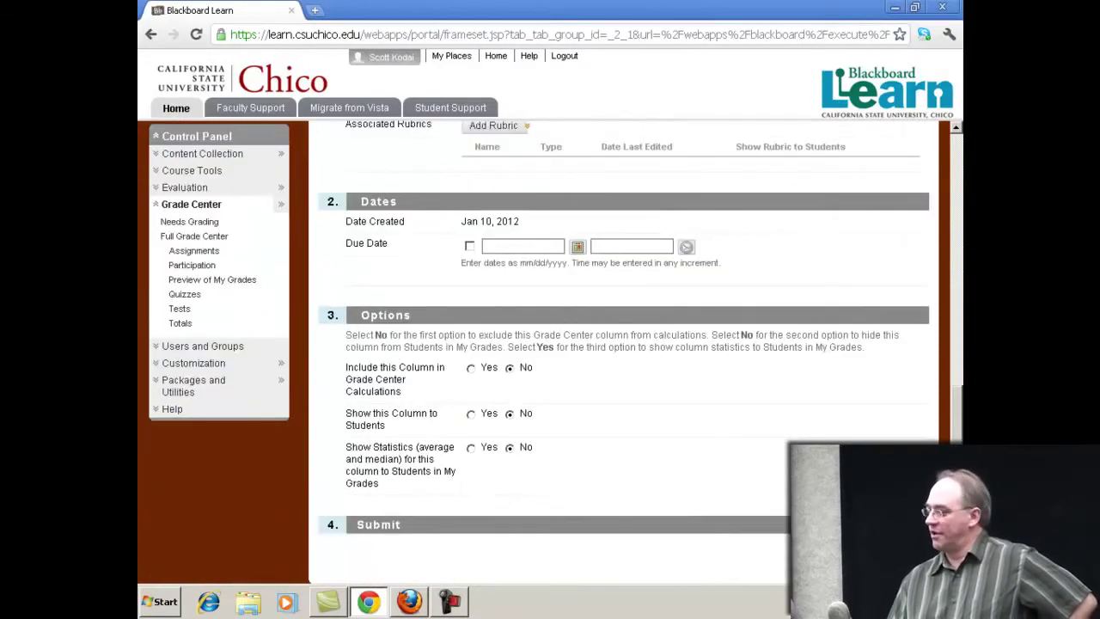
click(894, 550)
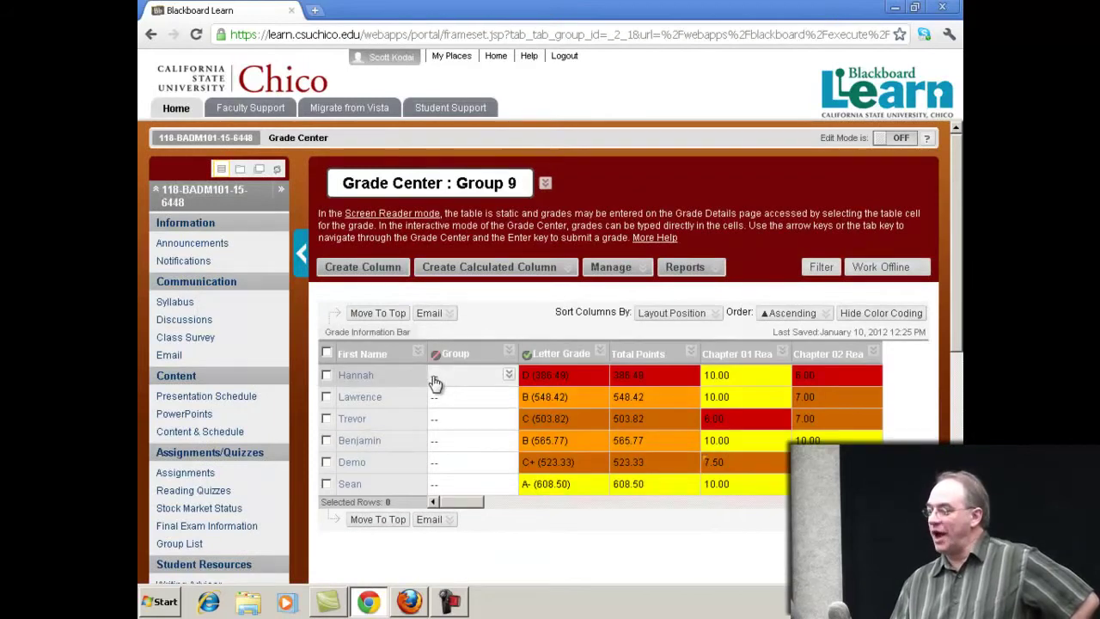
- Enter 9 in the Group column for every student in the Group 9 view
click(436, 381)
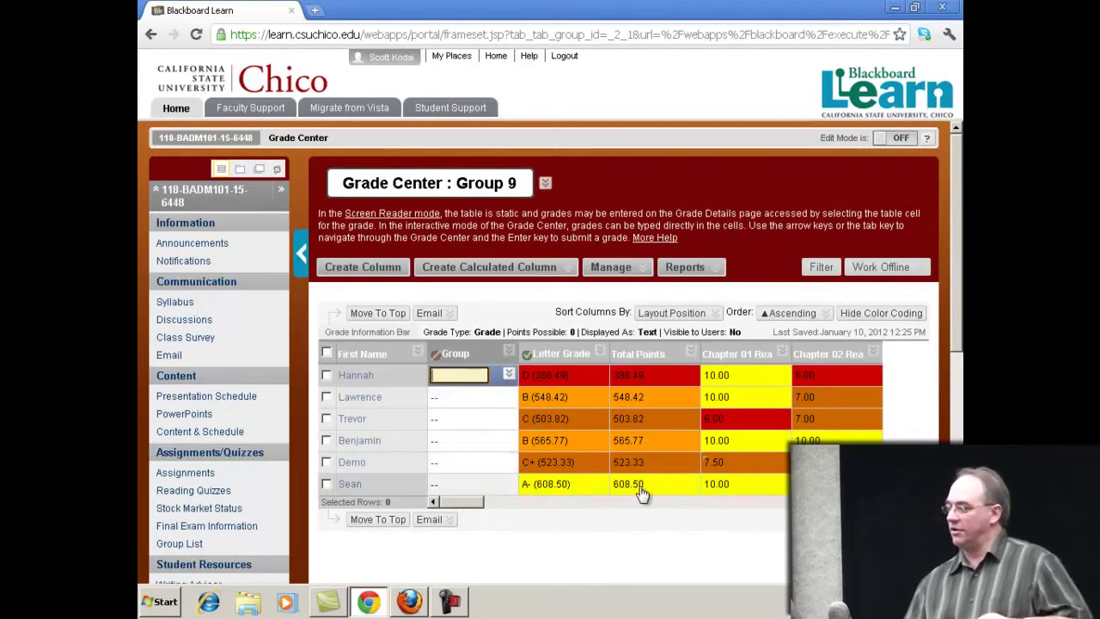
click(588, 545)
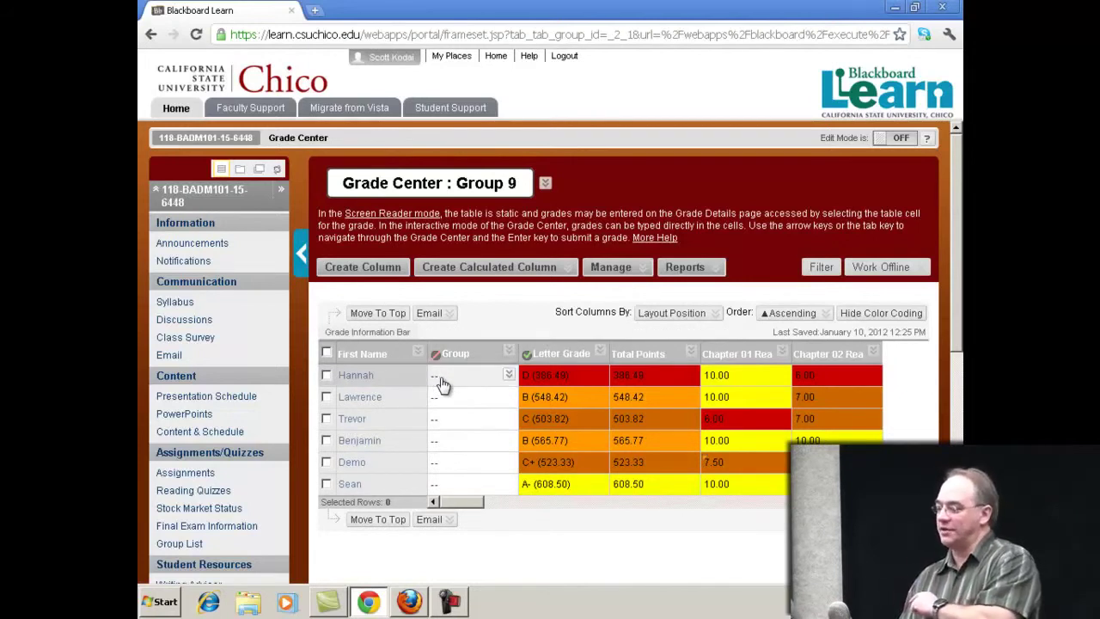
click(436, 384)
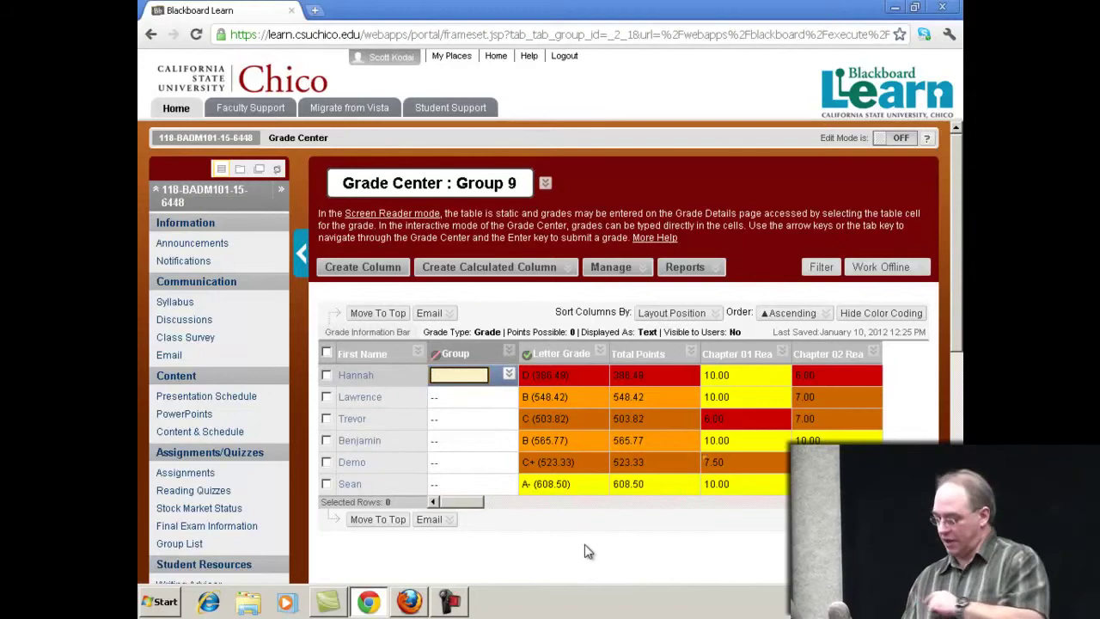
text(9)
key(Return)
text(9)
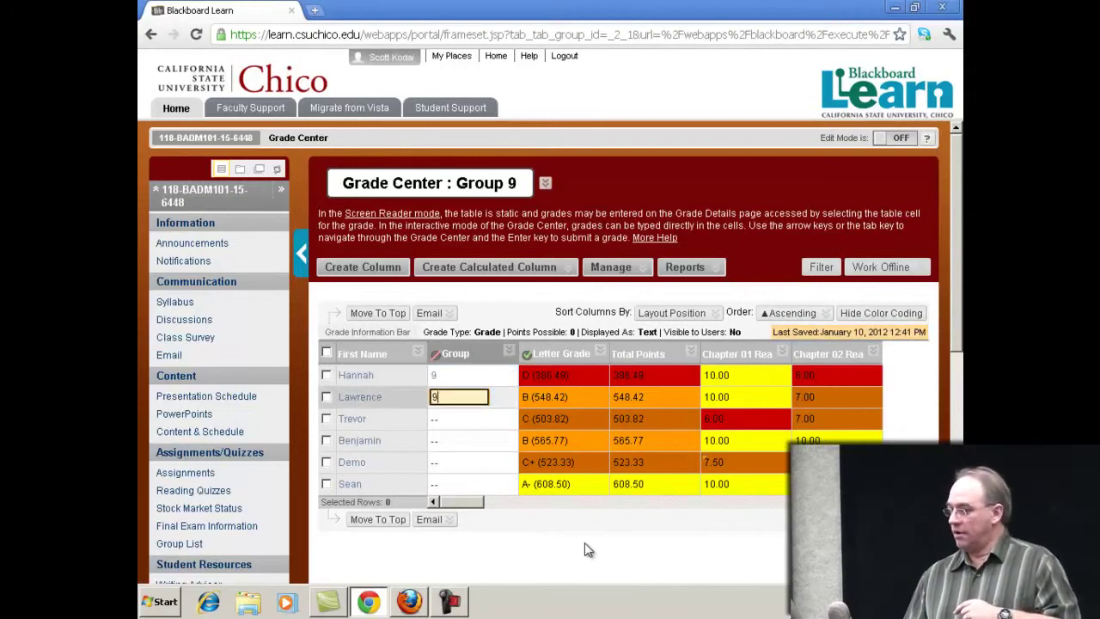
key(Return)
text(9)
key(Return)
text(9)
key(Return)
text(9)
key(Return)
text(9)
key(Return)
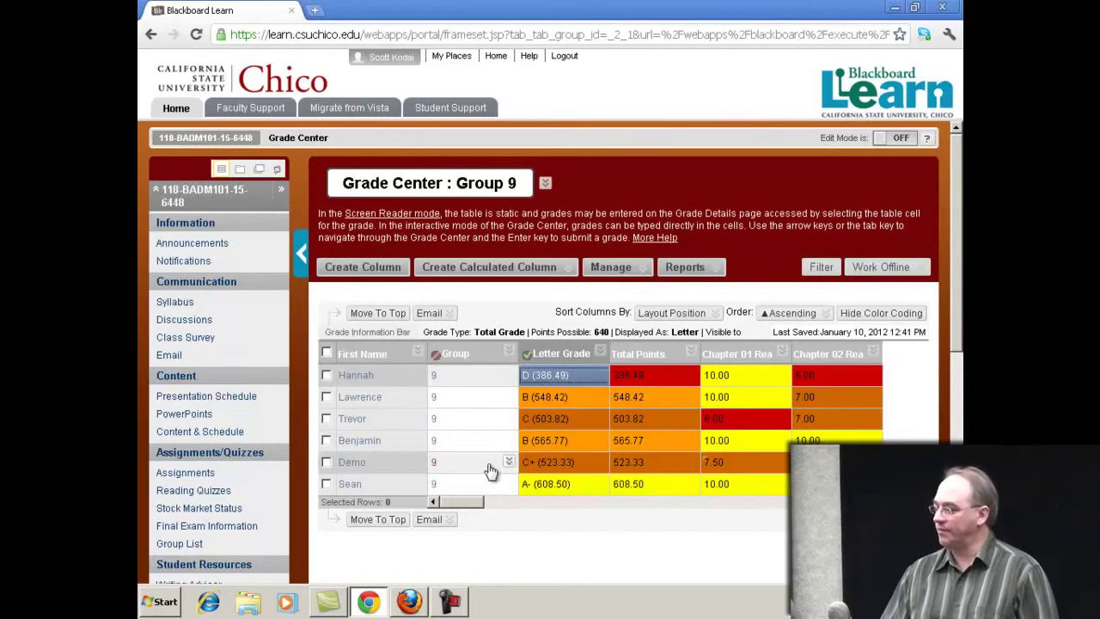
- Return to the Full Grade Center and look over the Group column for the whole class
scroll(425, 470, down, 4)
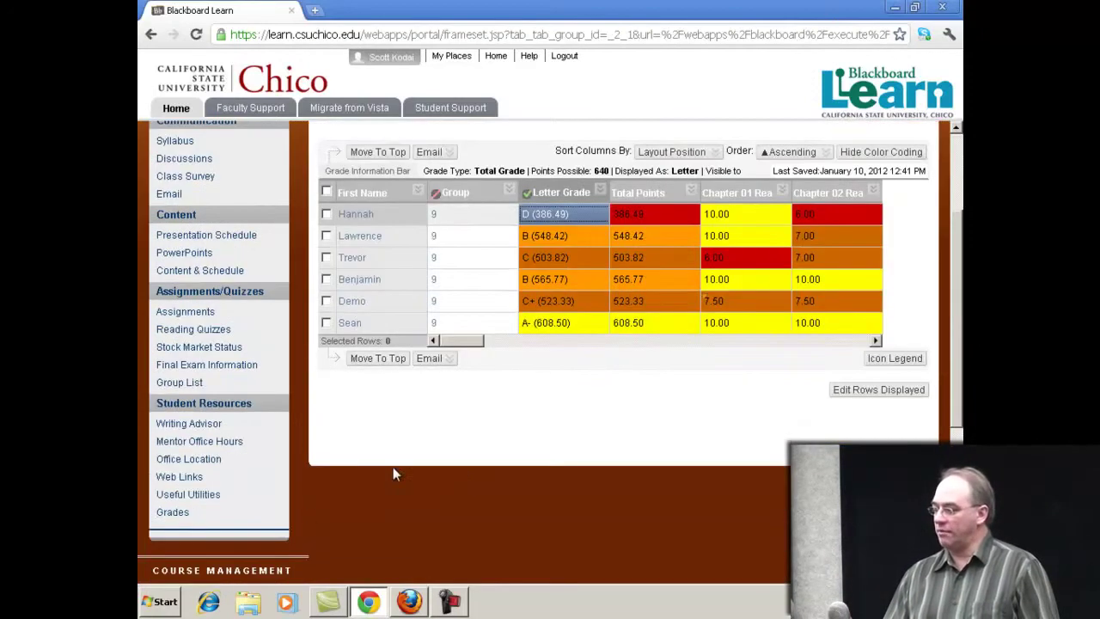
click(186, 536)
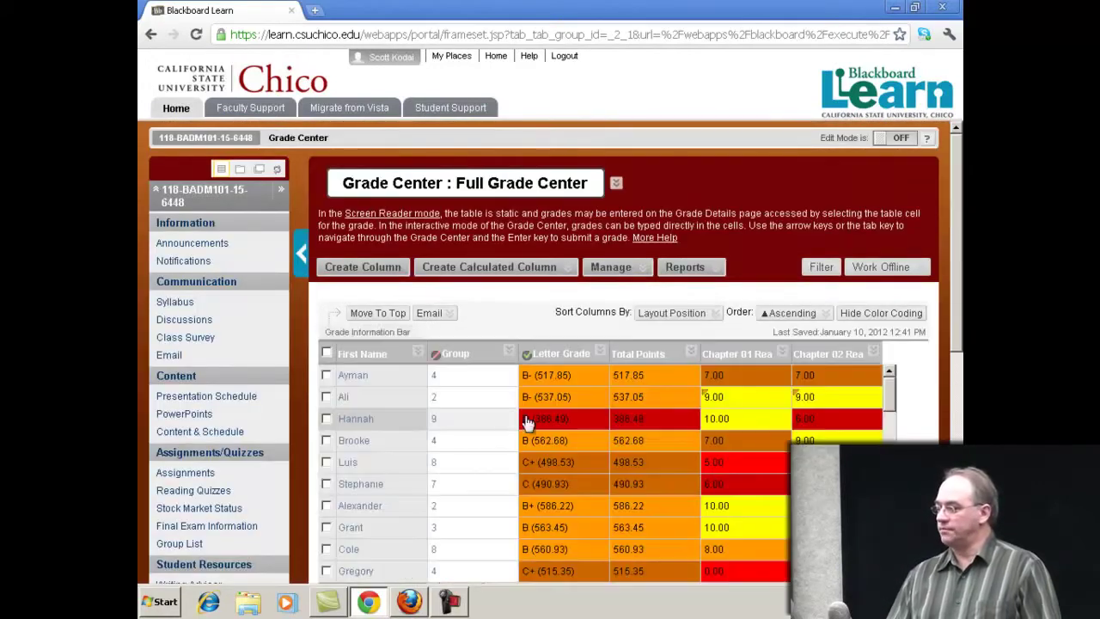
scroll(497, 414, down, 2)
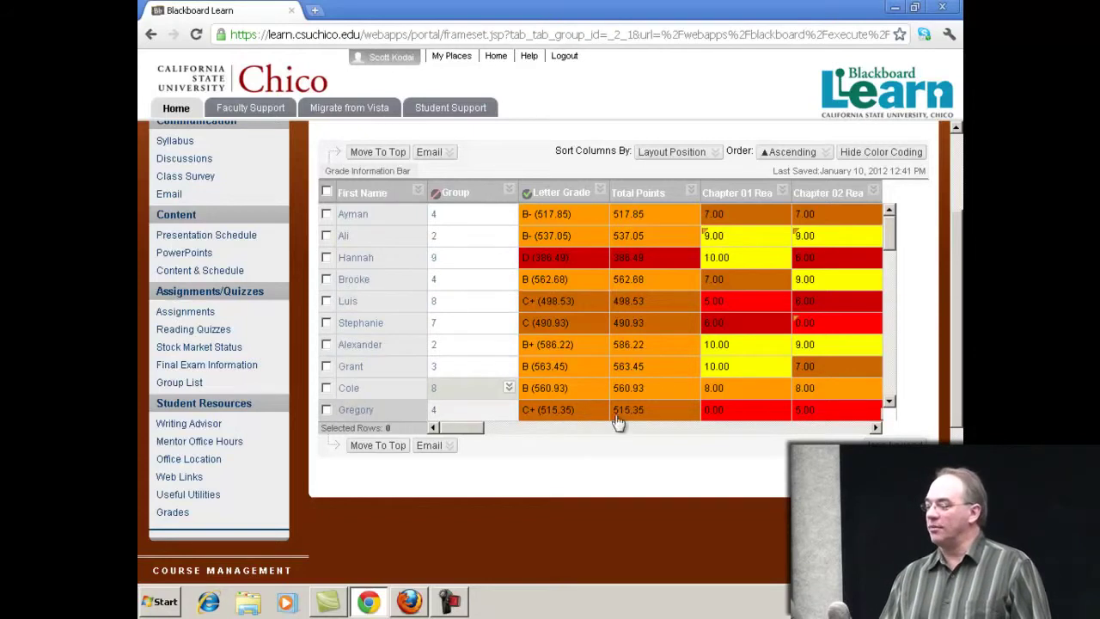
scroll(591, 414, up, 2)
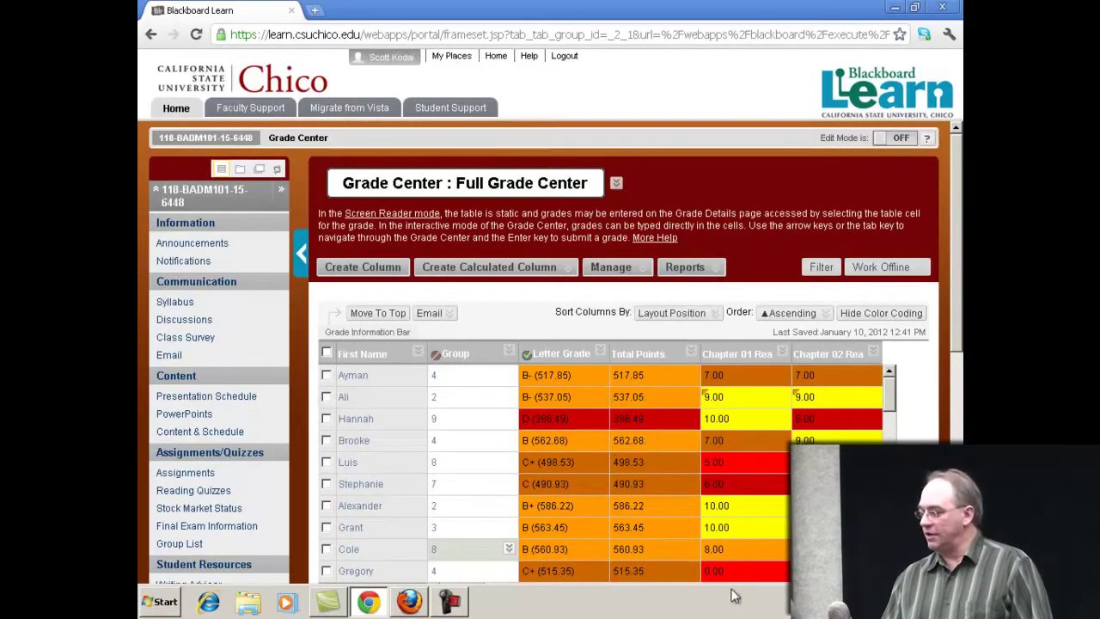
scroll(662, 528, down, 2)
mouse_move(469, 514)
mouse_down()
mouse_move(528, 514)
mouse_move(455, 508)
mouse_up()
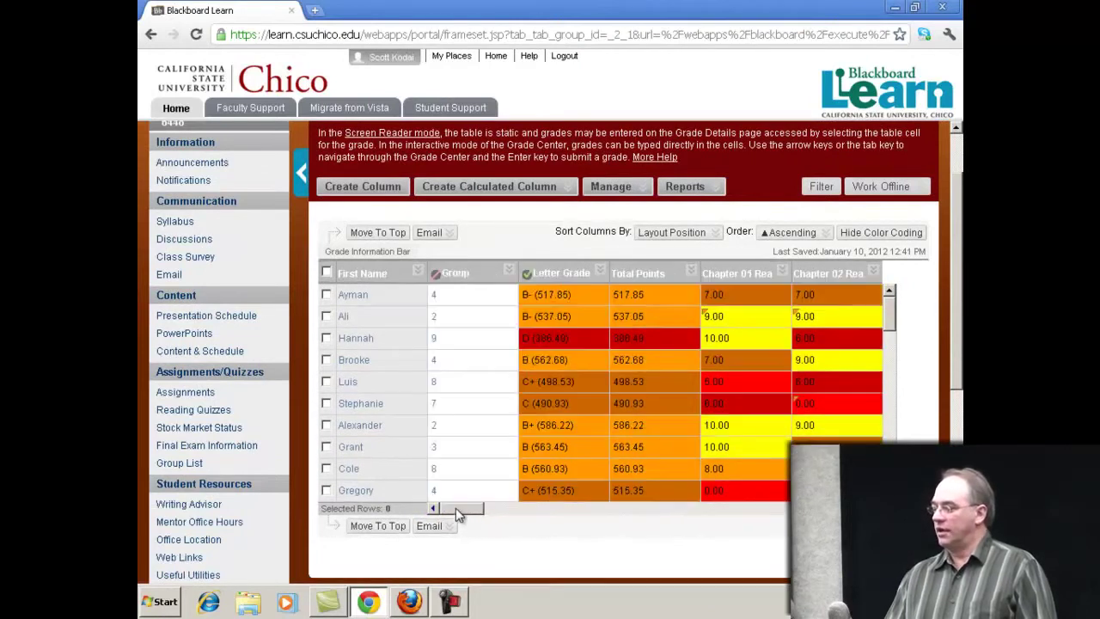
- In Column Organization, move the Group column above the freeze bar under First Name and submit the change
click(643, 191)
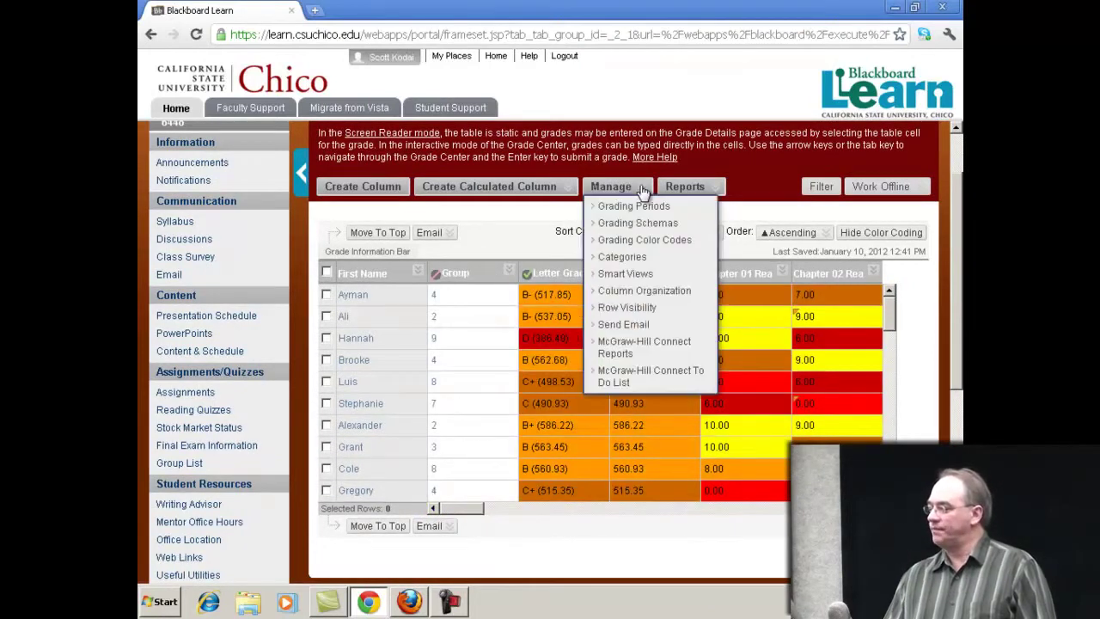
click(644, 293)
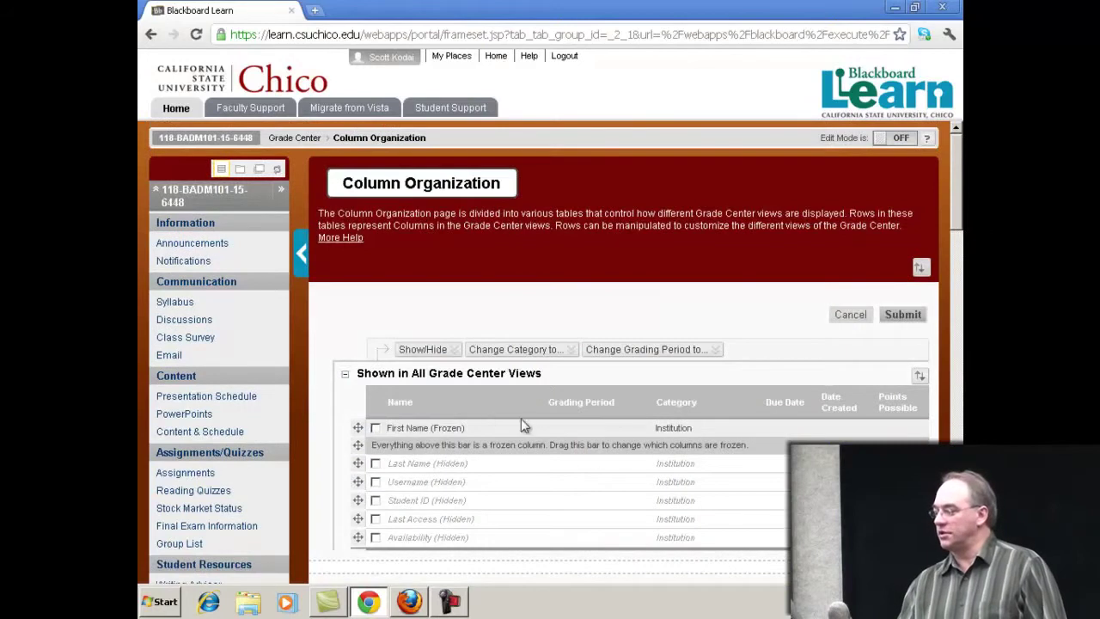
scroll(605, 451, down, 3)
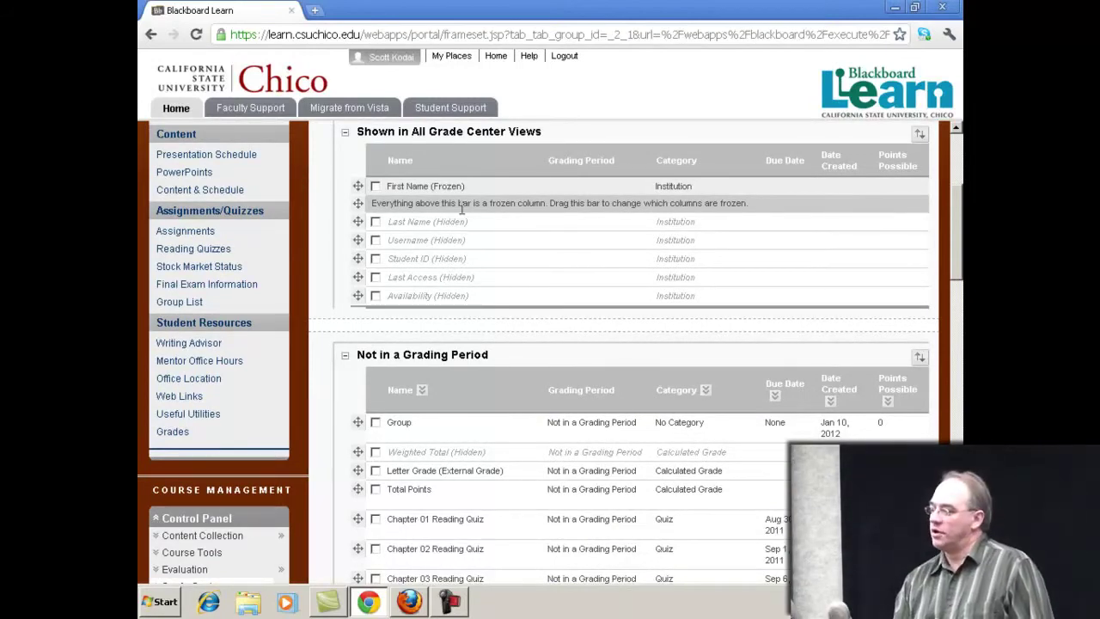
drag(357, 421, 359, 199)
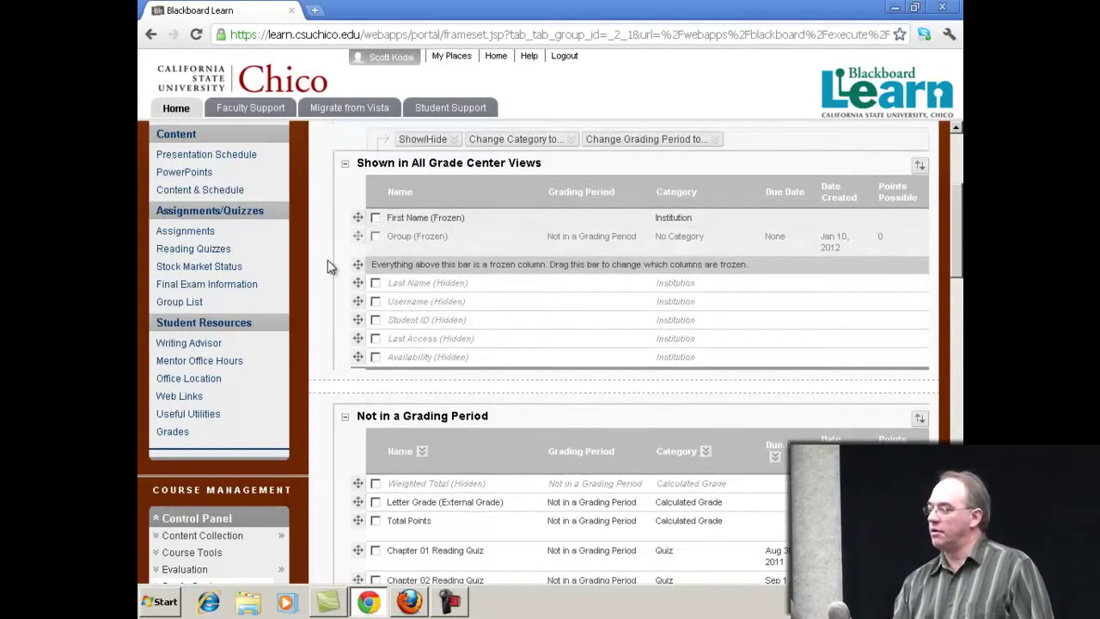
scroll(854, 276, up, 3)
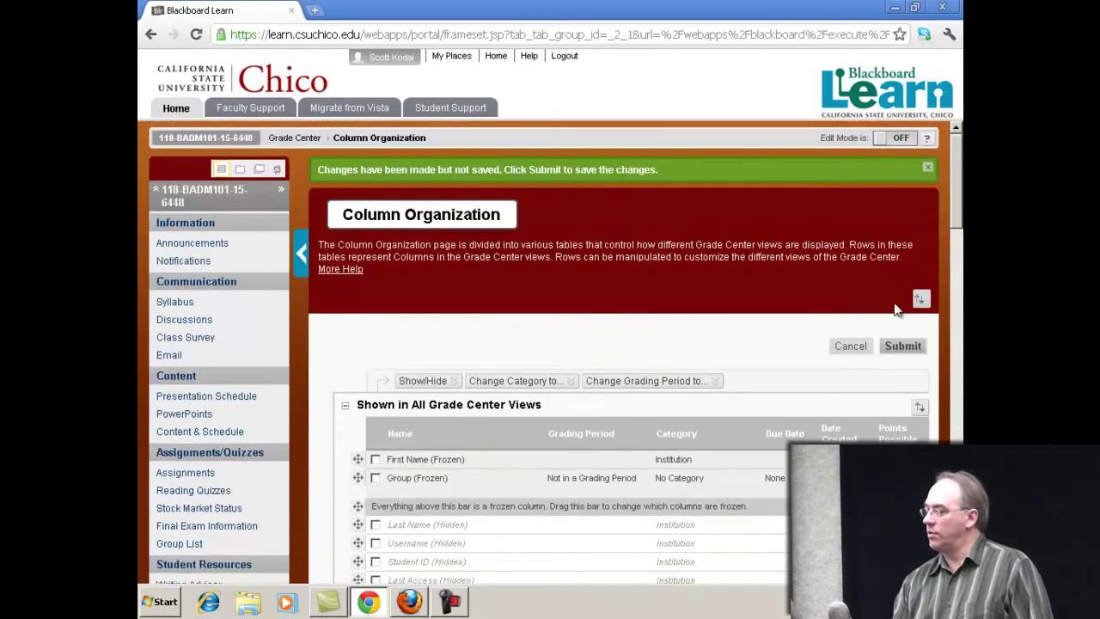
click(902, 346)
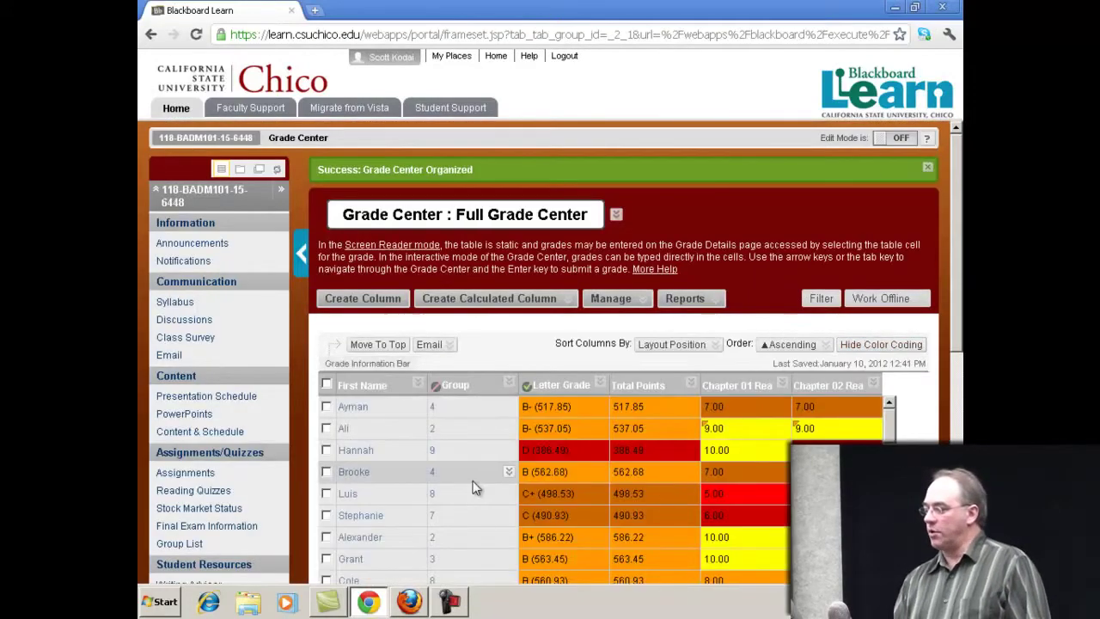
- Look across the grade columns to Final Exam to check how the frozen First Name and Group columns behave
scroll(524, 515, down, 1)
drag(542, 541, 679, 544)
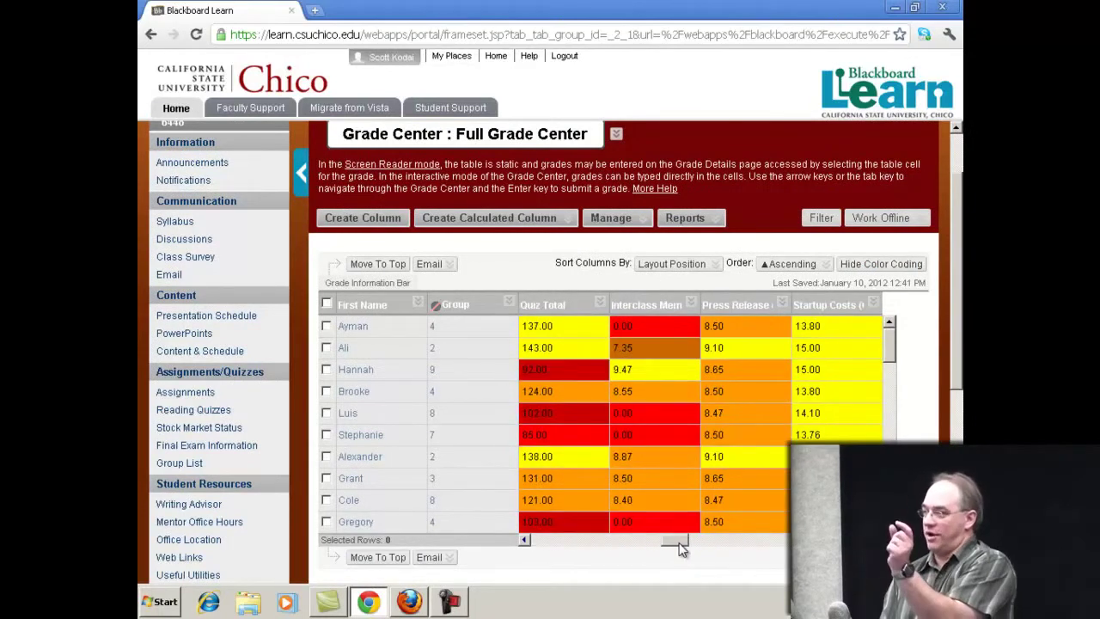
drag(679, 547, 766, 552)
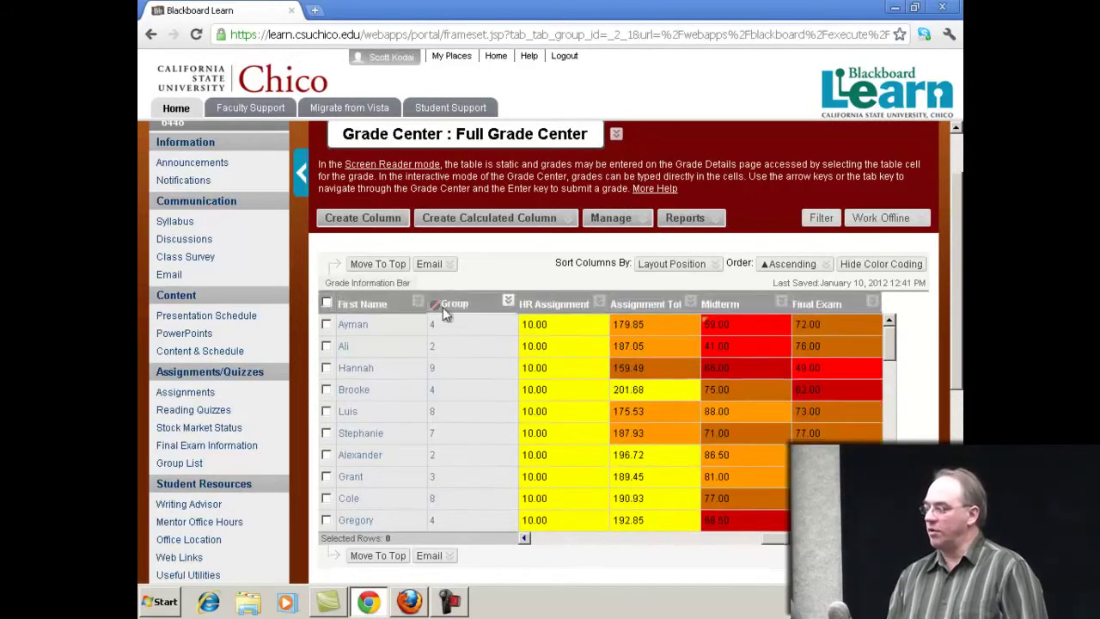
- In Column Organization, move the Group column below the freeze bar so only First Name stays frozen, and submit the change
click(634, 216)
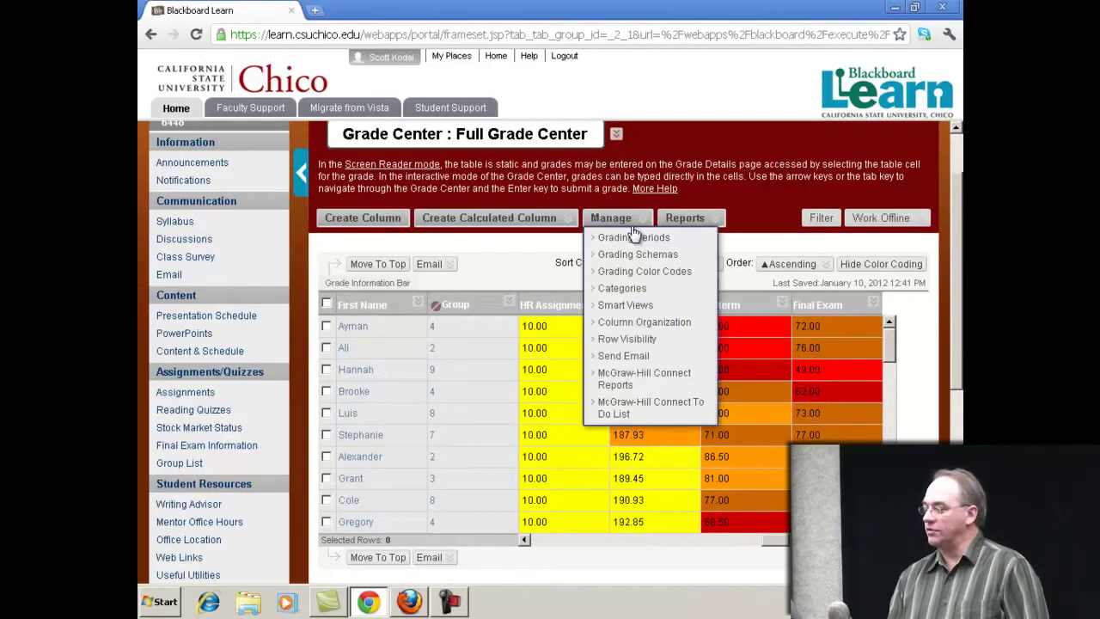
click(623, 323)
scroll(498, 393, down, 5)
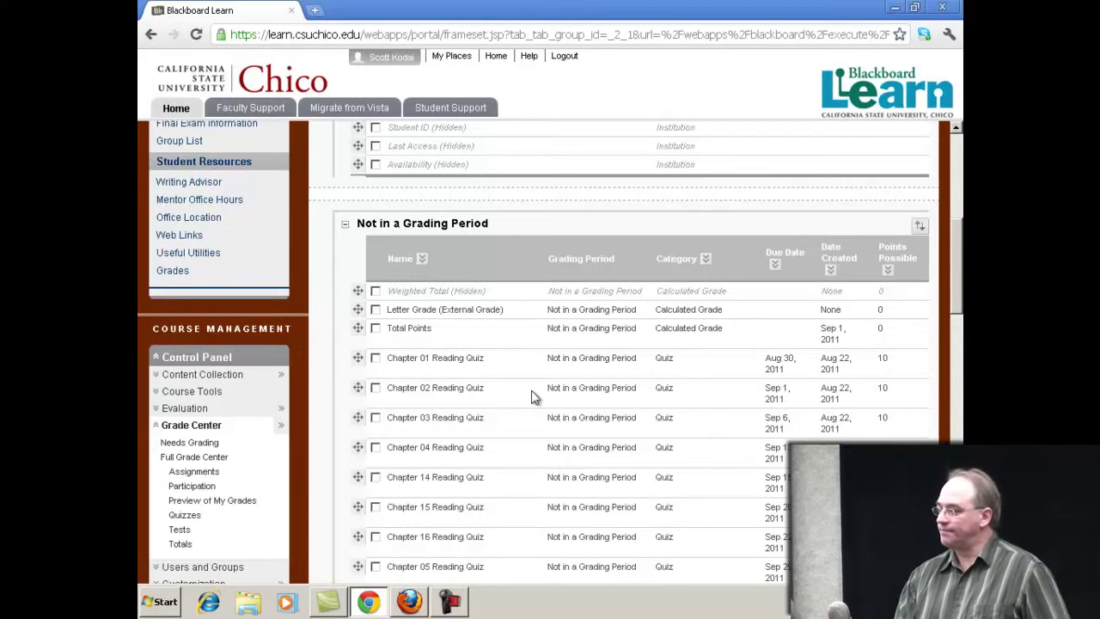
scroll(542, 418, up, 2)
scroll(552, 381, up, 2)
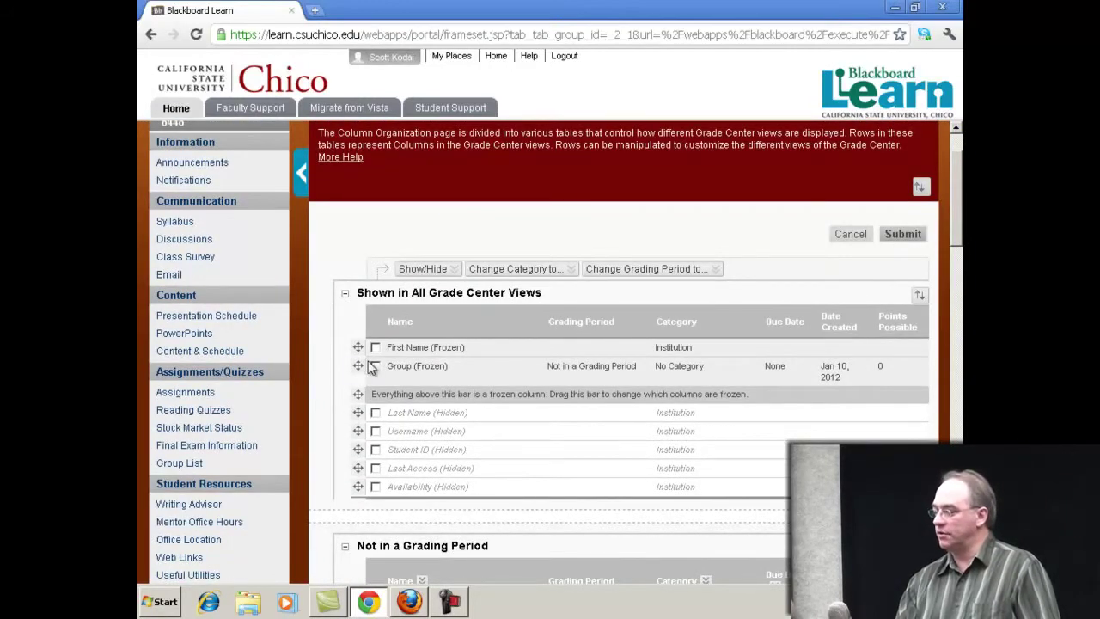
drag(357, 366, 358, 411)
scroll(677, 401, up, 1)
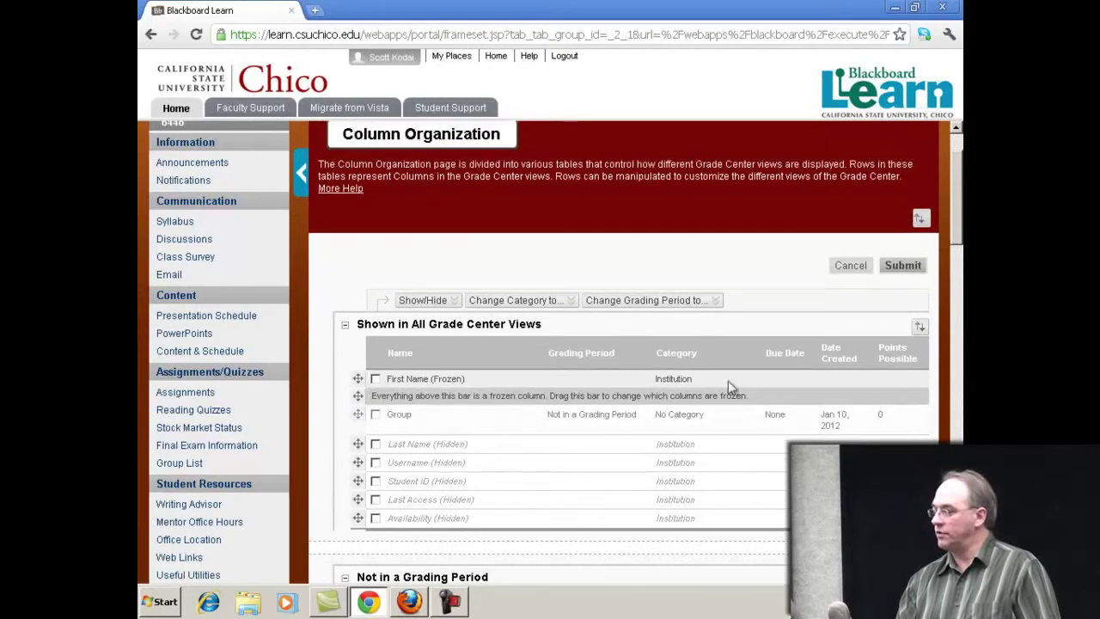
click(901, 266)
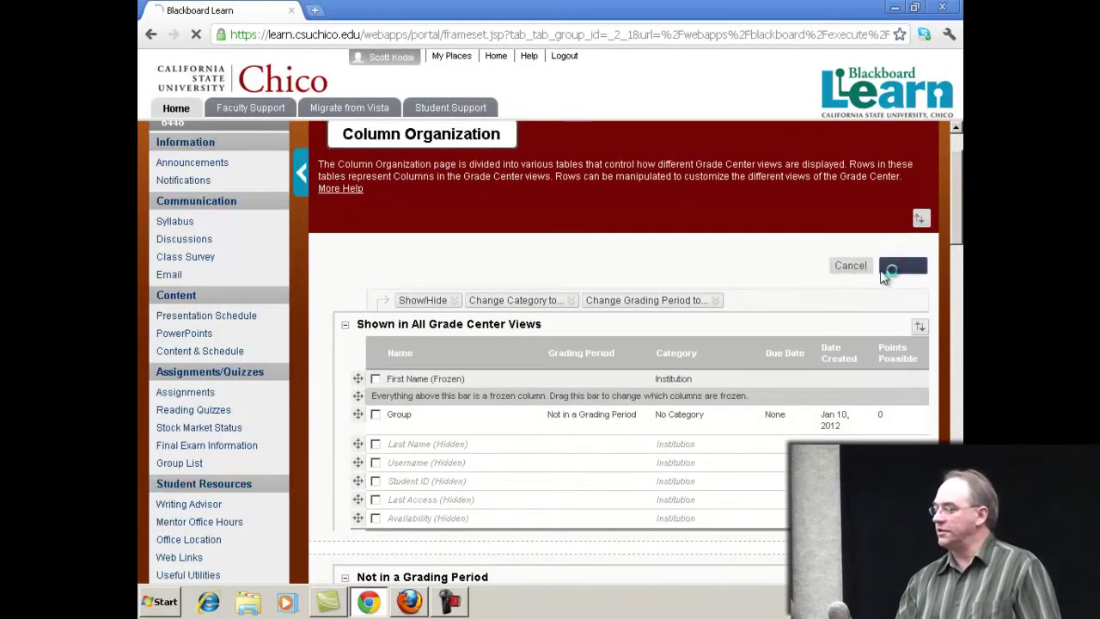
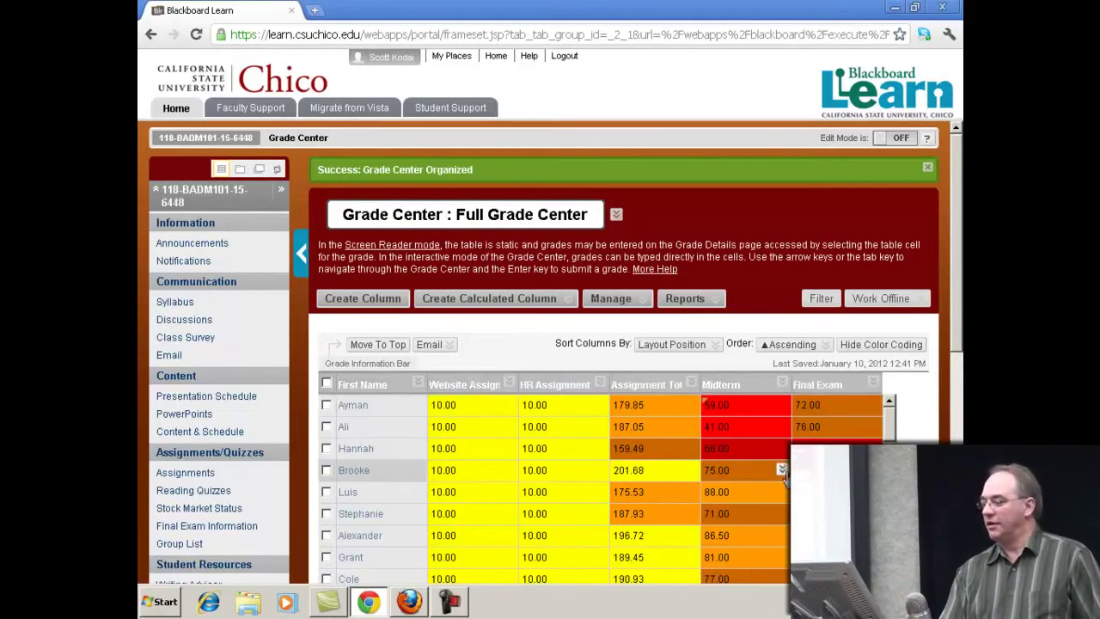
- Go to the Class Survey column among the participation columns and sort the Full Grade Center by it in ascending order
click(782, 427)
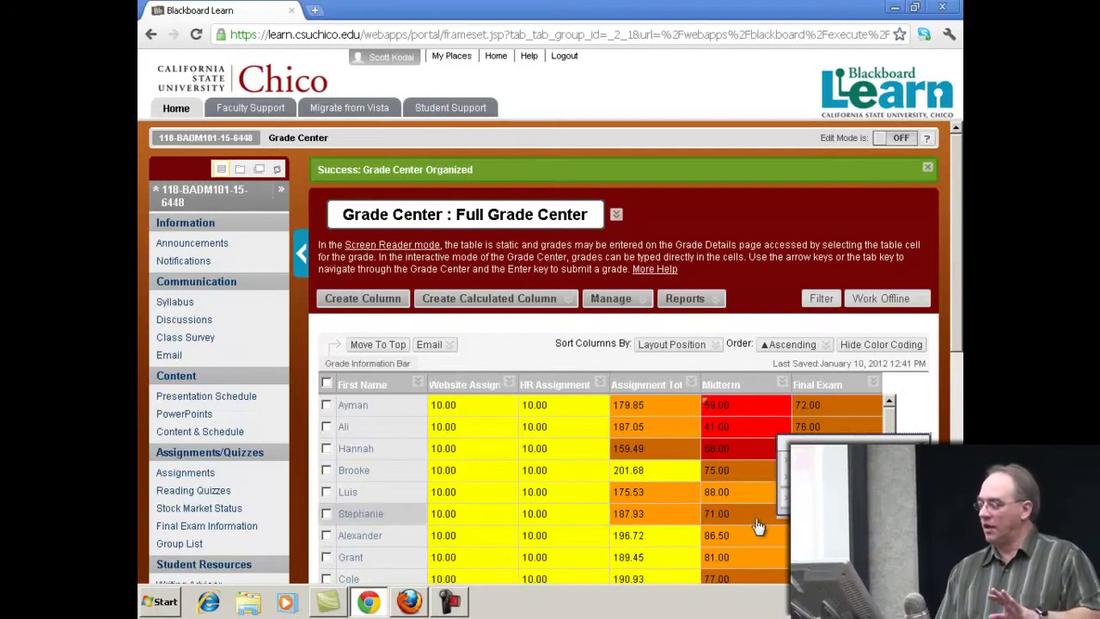
scroll(603, 557, down, 3)
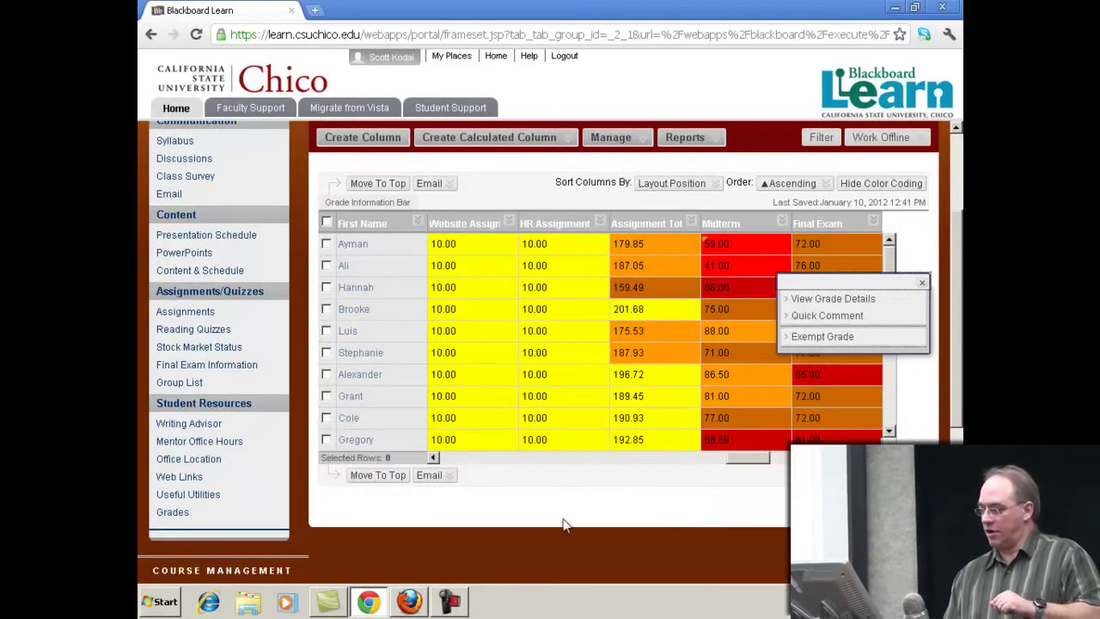
drag(737, 457, 824, 457)
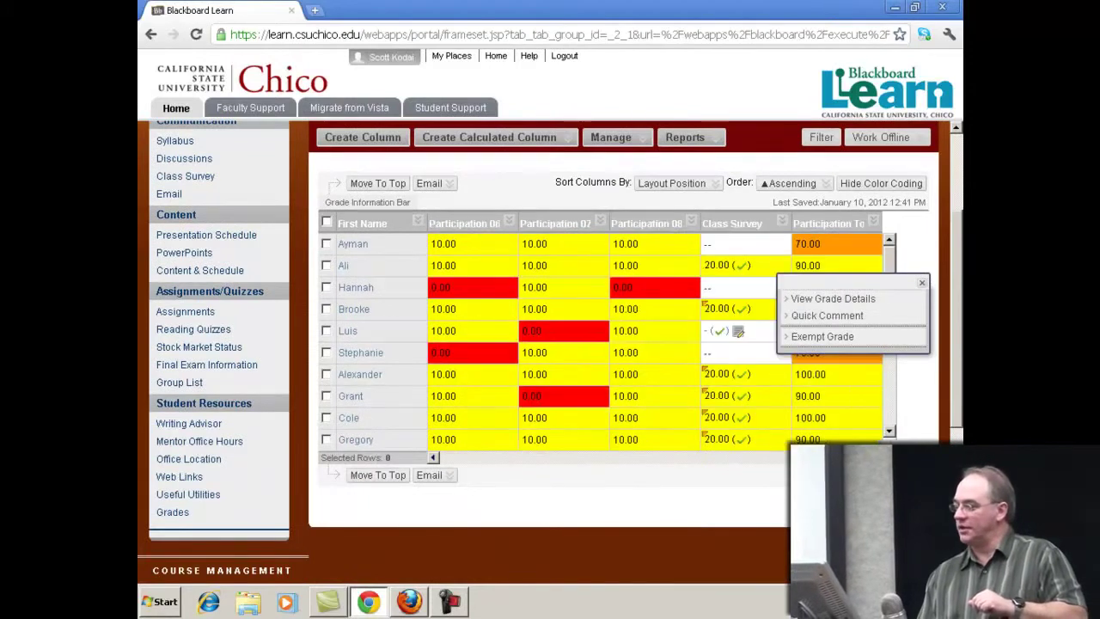
scroll(747, 404, up, 3)
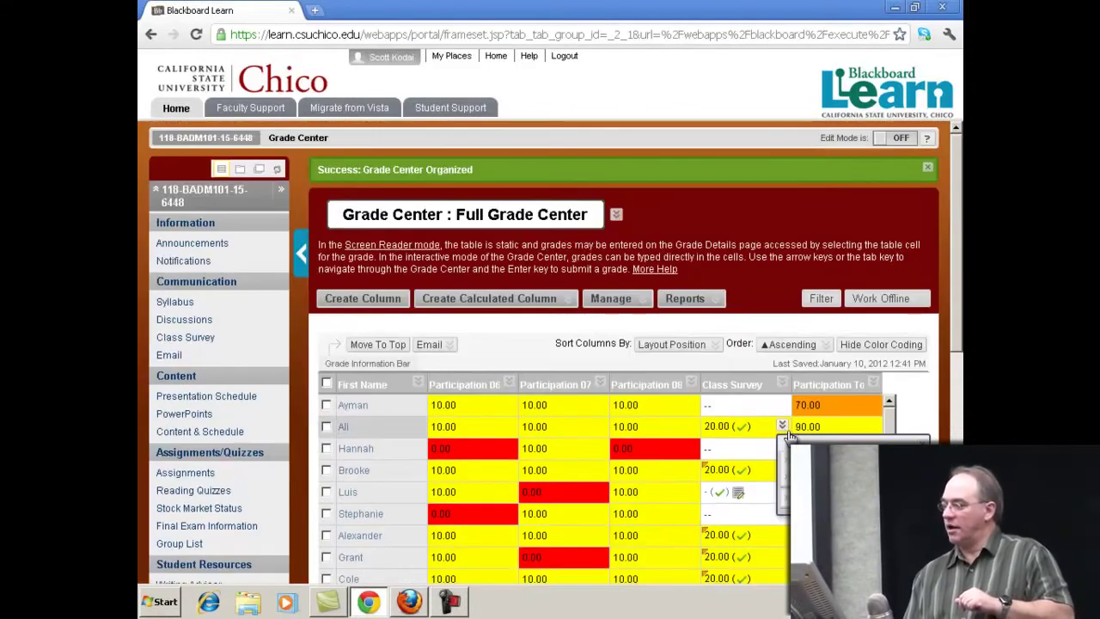
click(736, 389)
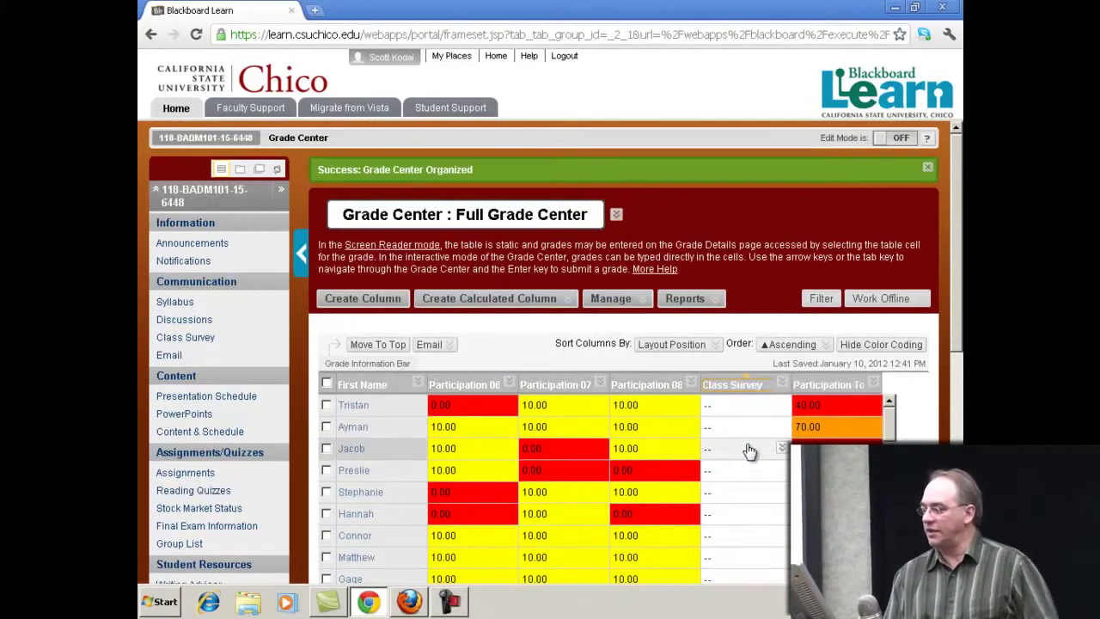
- Set the Class Survey grade to 20 for the three students whose completed survey scored 0.00
scroll(751, 448, down, 2)
scroll(751, 449, down, 2)
drag(898, 279, 888, 300)
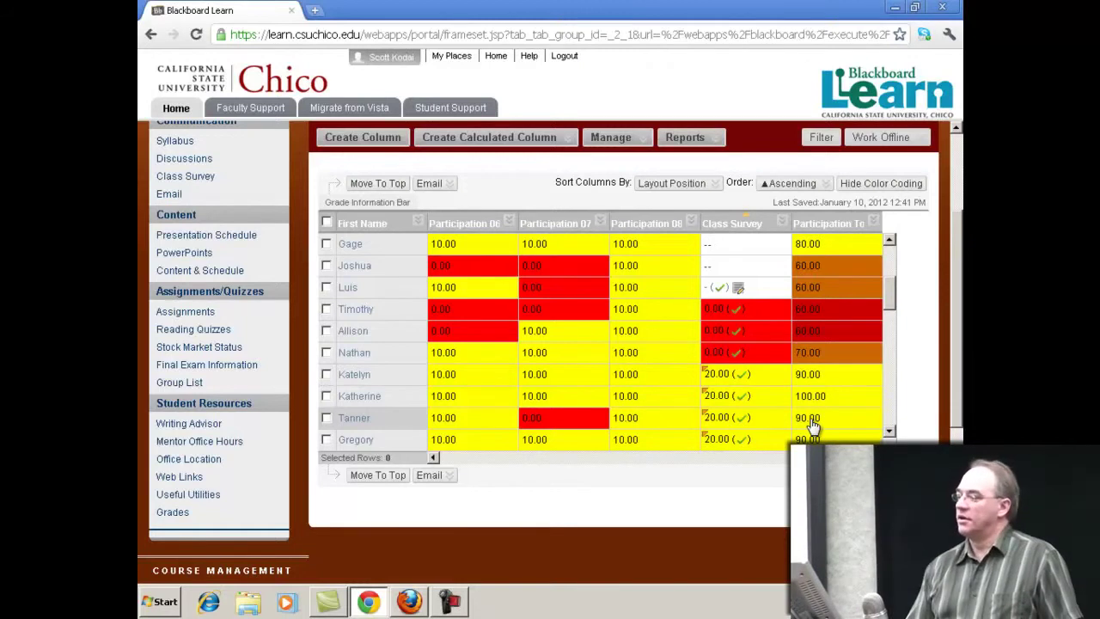
click(704, 311)
text(20)
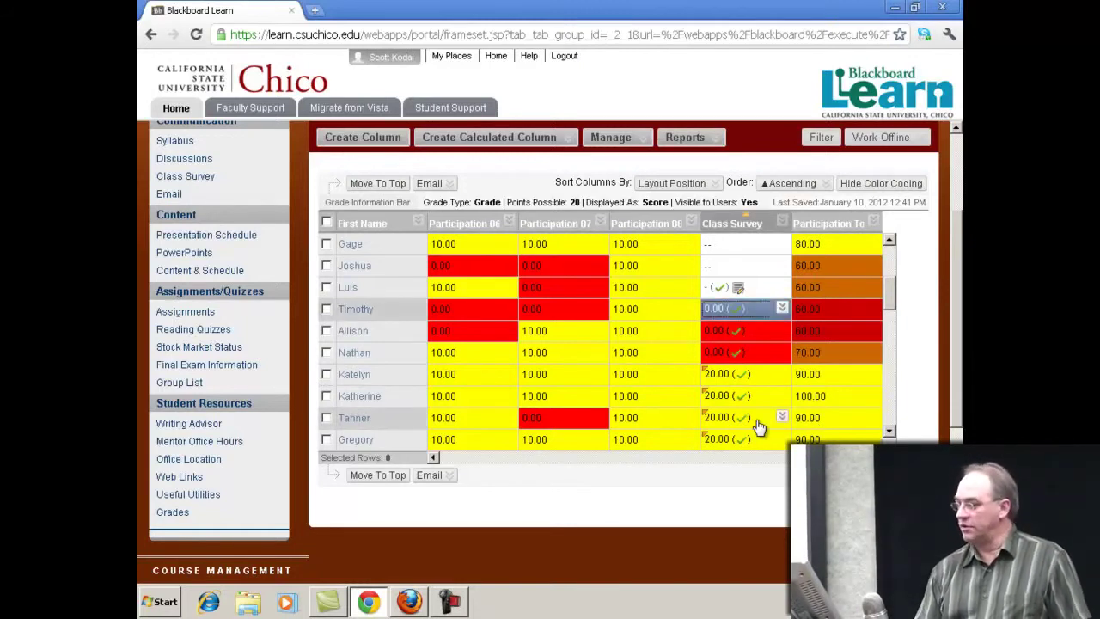
key(Return)
key(Return)
text(20)
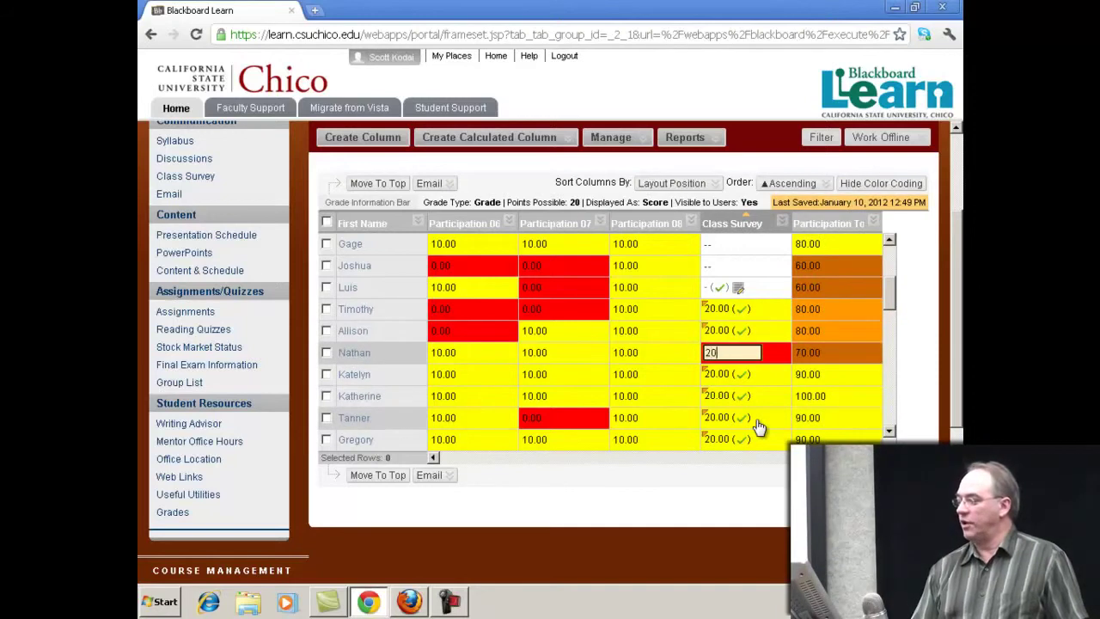
key(Return)
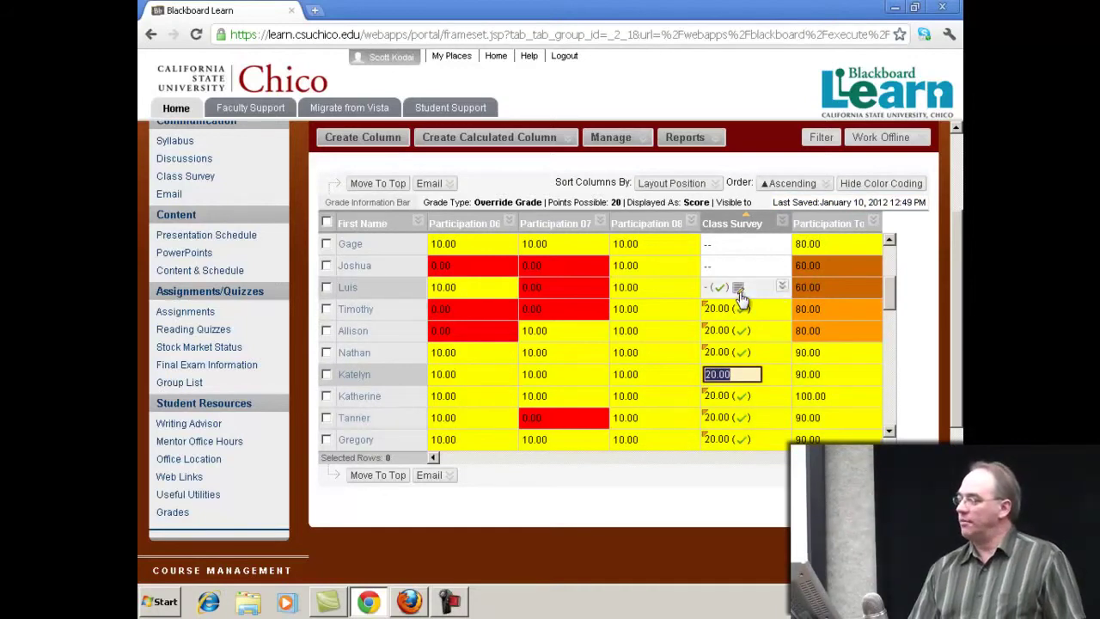
- View the Test Information of the unfinished 12/17/11 Class Survey attempt, and exit back to the Full Grade Center
click(782, 287)
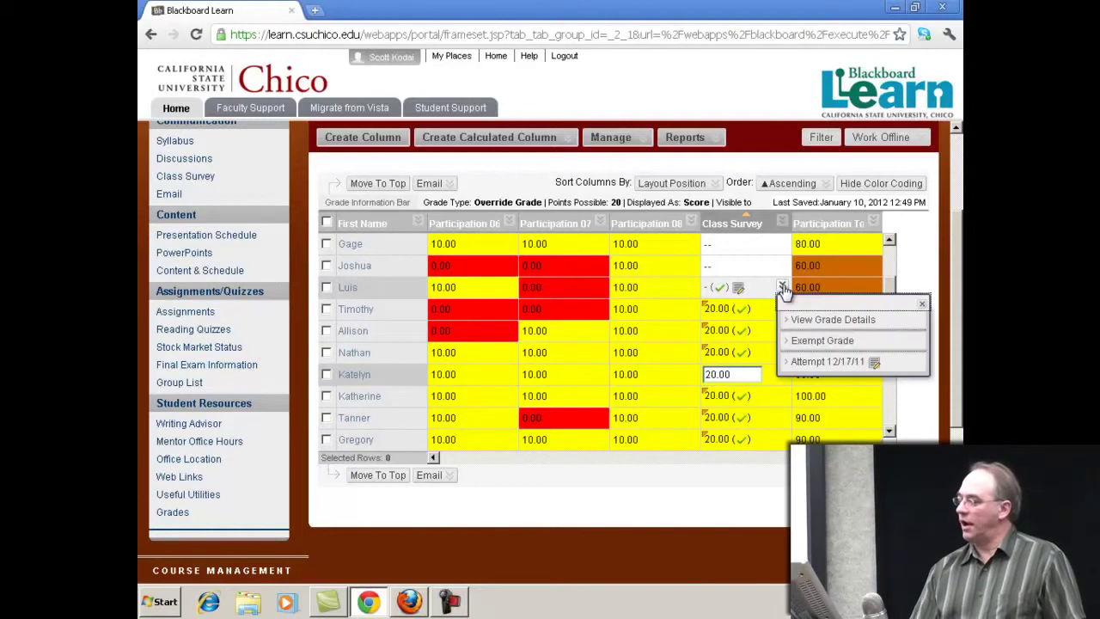
click(814, 361)
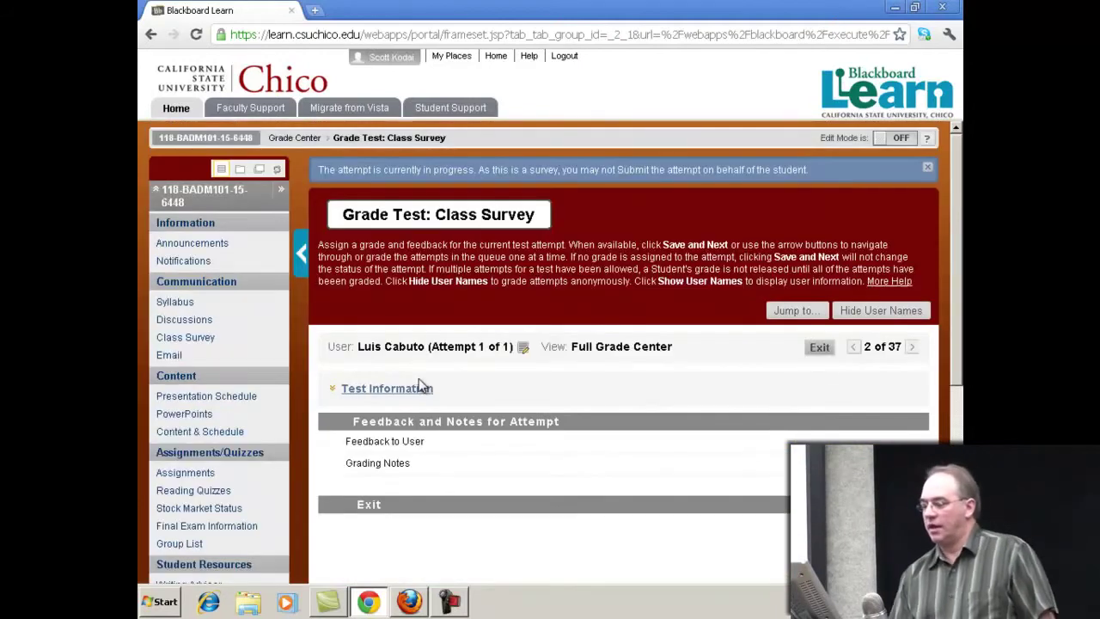
click(410, 397)
scroll(609, 393, down, 3)
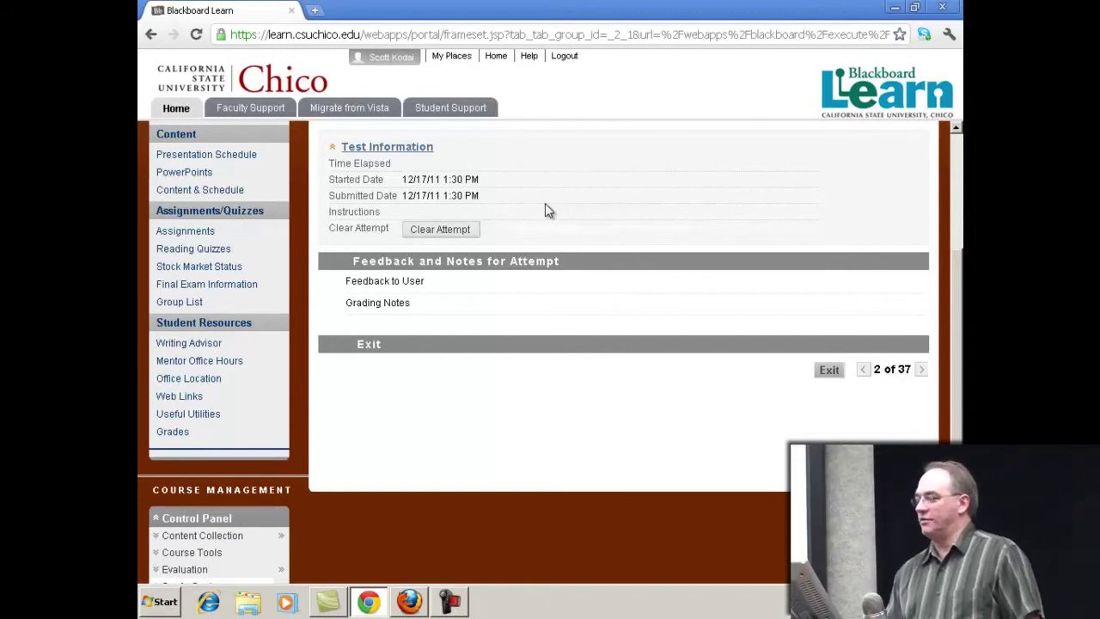
click(826, 371)
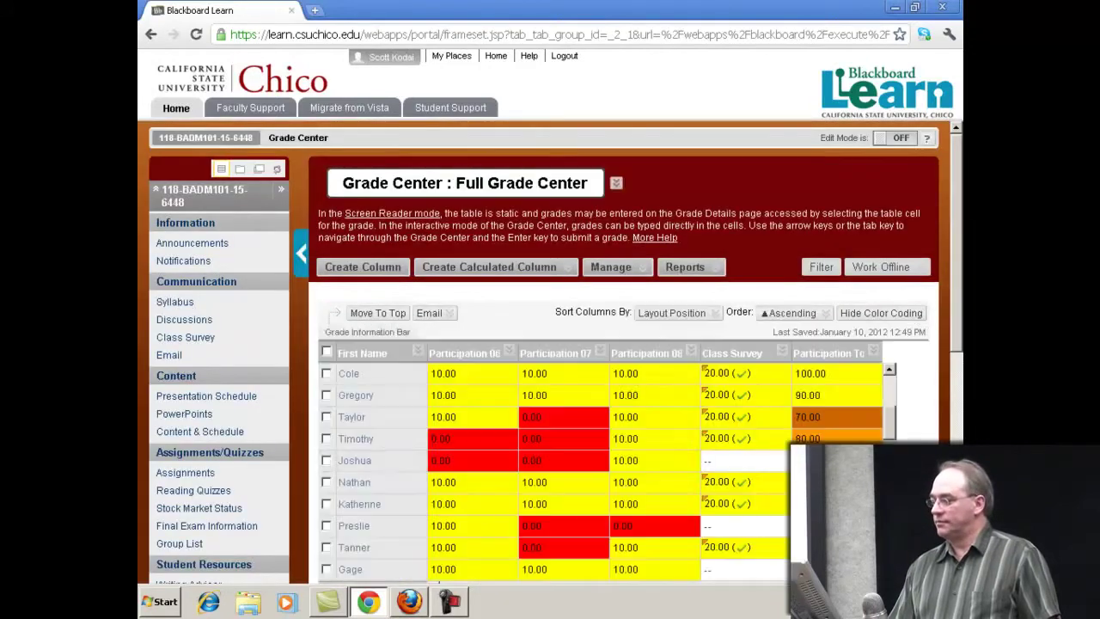
- View the grade details of the overridden Class Survey grade in the seventh student row of the Full Grade Center
scroll(765, 485, down, 2)
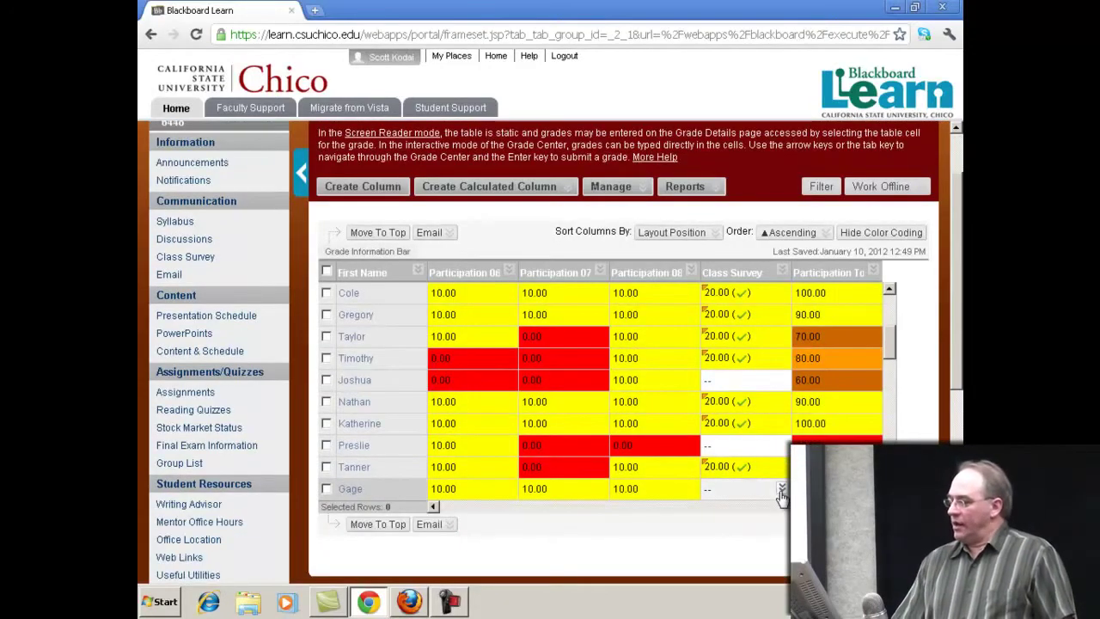
drag(892, 348, 889, 301)
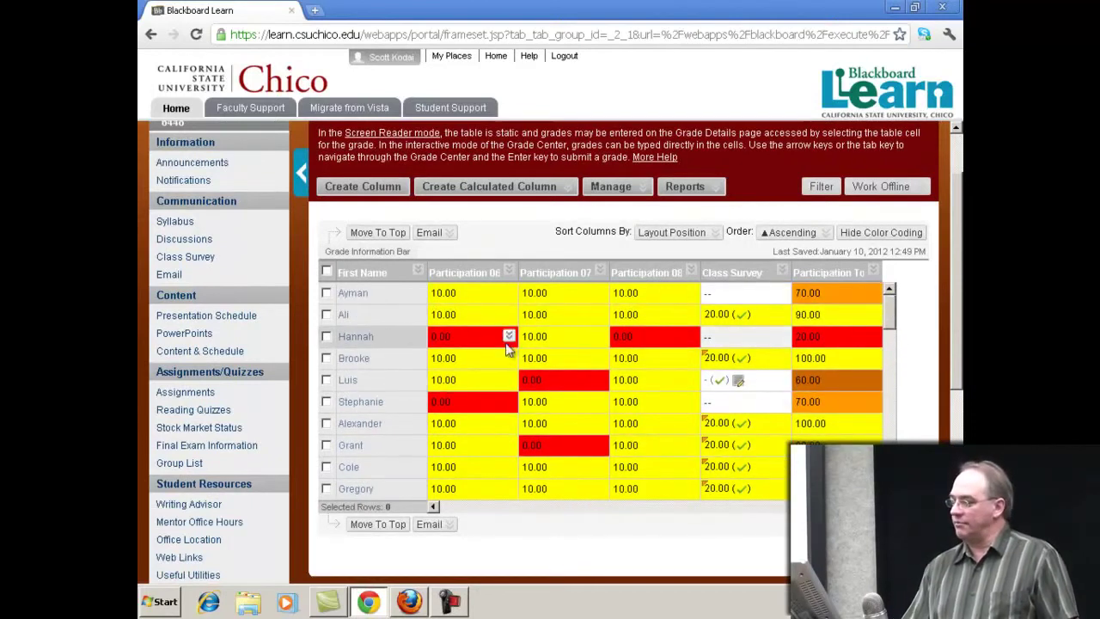
mouse_move(821, 510)
mouse_down()
mouse_move(698, 512)
mouse_move(825, 511)
mouse_up()
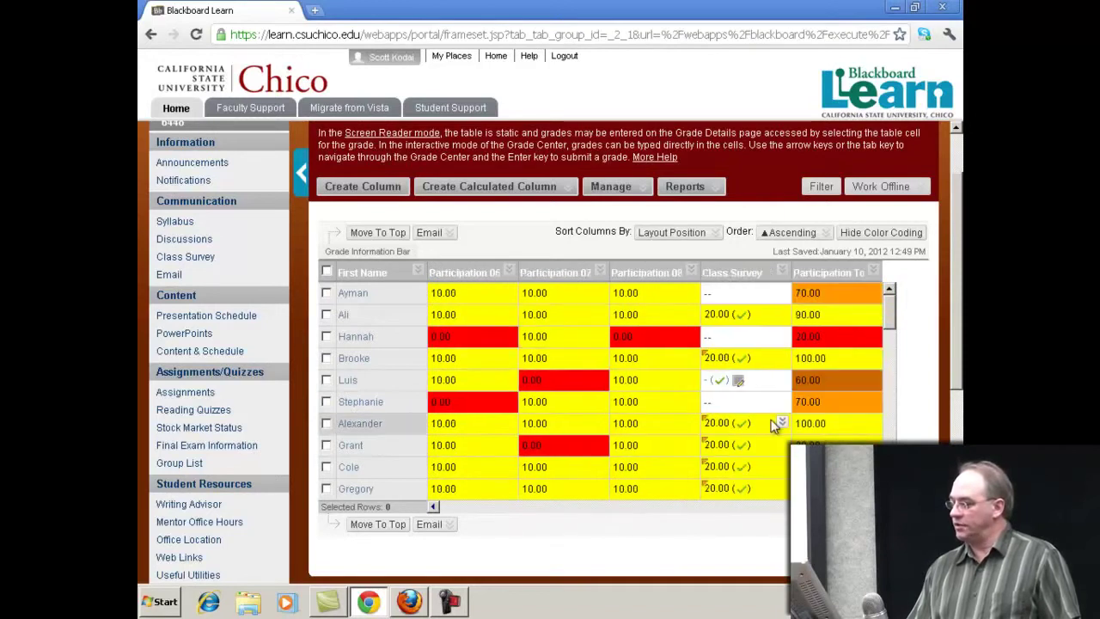
click(797, 429)
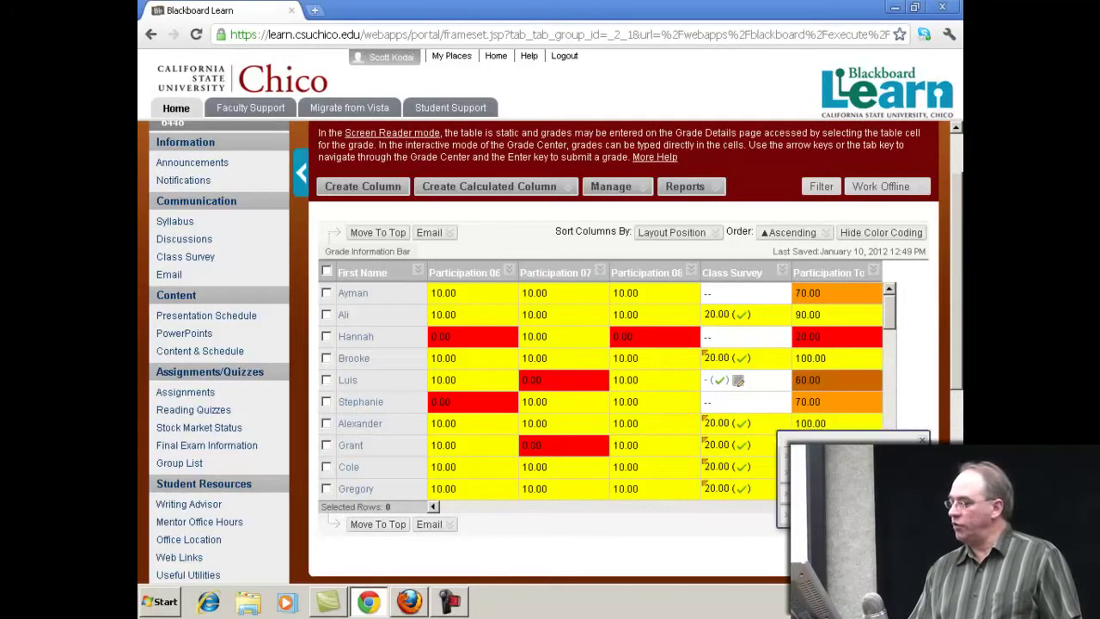
click(816, 459)
scroll(657, 337, down, 3)
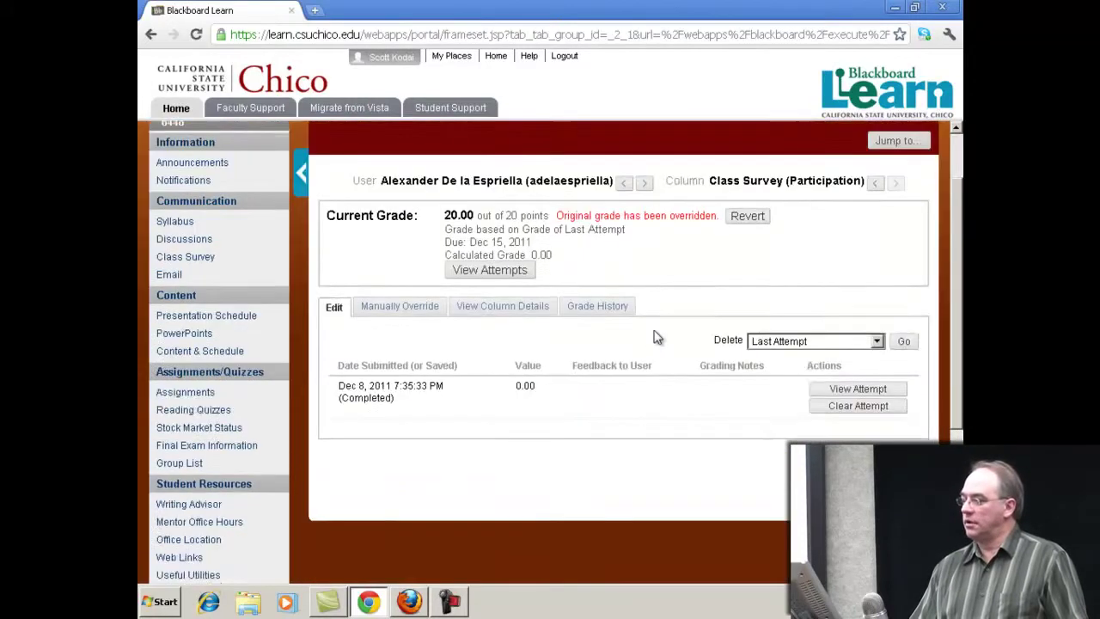
- Review the Grade History and the column details for this student's Class Survey grade
scroll(657, 336, up, 1)
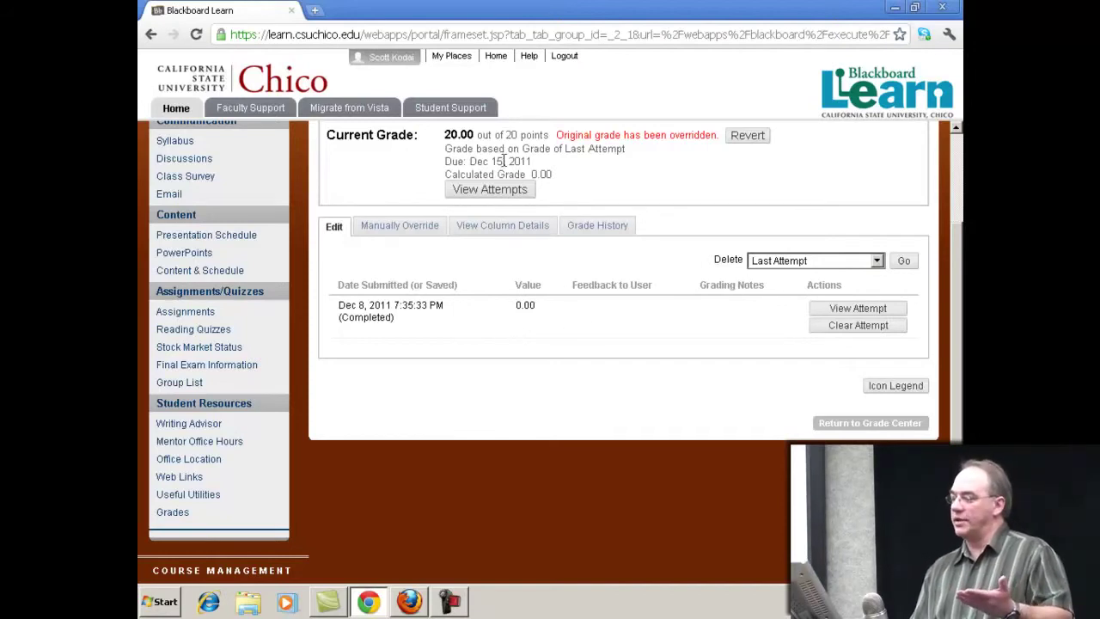
click(601, 231)
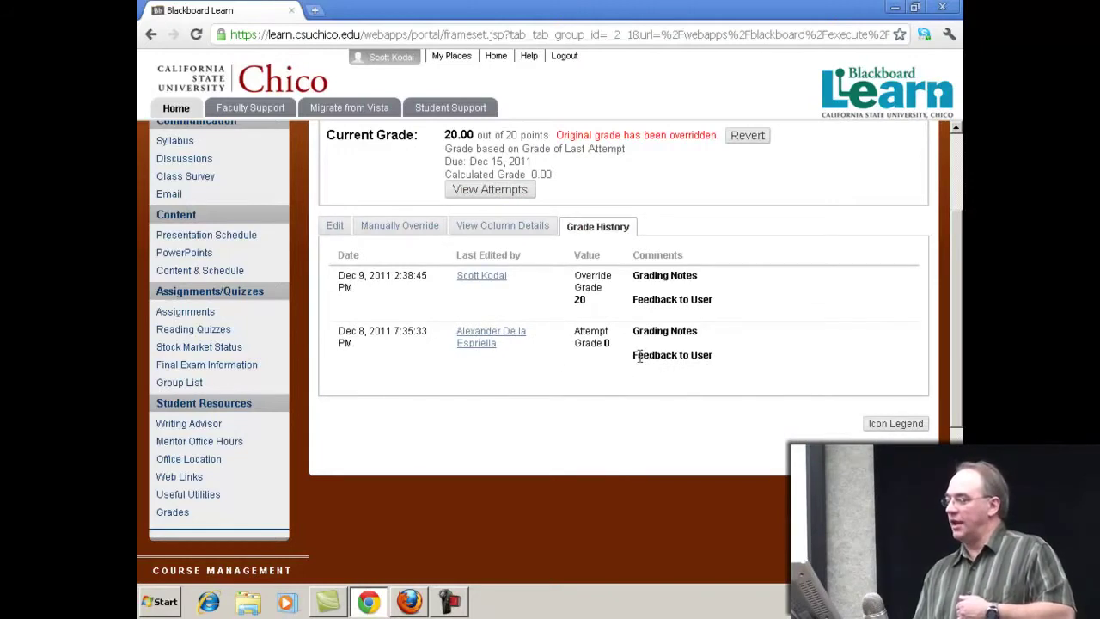
click(484, 230)
scroll(587, 364, down, 3)
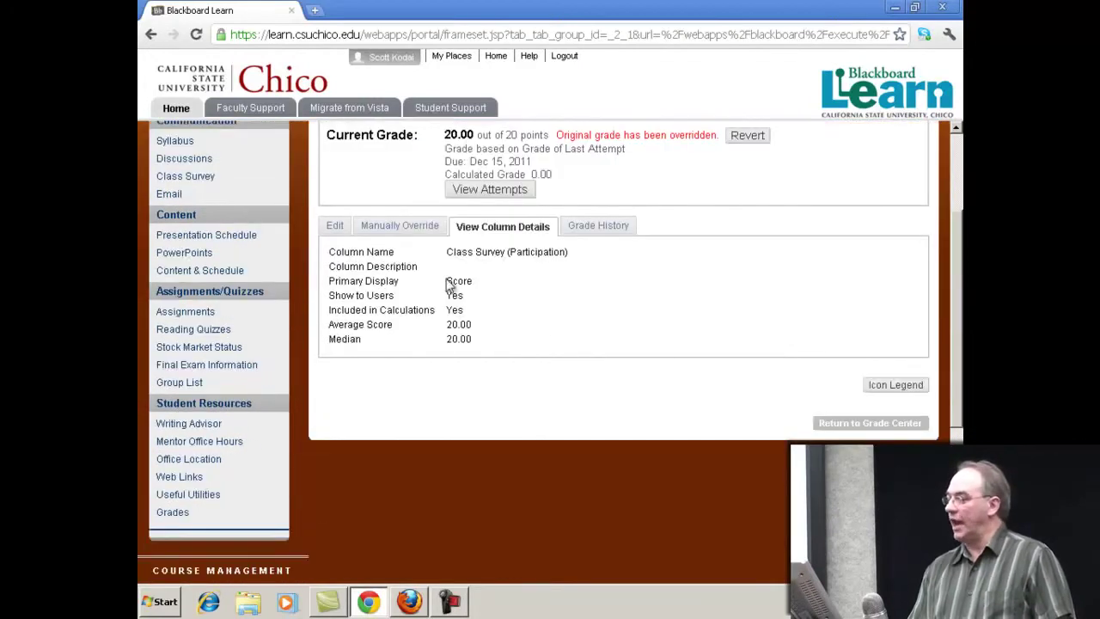
- Examine the manual override options for the Class Survey grade, including Override Grade, Feedback to User and Grading Notes
click(400, 225)
scroll(577, 342, down, 1)
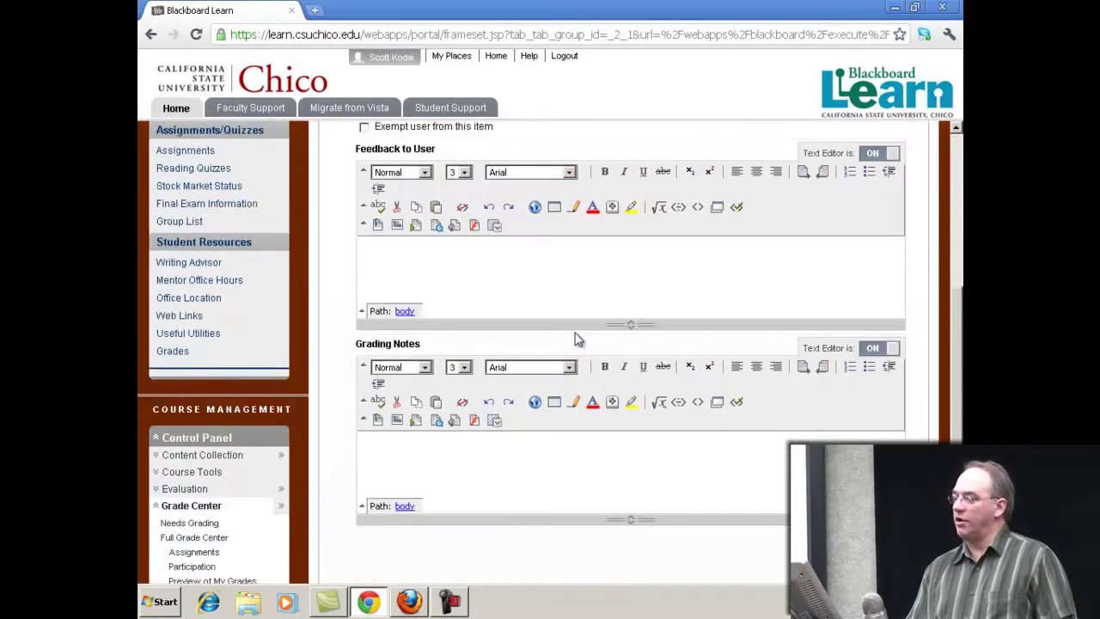
scroll(535, 312, up, 2)
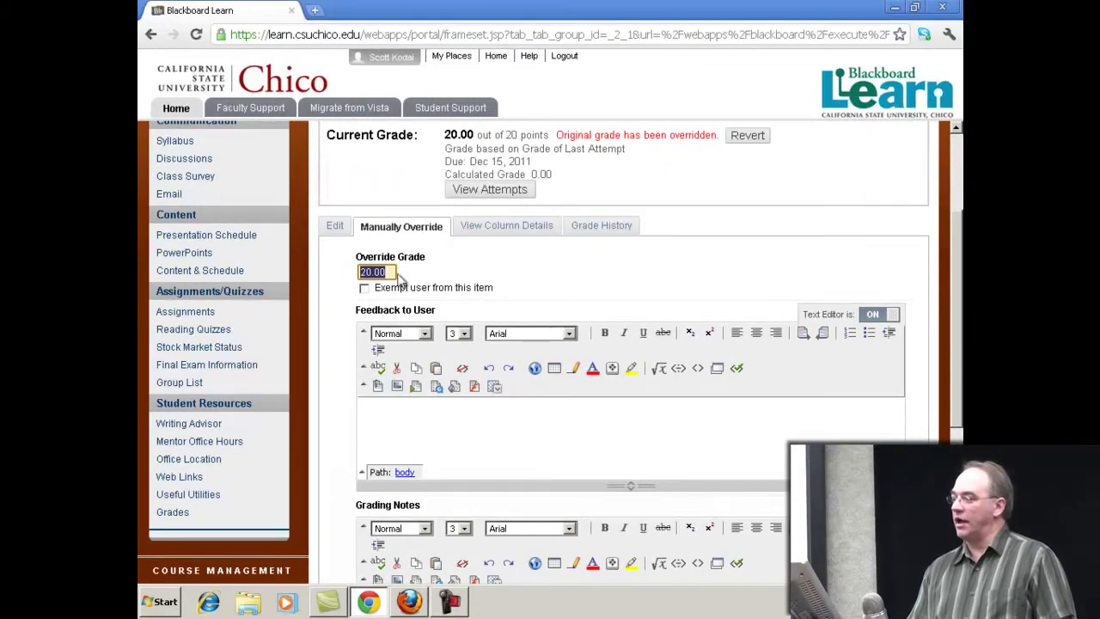
scroll(505, 404, down, 1)
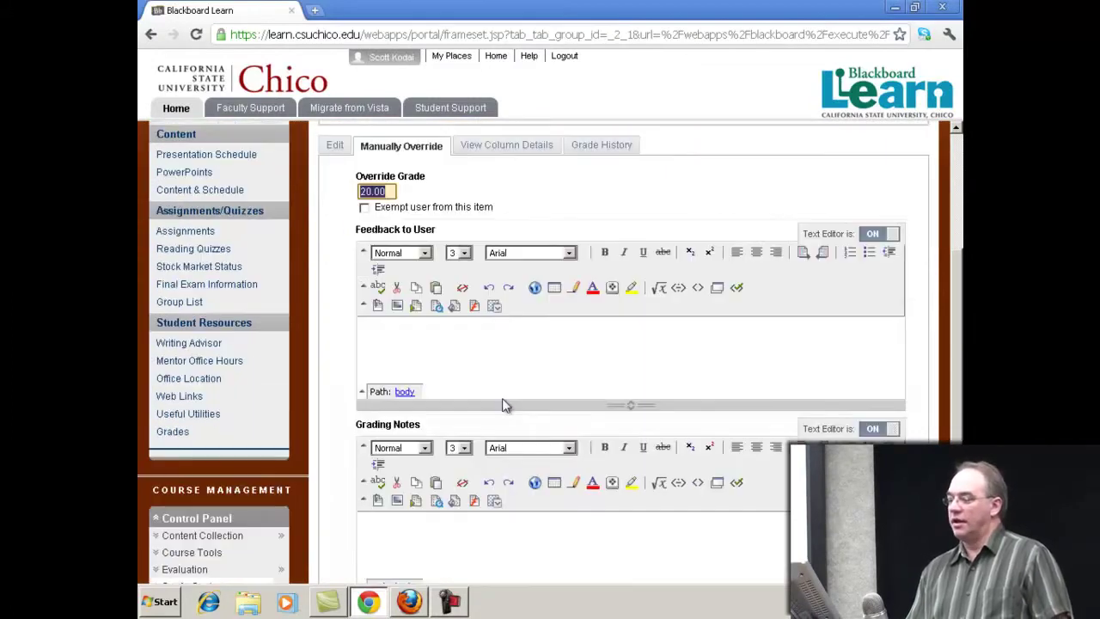
click(486, 350)
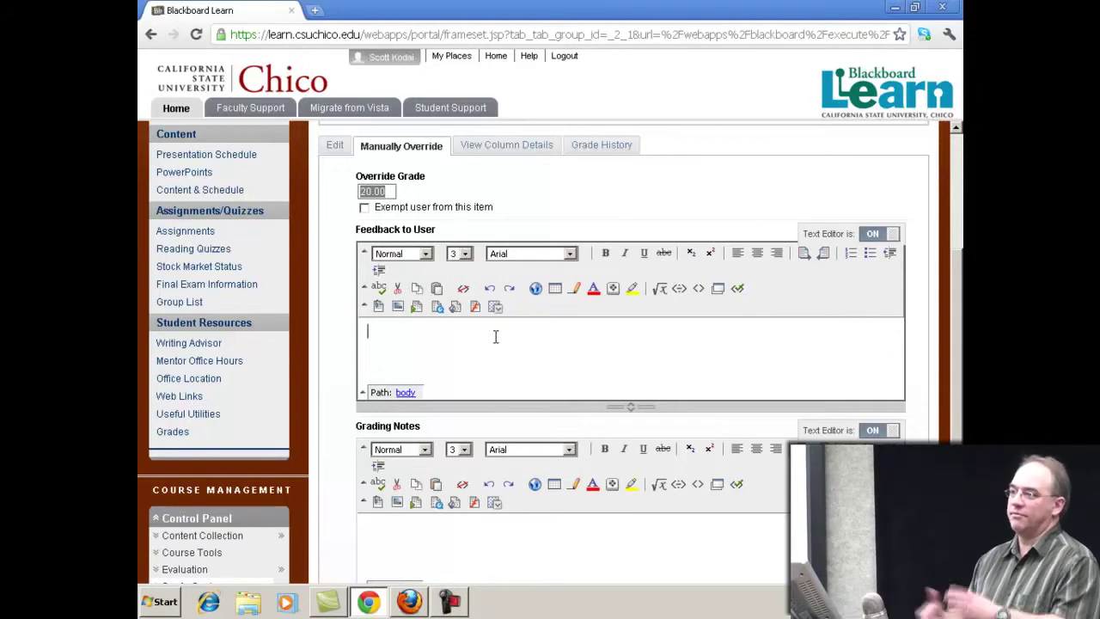
scroll(505, 338, down, 2)
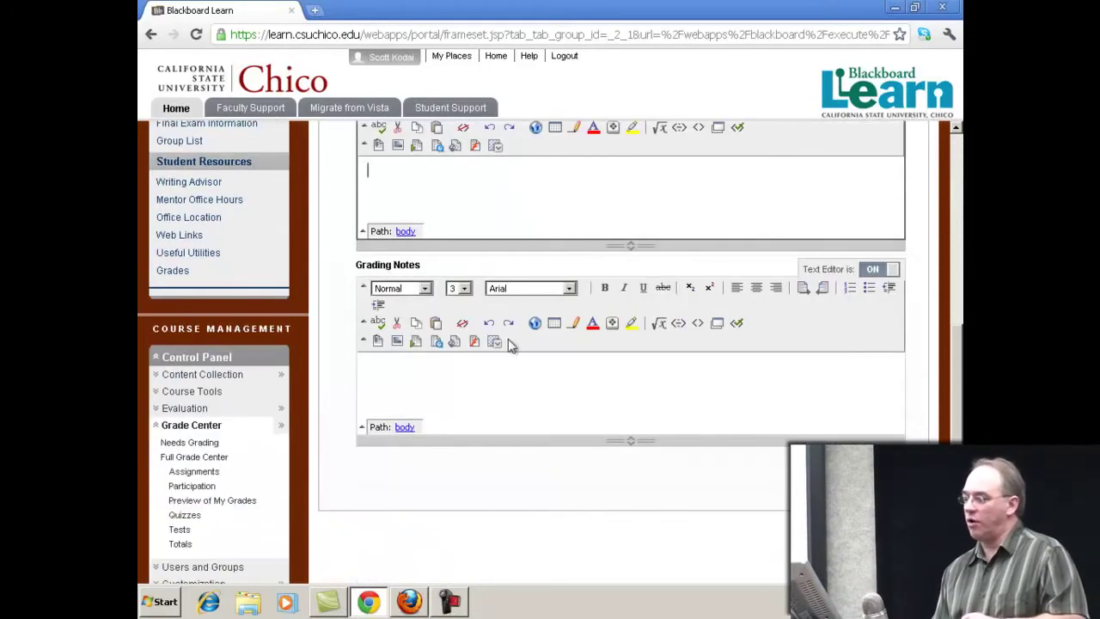
click(487, 378)
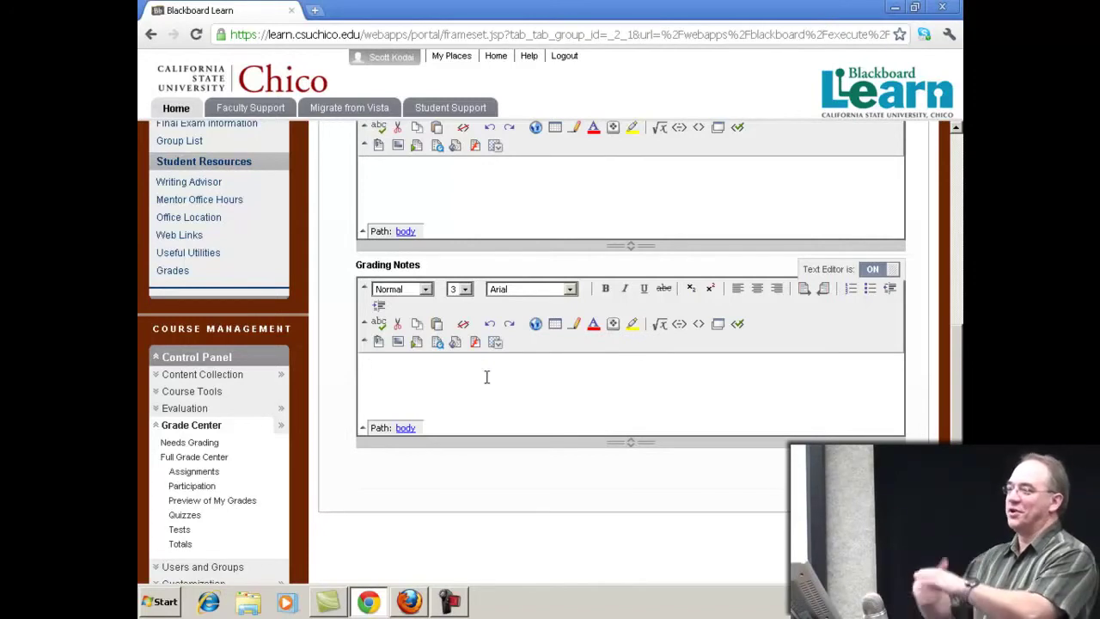
scroll(773, 404, down, 1)
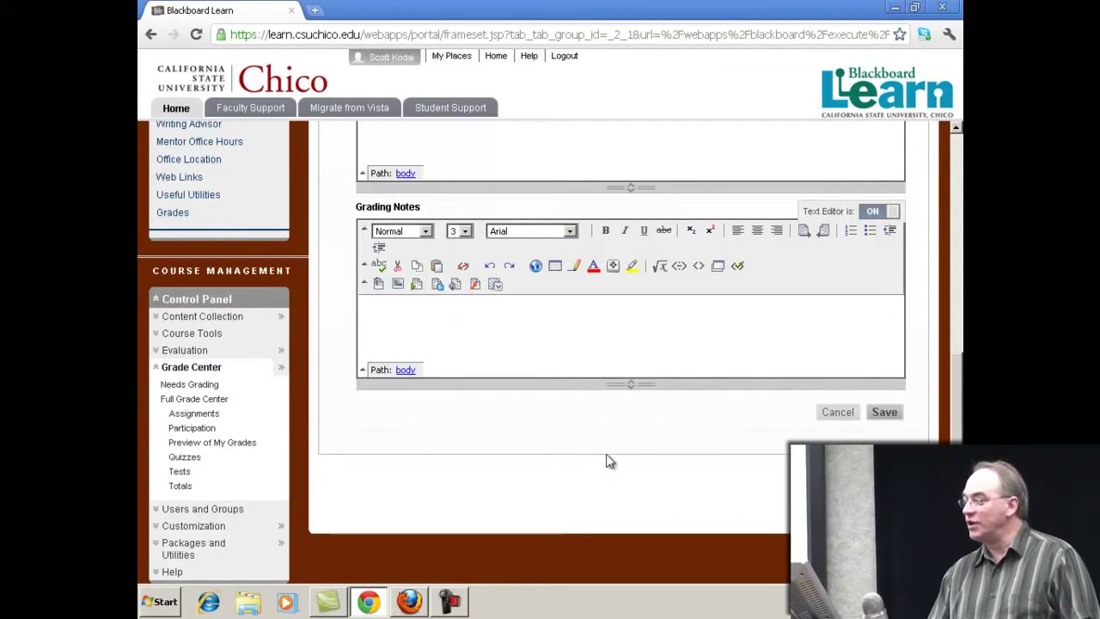
scroll(609, 456, up, 5)
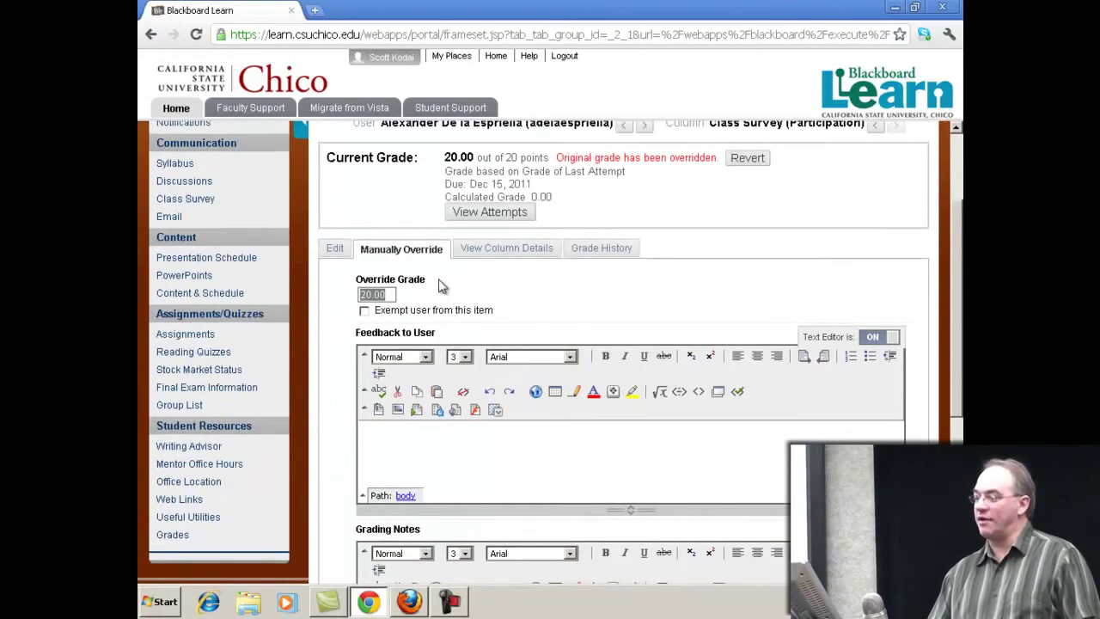
- Review the attempts listed for this student's Class Survey grade, and return to the Full Grade Center
click(340, 254)
scroll(653, 352, down, 2)
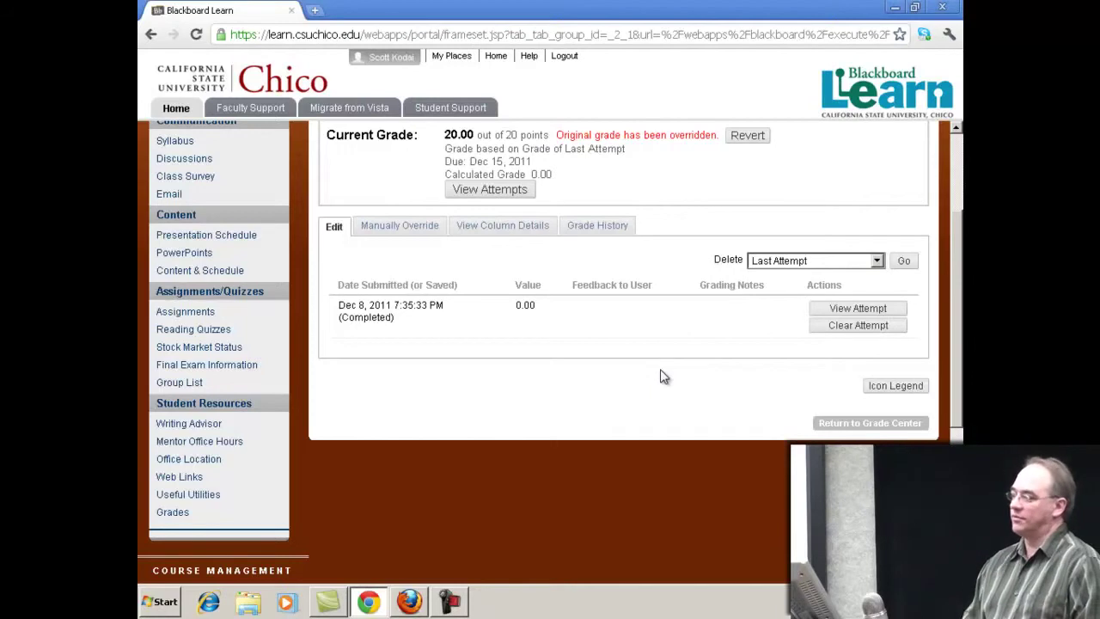
click(892, 424)
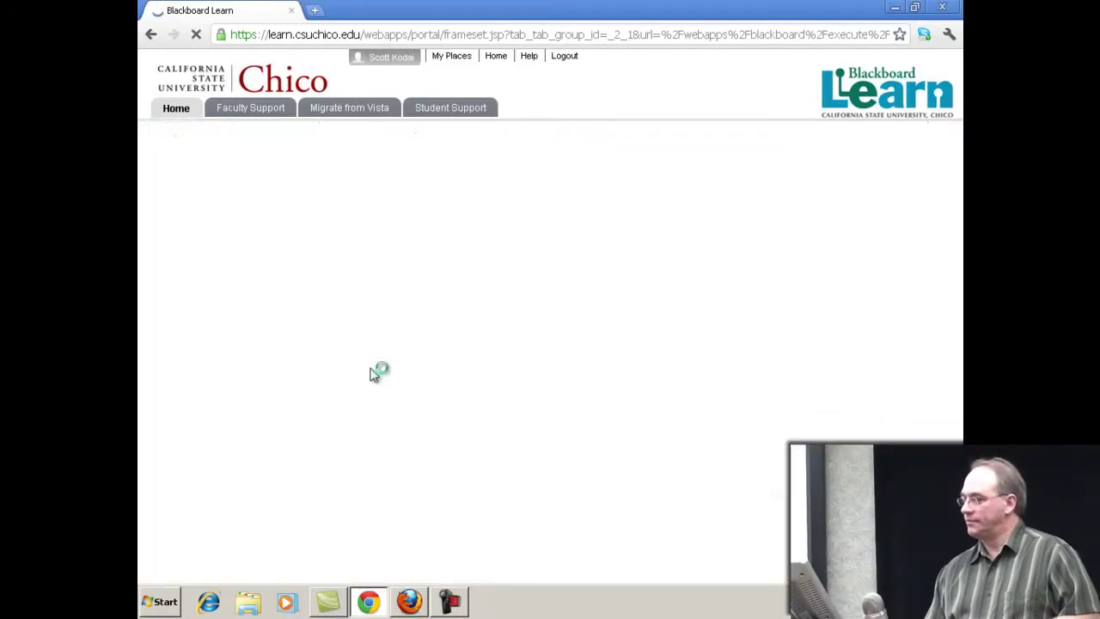
- Try to open the course's Needs Grading page, and go back to the Full Grade Center
scroll(713, 433, down, 1)
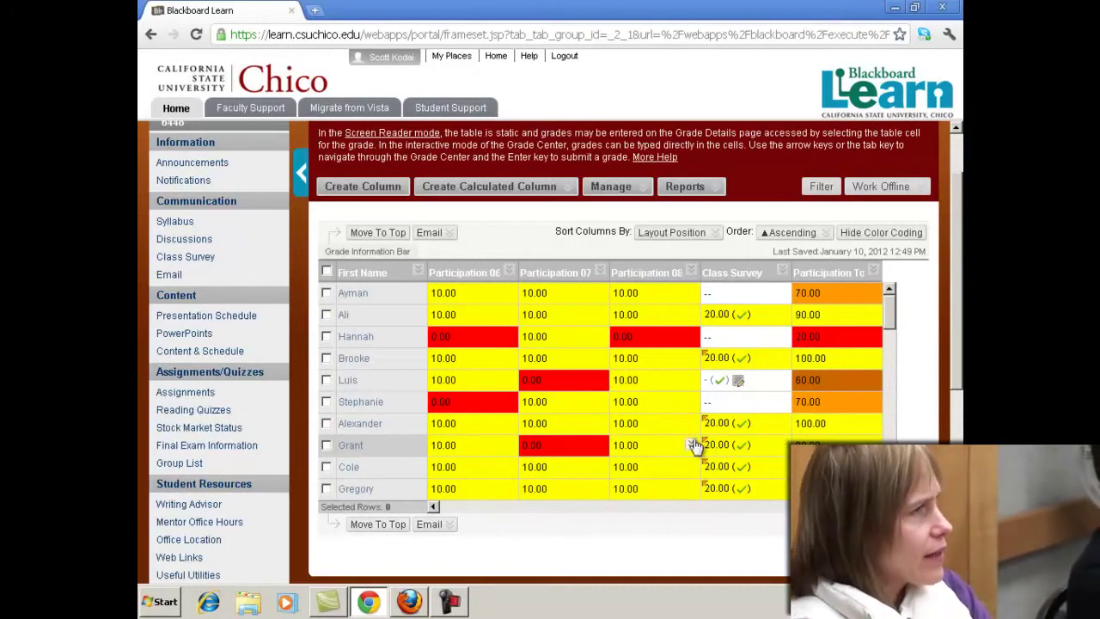
scroll(437, 425, down, 2)
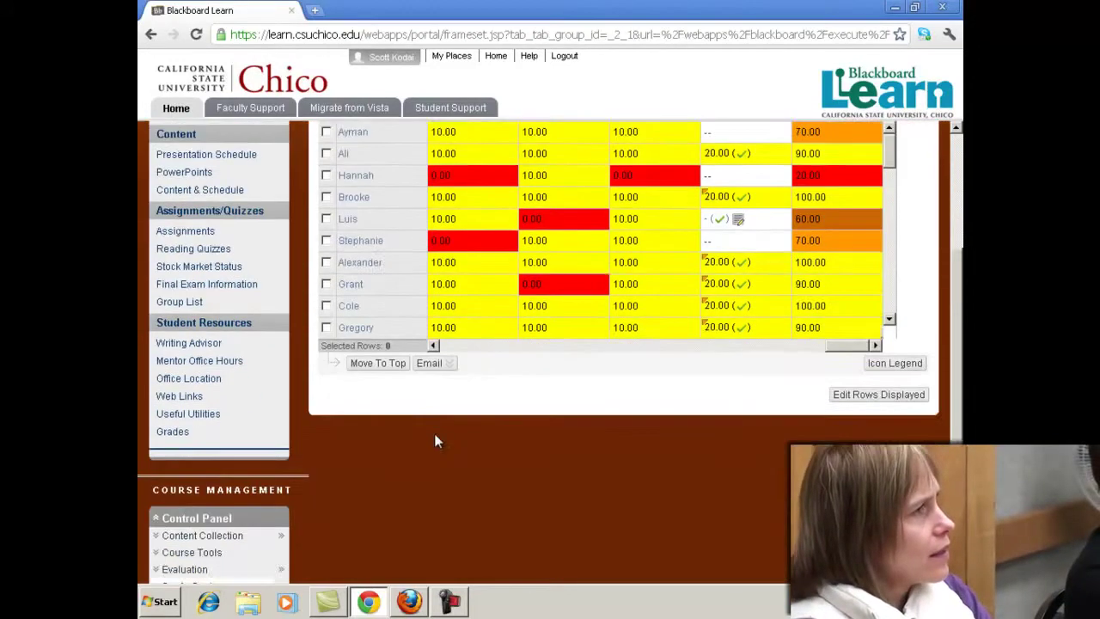
scroll(437, 426, down, 2)
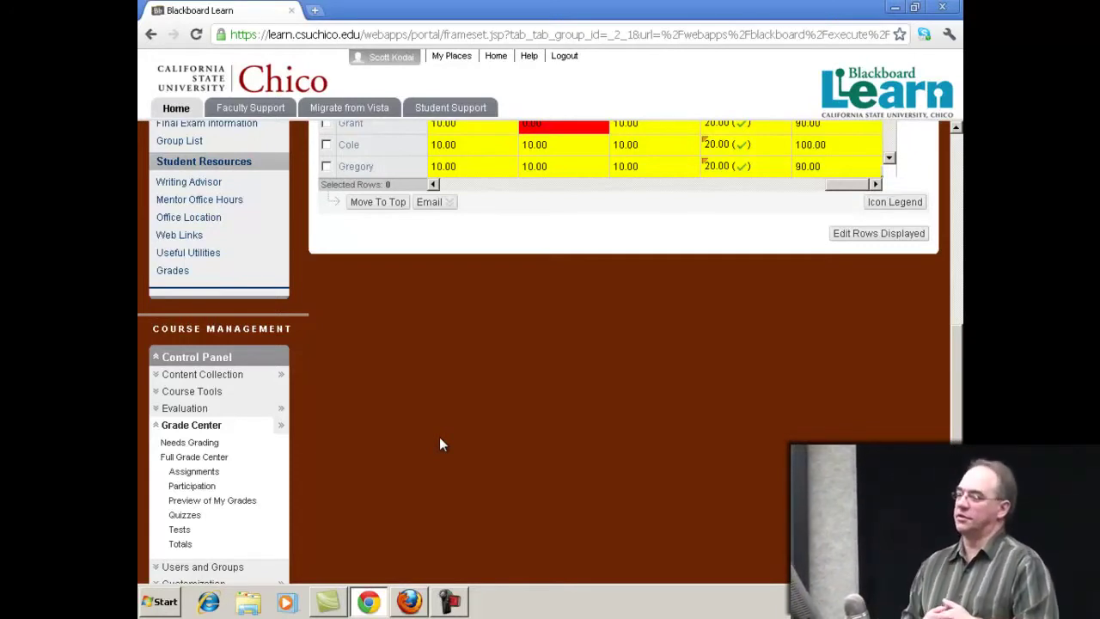
click(204, 446)
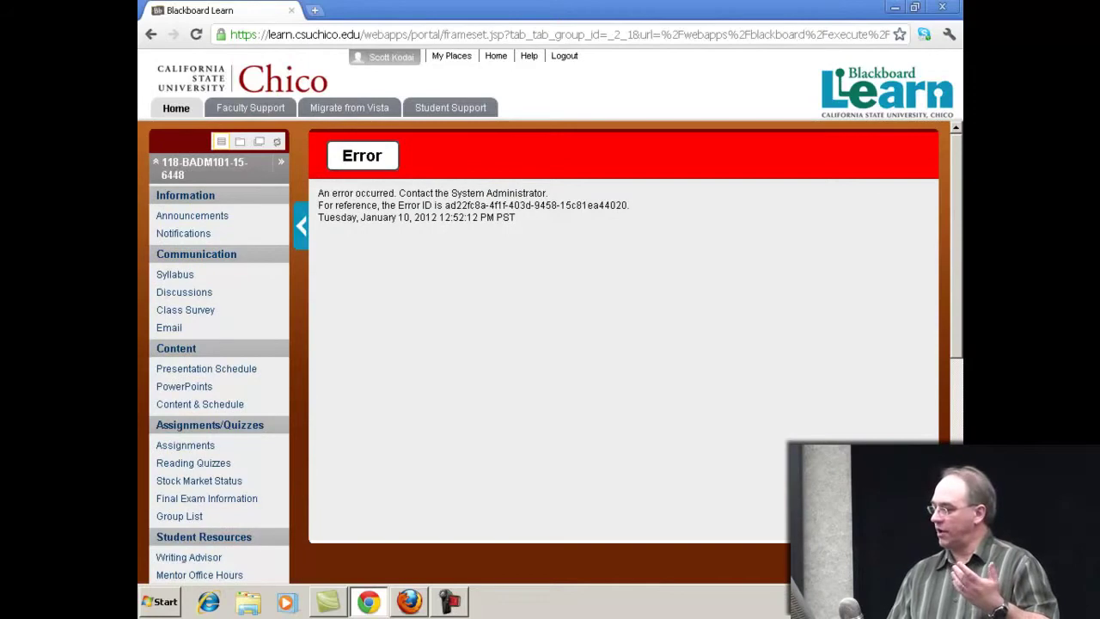
key(alt+Left)
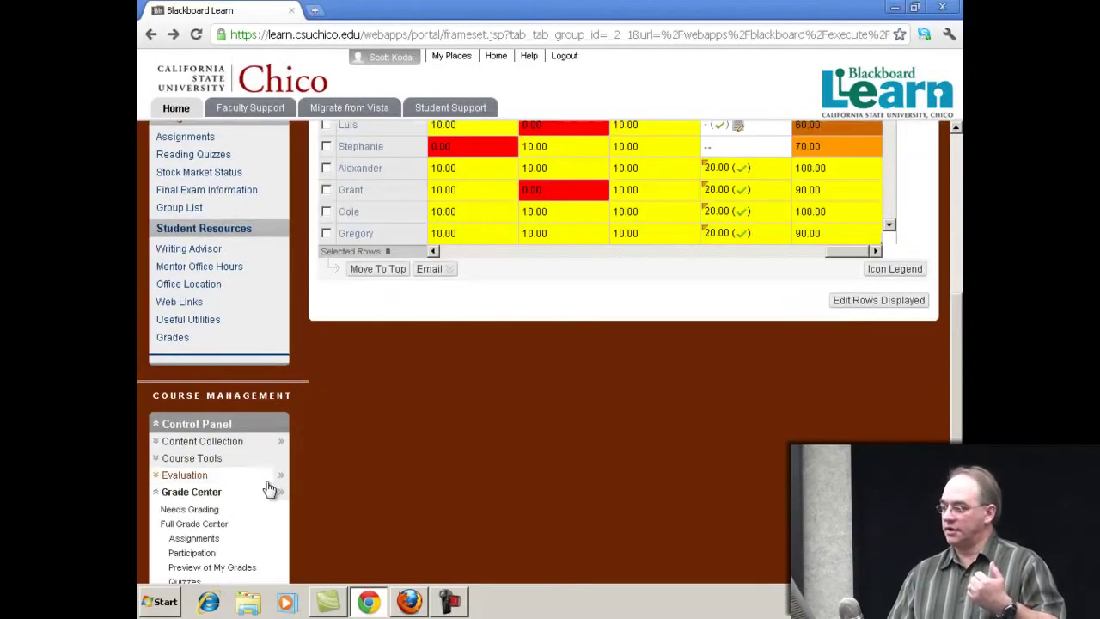
scroll(354, 489, down, 1)
scroll(361, 476, up, 1)
scroll(361, 476, down, 1)
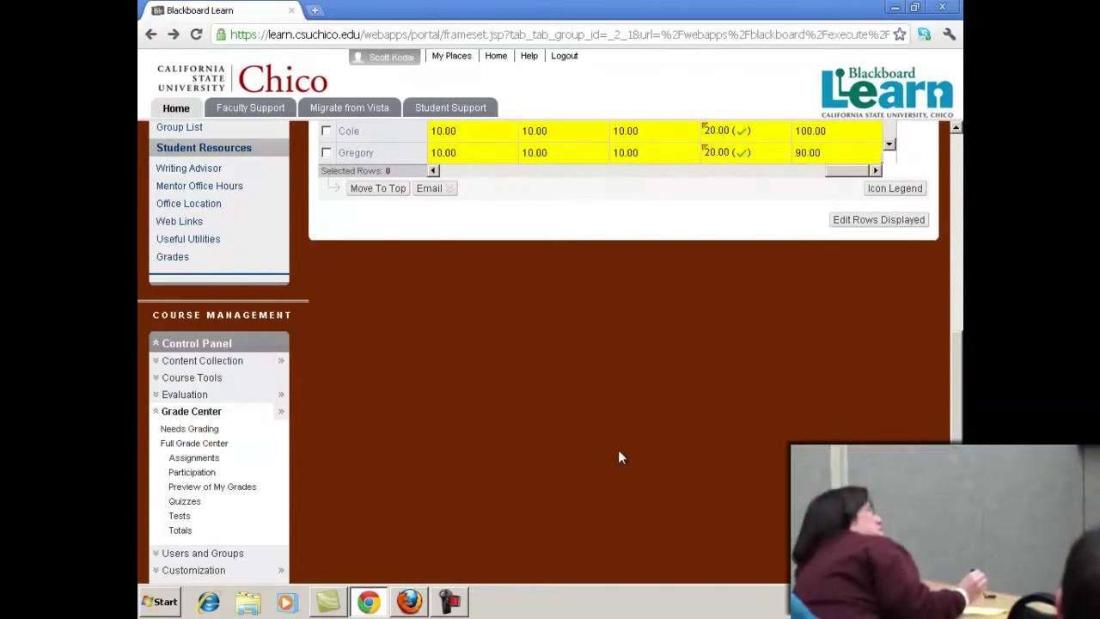
- Examine the percentage-to-letter mappings of the Letter grading schema, and return to the Full Grade Center without editing them
scroll(629, 448, up, 5)
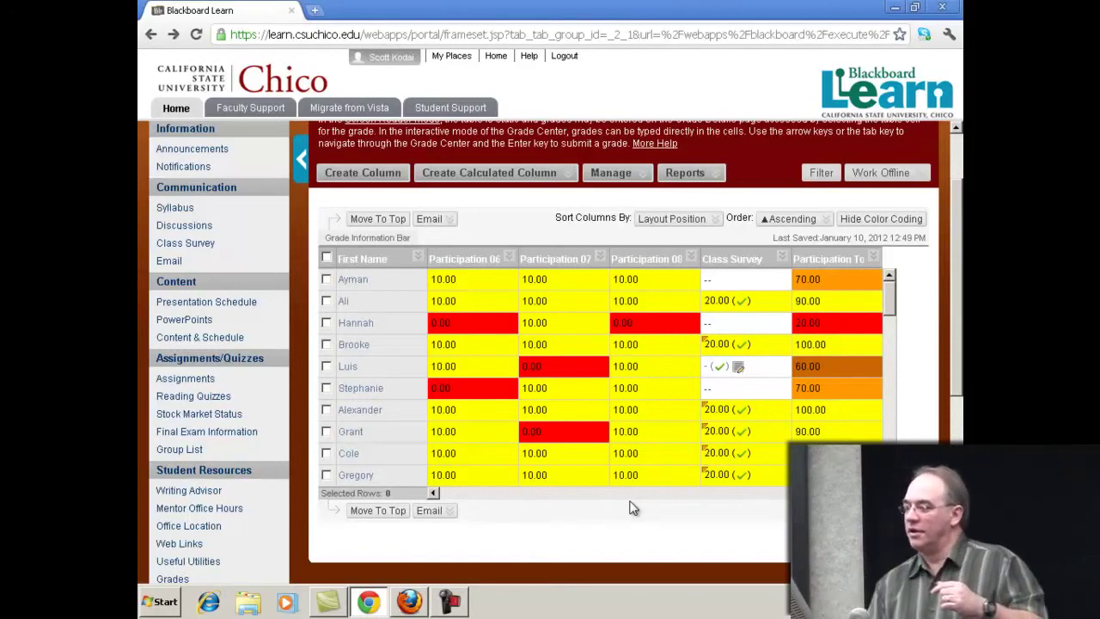
click(627, 173)
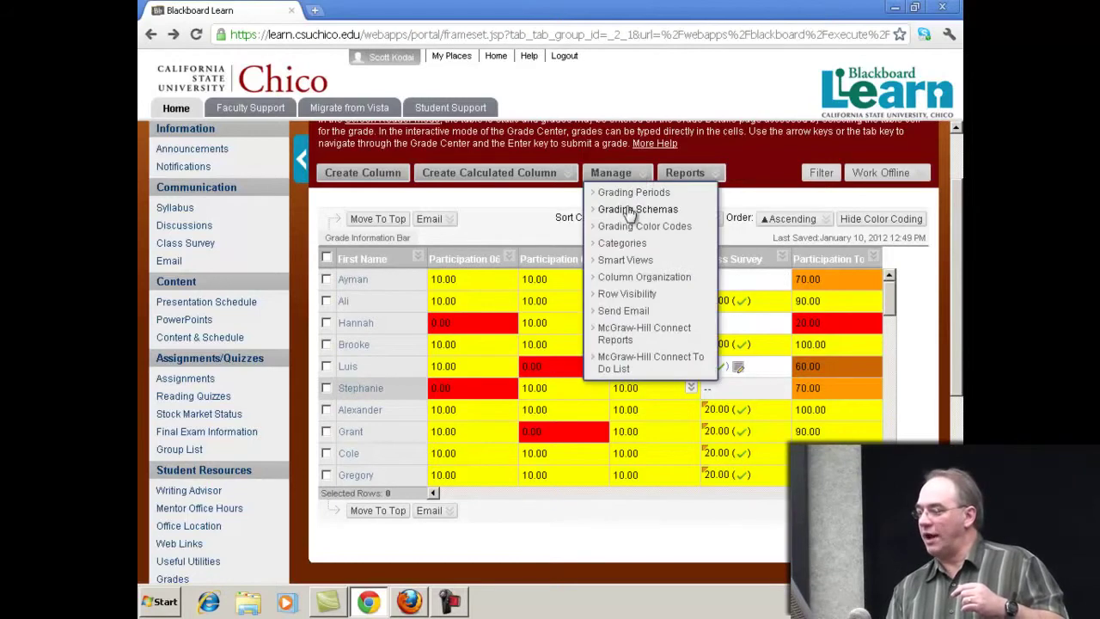
click(623, 210)
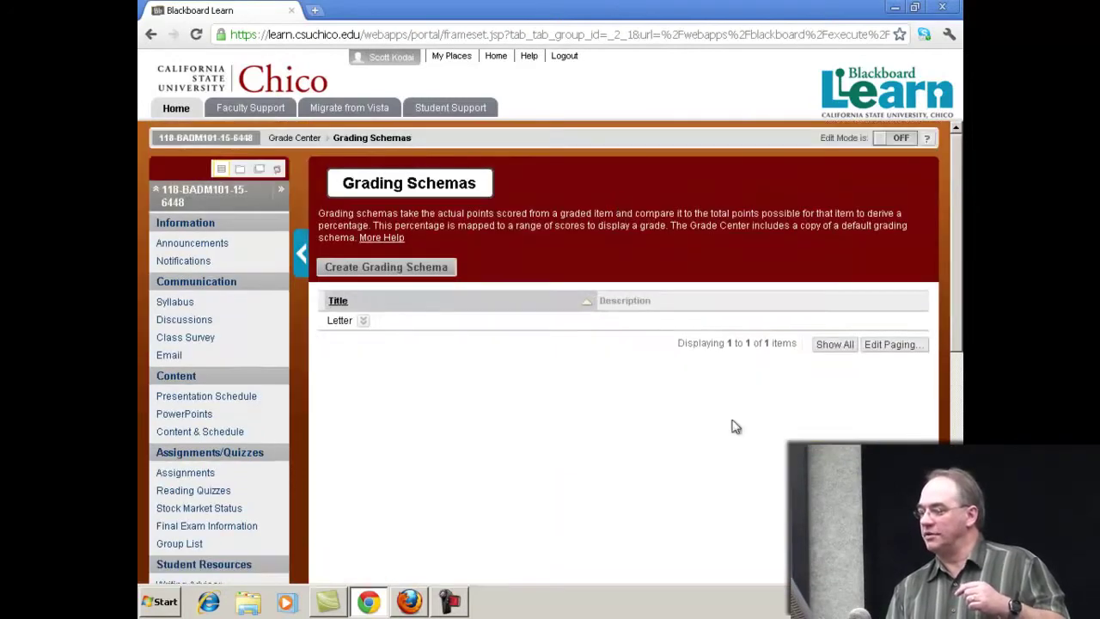
click(364, 321)
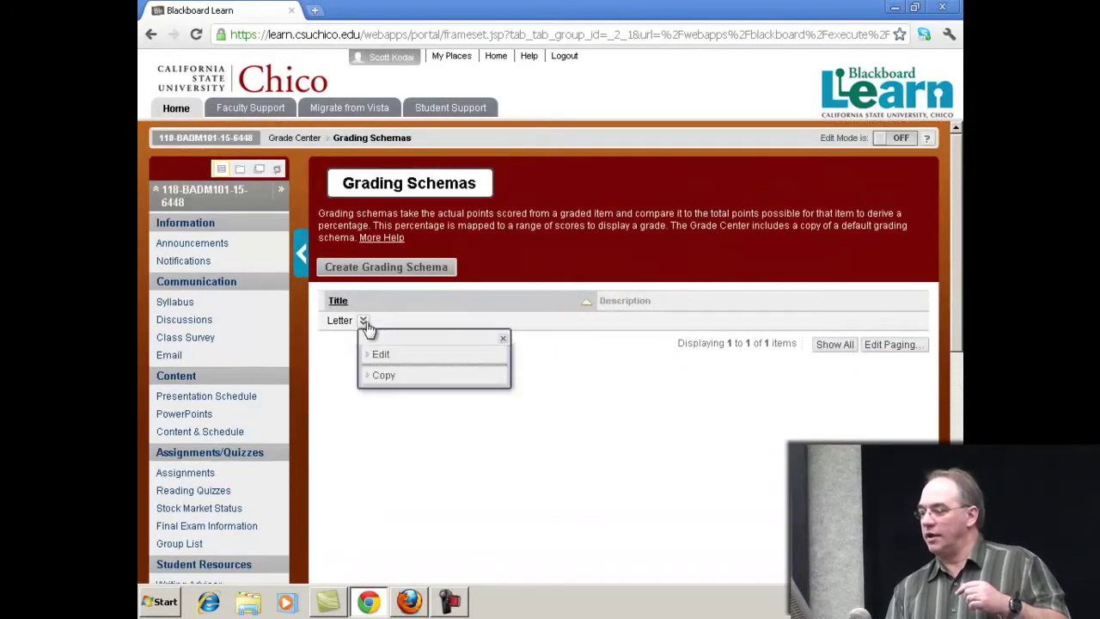
click(392, 353)
scroll(764, 486, down, 4)
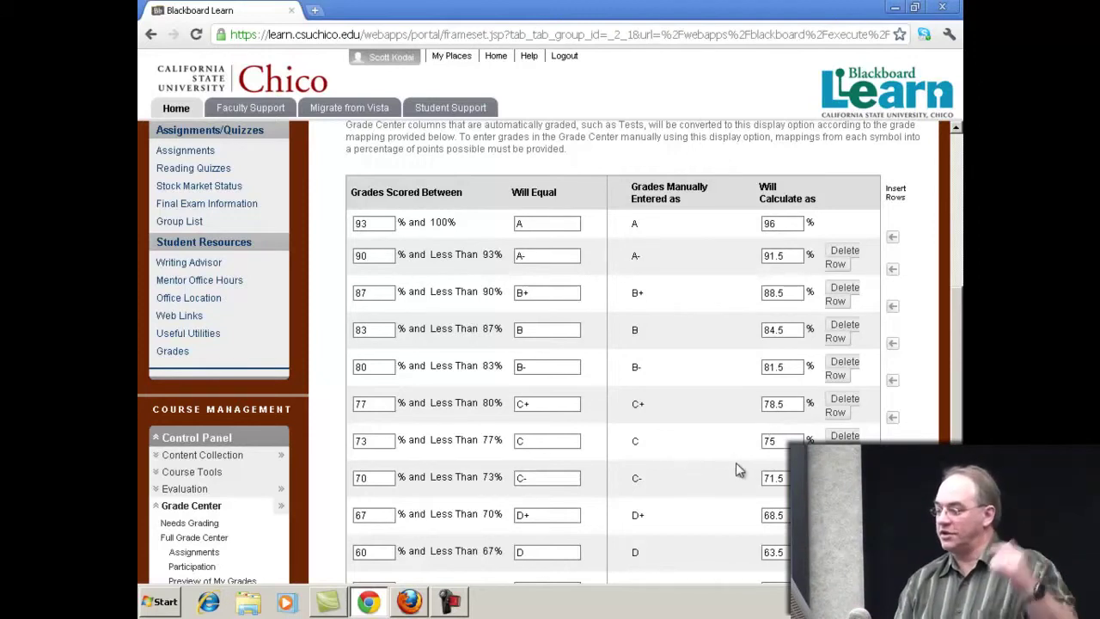
scroll(739, 463, down, 3)
click(778, 537)
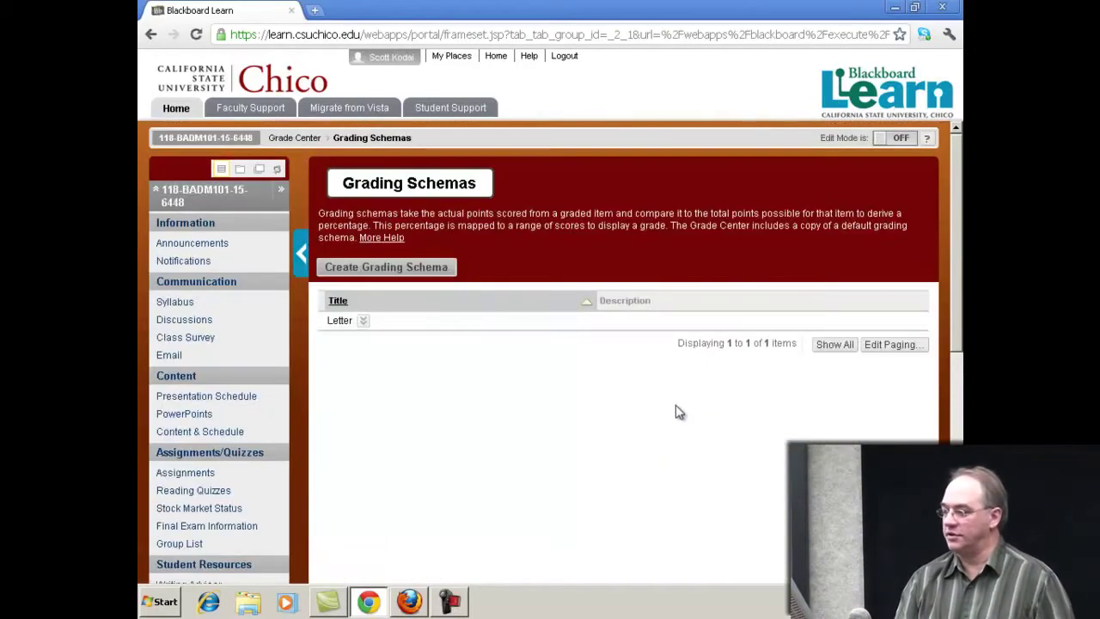
scroll(462, 419, down, 3)
scroll(461, 420, down, 1)
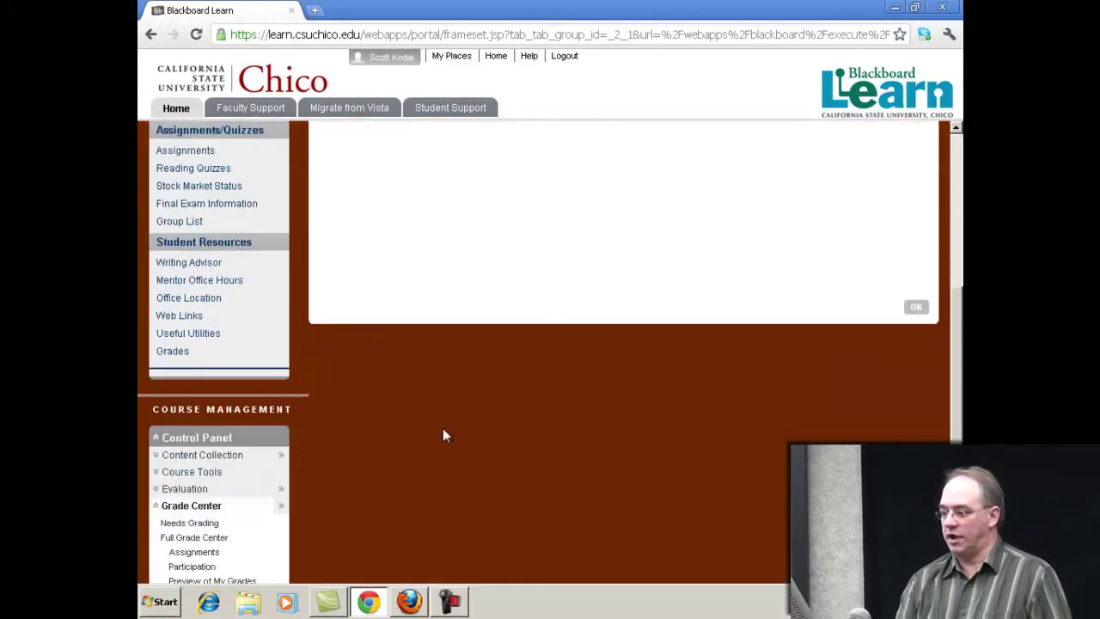
click(203, 538)
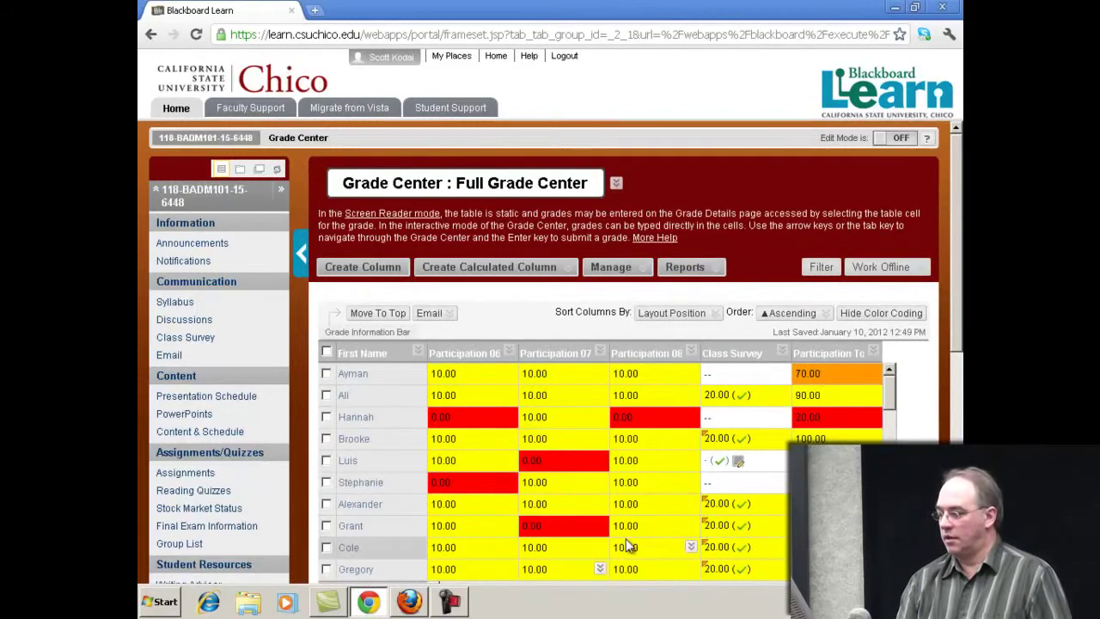
- Set the Letter Grade column's Secondary Display to Percentage and submit the change
scroll(631, 529, down, 2)
drag(850, 427, 460, 423)
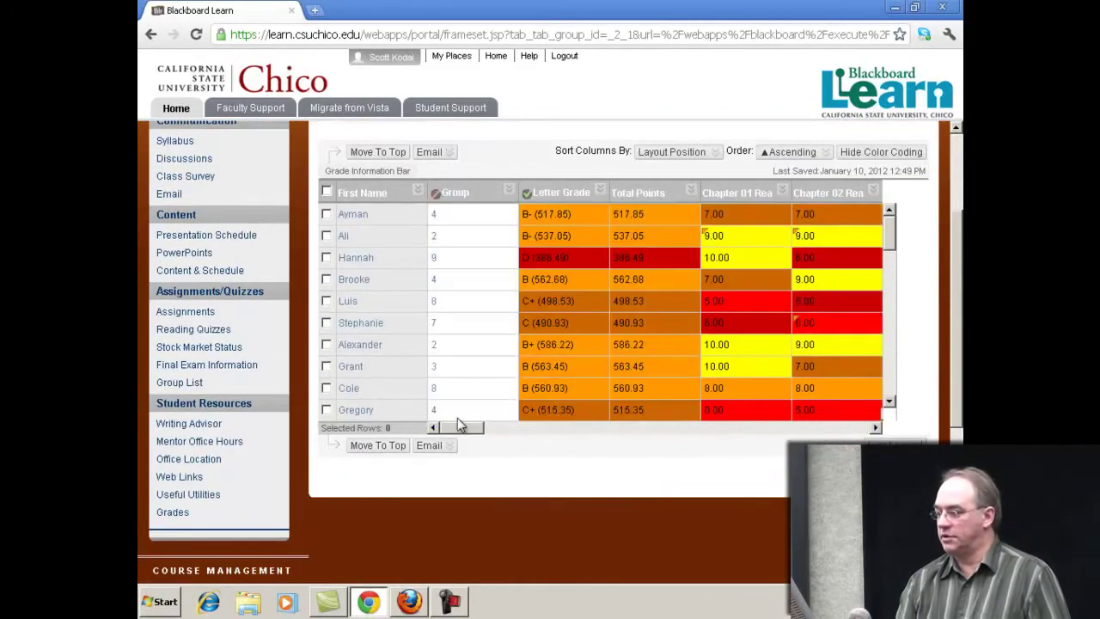
scroll(515, 391, up, 2)
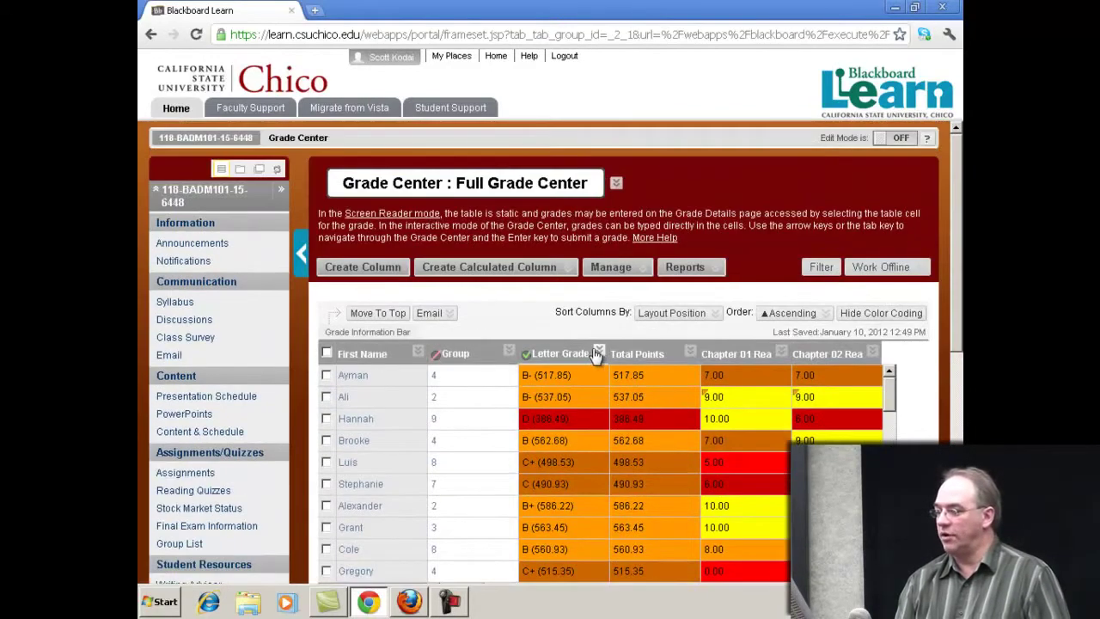
click(599, 353)
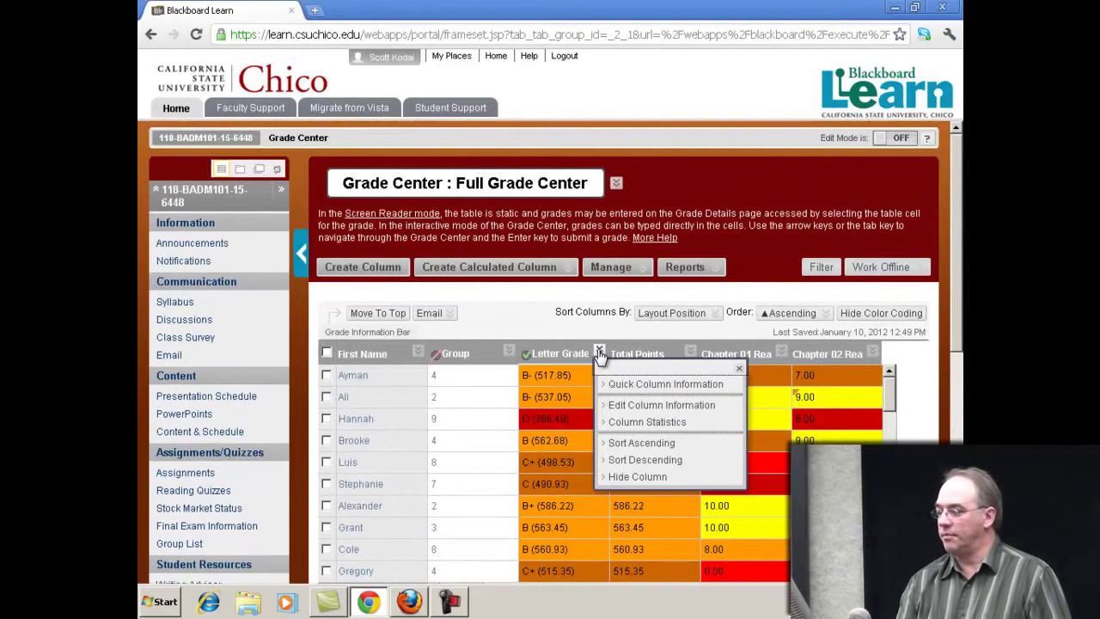
click(669, 411)
scroll(773, 468, down, 1)
scroll(778, 473, down, 2)
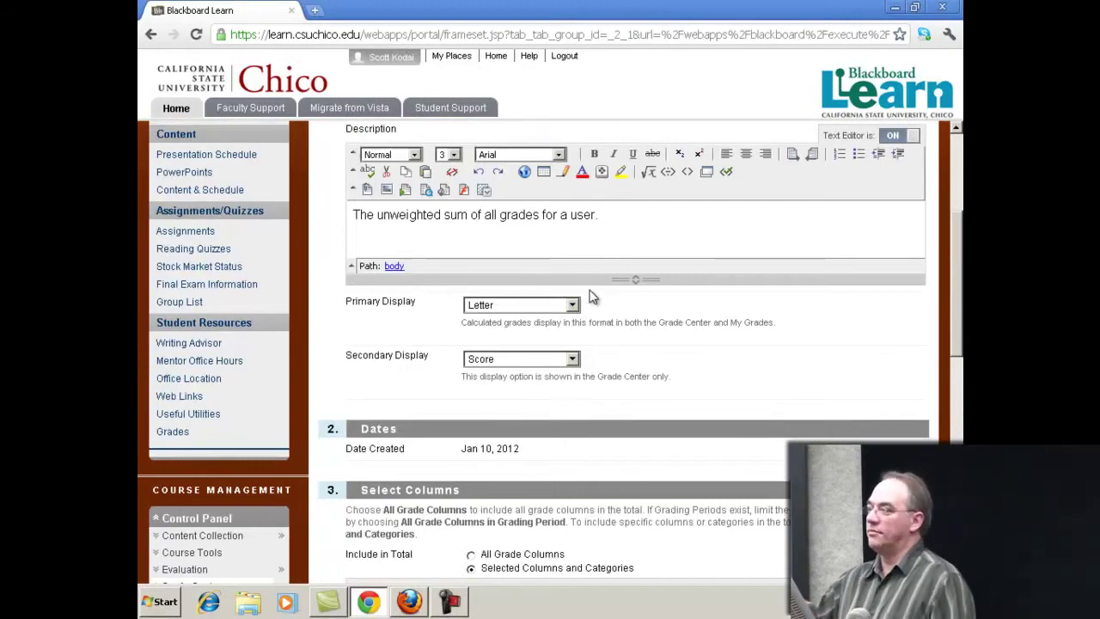
click(573, 361)
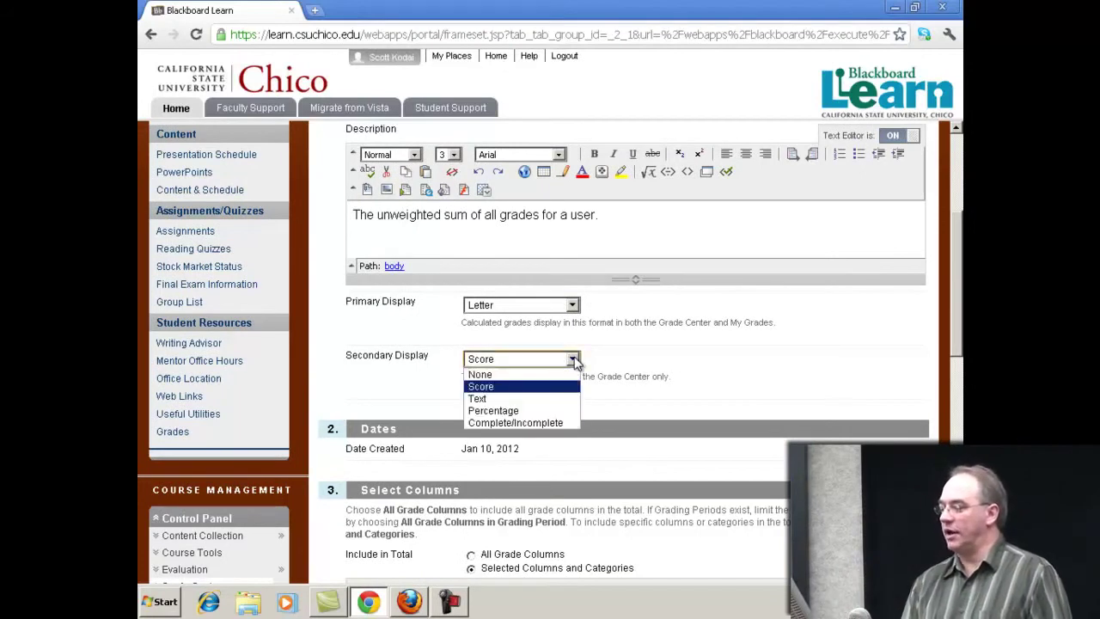
click(570, 412)
scroll(739, 402, down, 8)
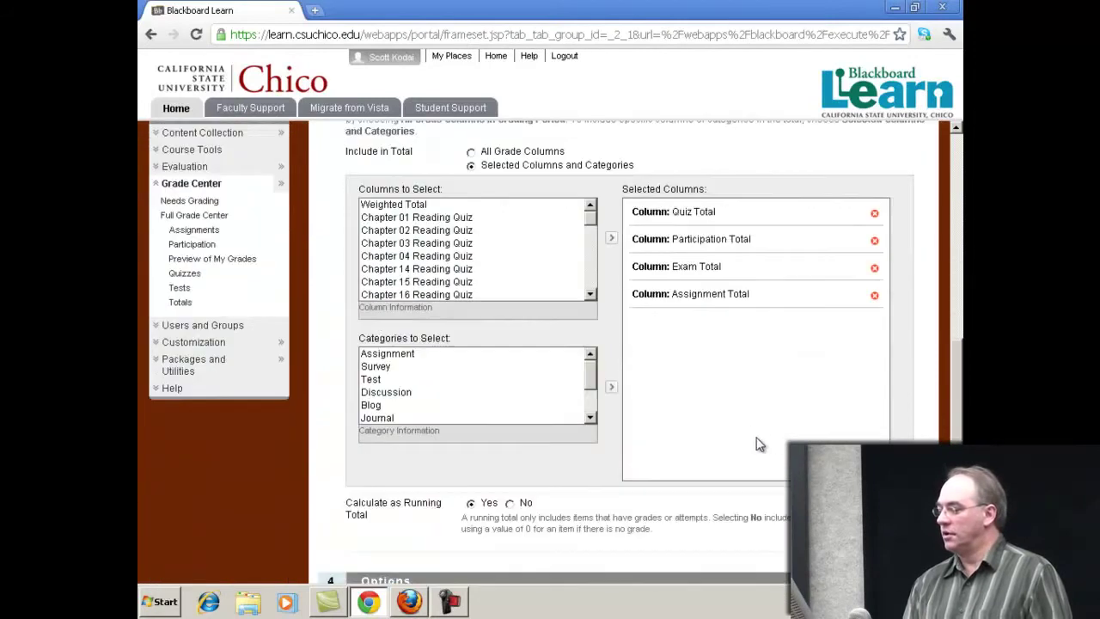
click(894, 550)
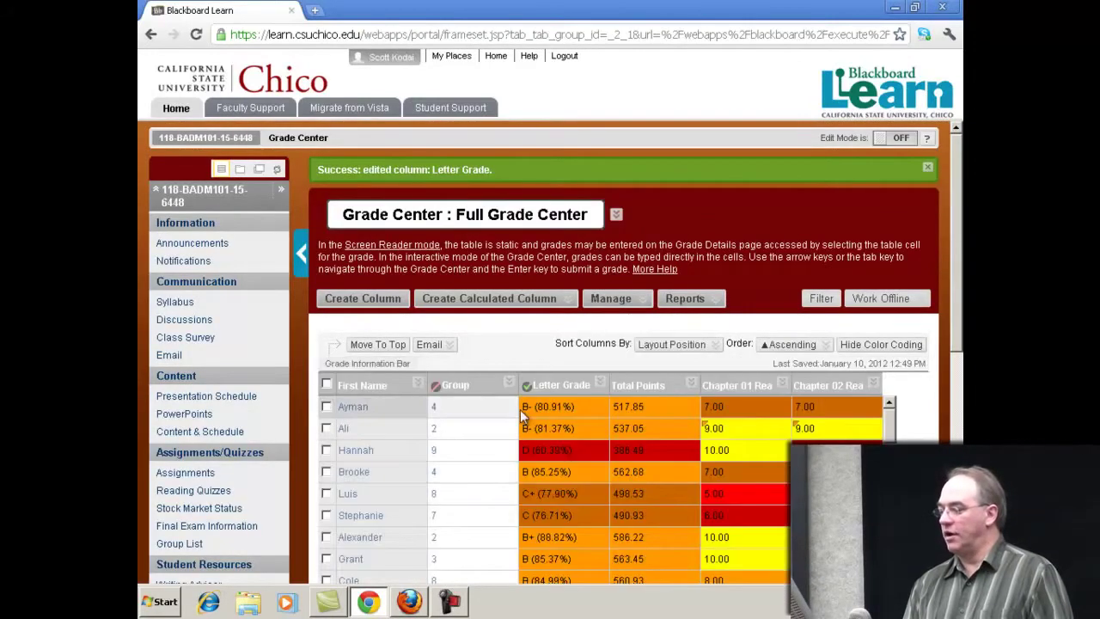
- Switch the Grade Center to the Totals smart view
scroll(560, 517, down, 1)
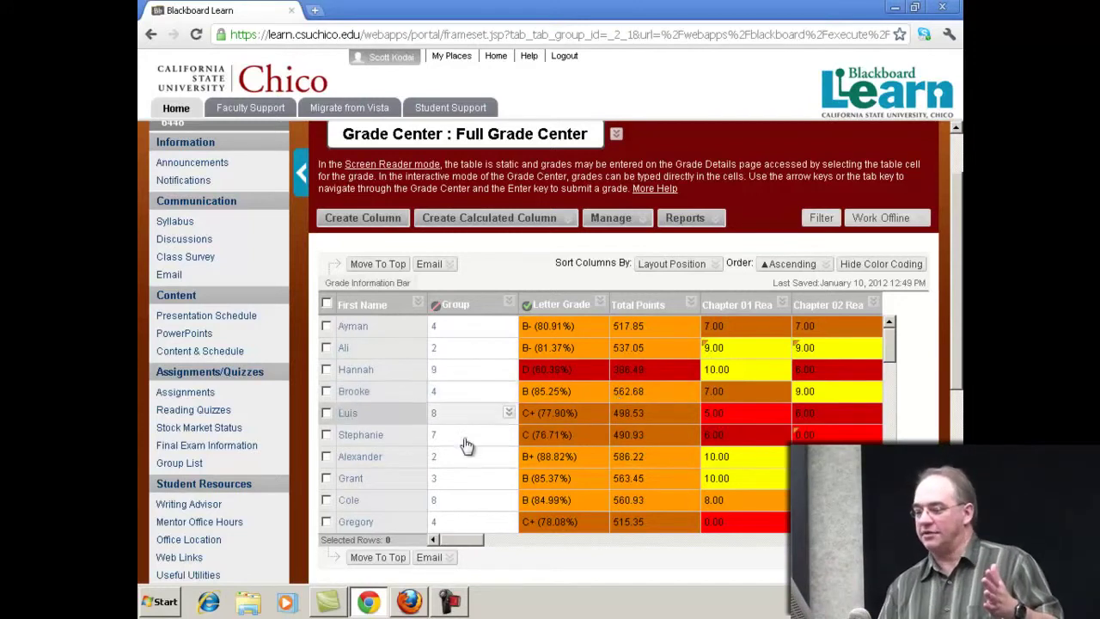
scroll(430, 470, down, 5)
click(179, 486)
scroll(674, 384, down, 2)
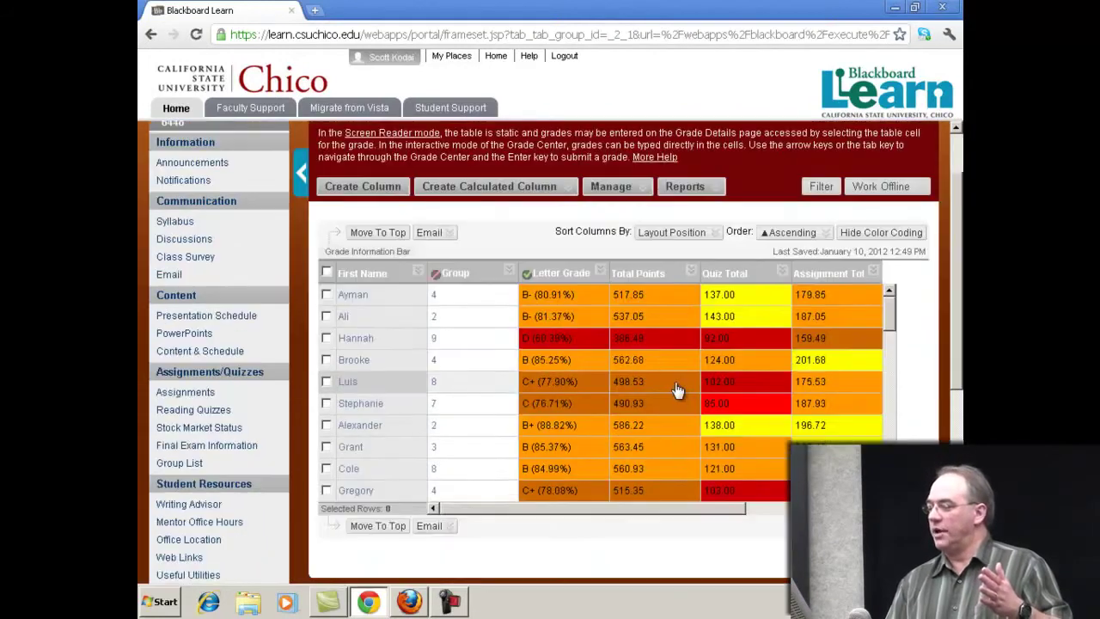
- Open the Quiz Total column's information for editing and examine its display, drop-grades, running total and student visibility settings
drag(653, 510, 768, 515)
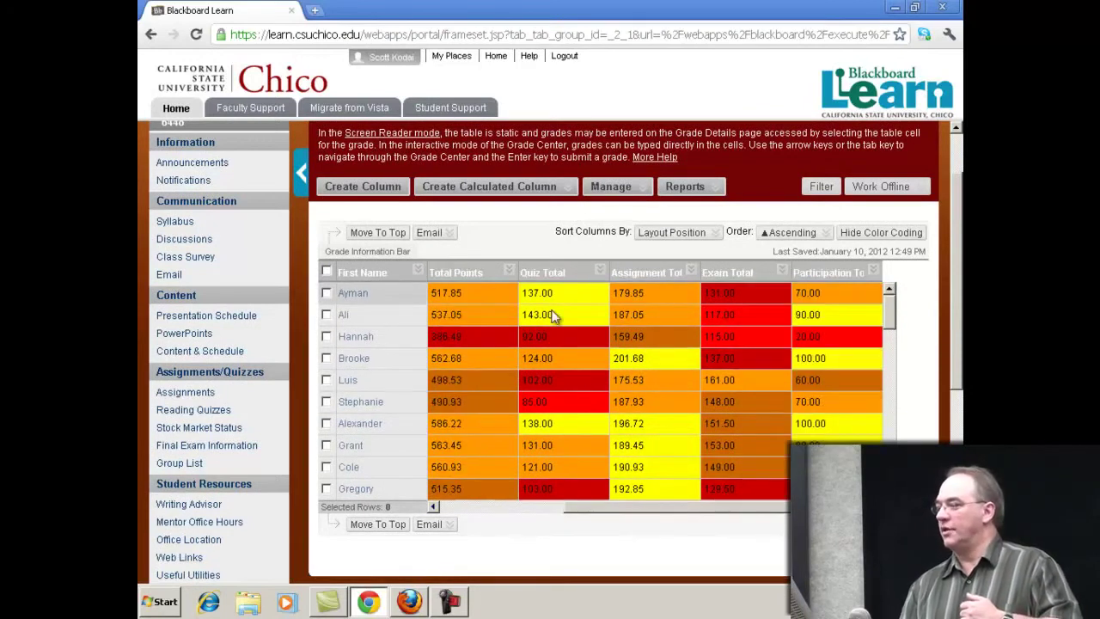
click(599, 272)
click(678, 326)
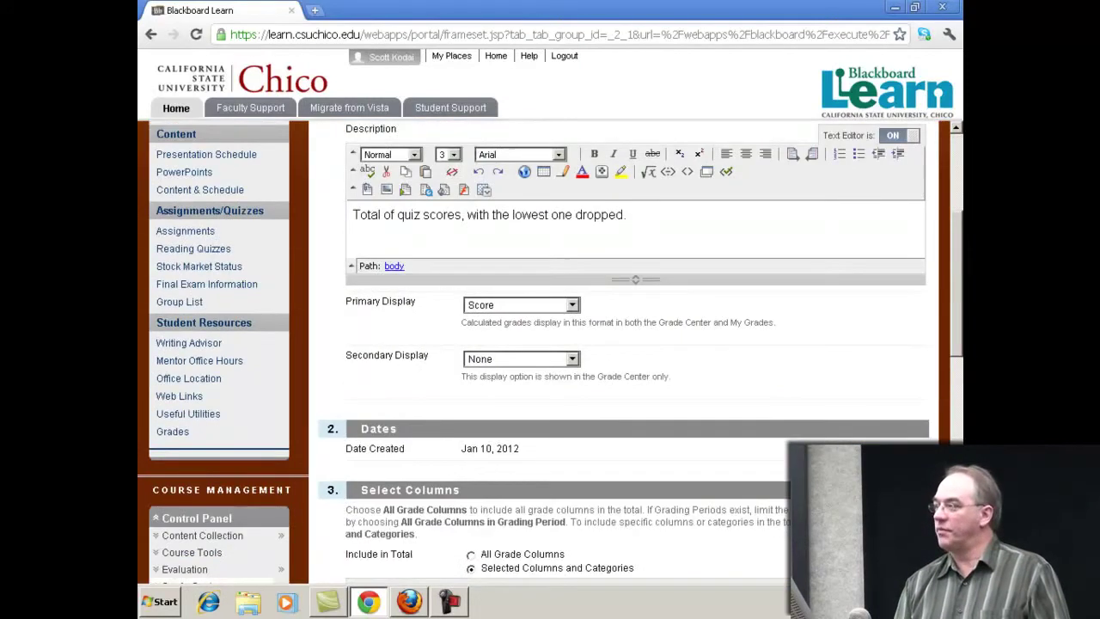
scroll(635, 369, down, 3)
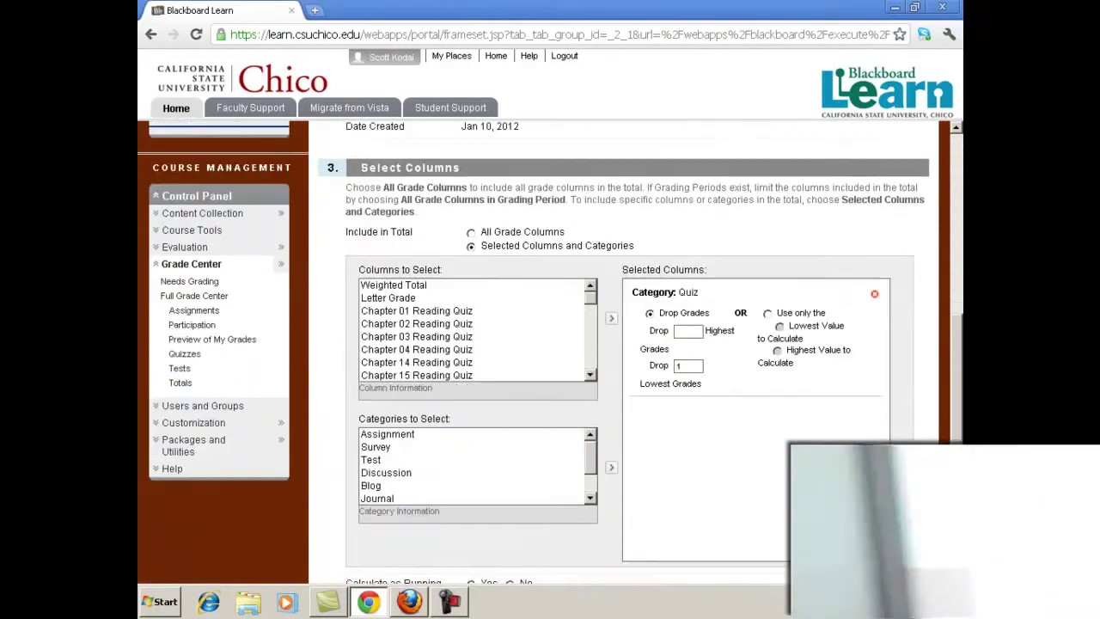
scroll(636, 369, down, 2)
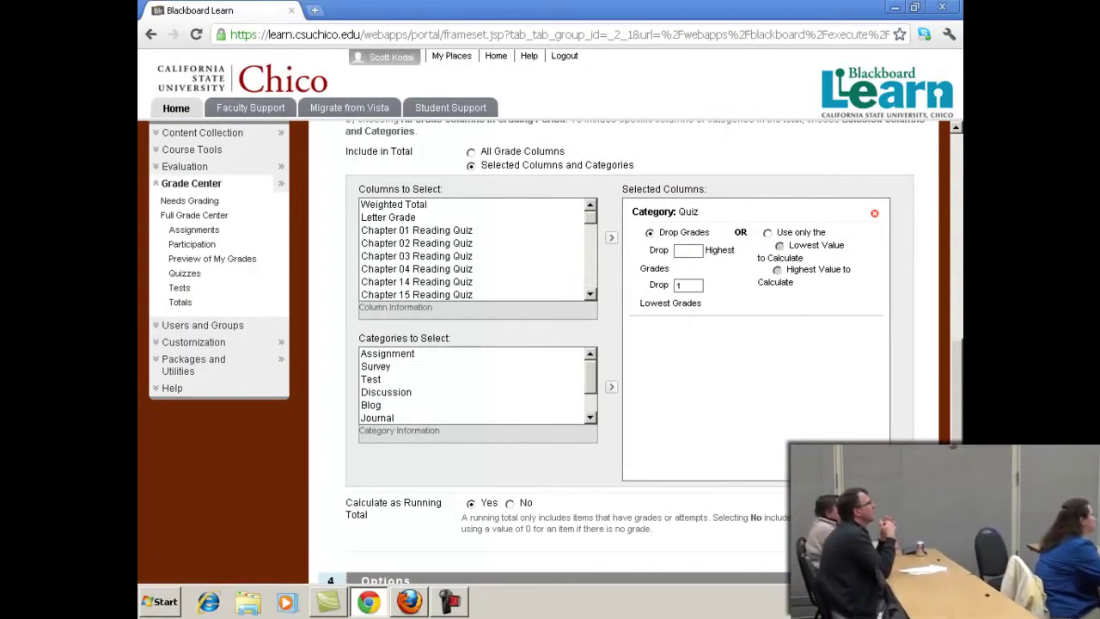
scroll(563, 361, up, 8)
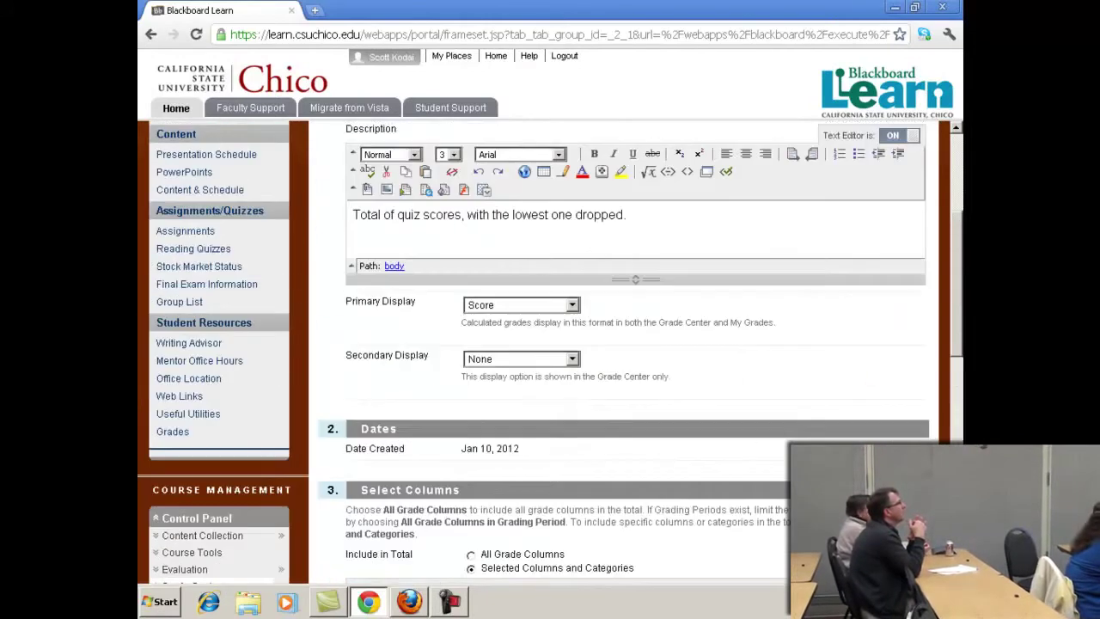
scroll(742, 402, down, 6)
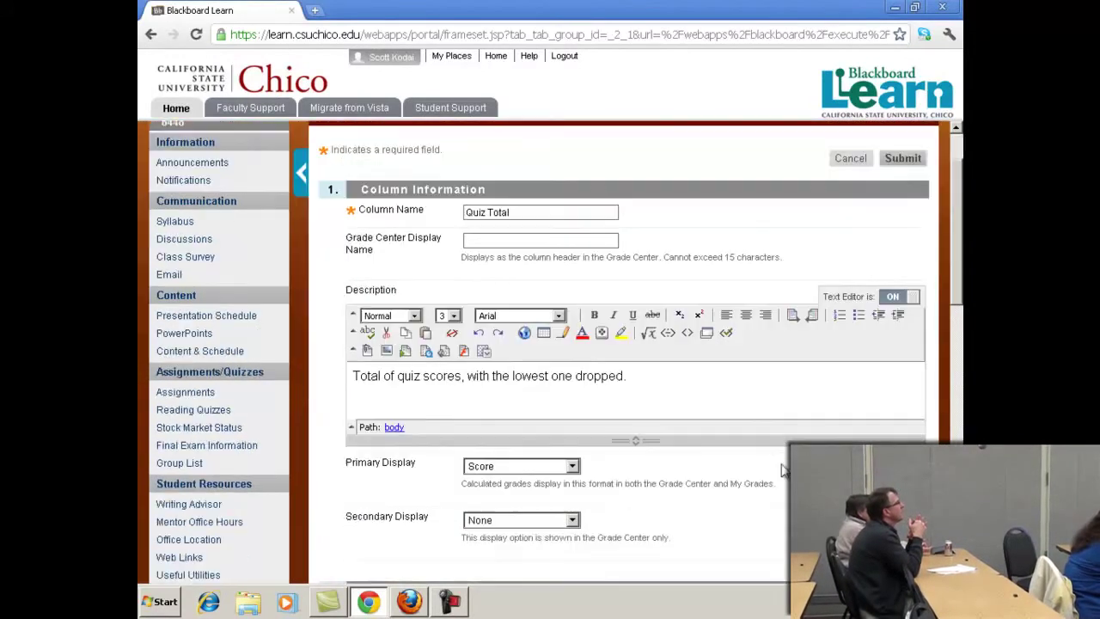
scroll(505, 434, down, 2)
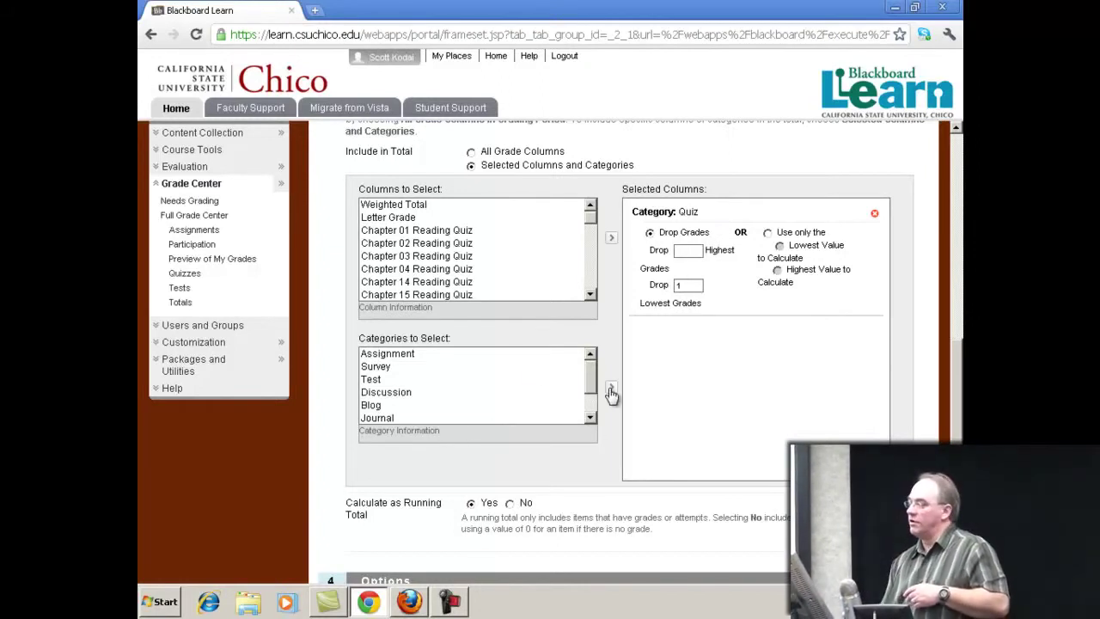
click(693, 284)
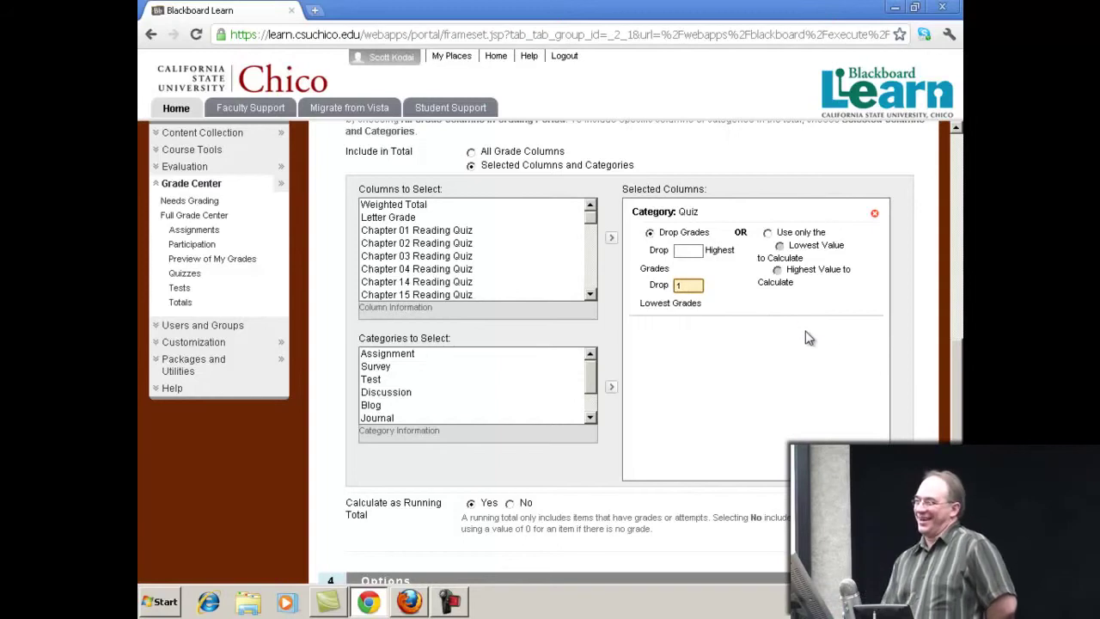
scroll(794, 346, down, 2)
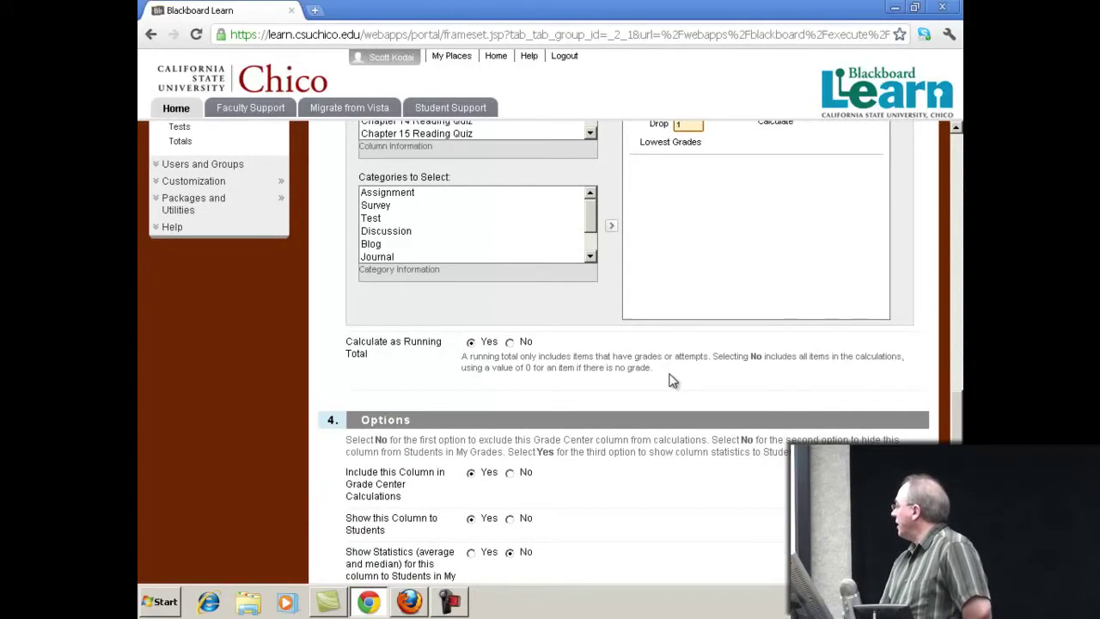
scroll(672, 382, down, 2)
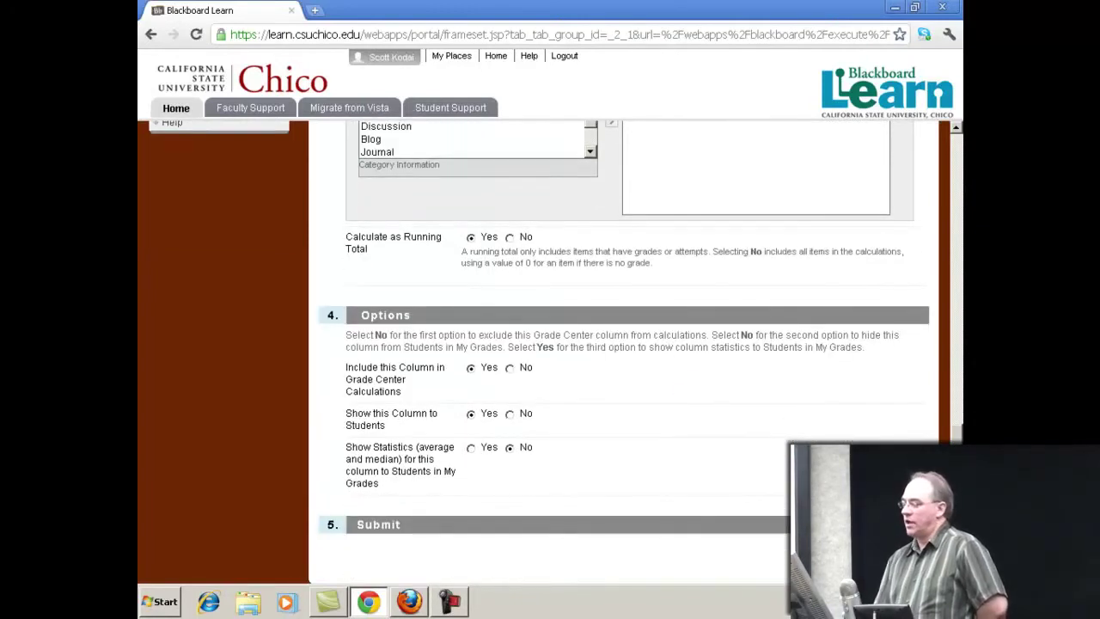
- Close the Quiz Total settings, and examine which columns the Letter Grade column's calculation includes and its student visibility options
click(885, 554)
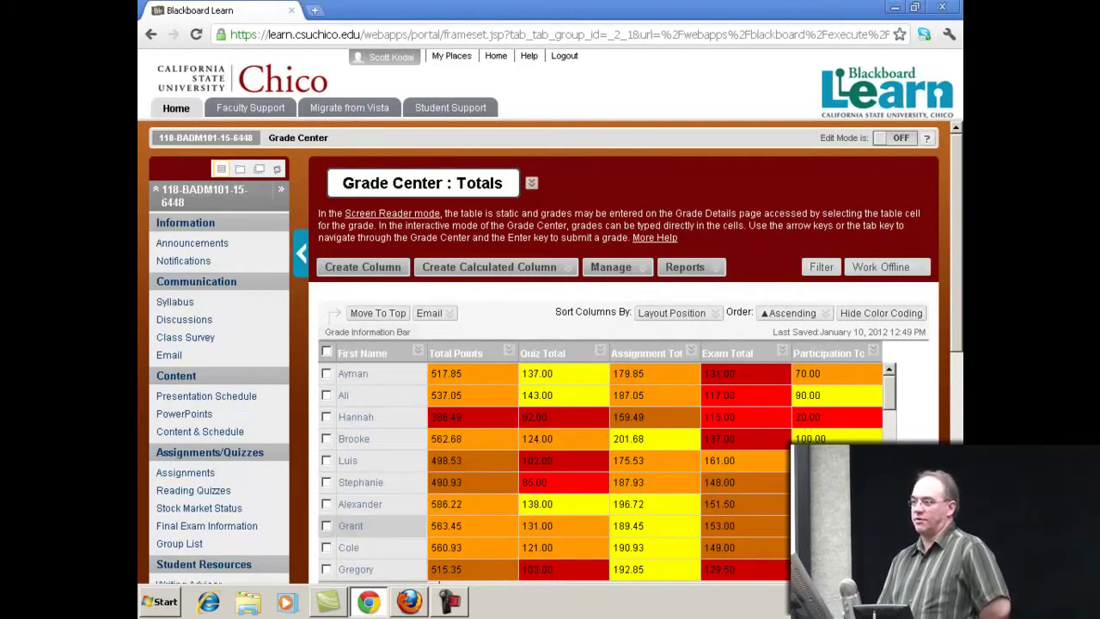
scroll(386, 550, down, 1)
drag(761, 514, 525, 513)
click(598, 272)
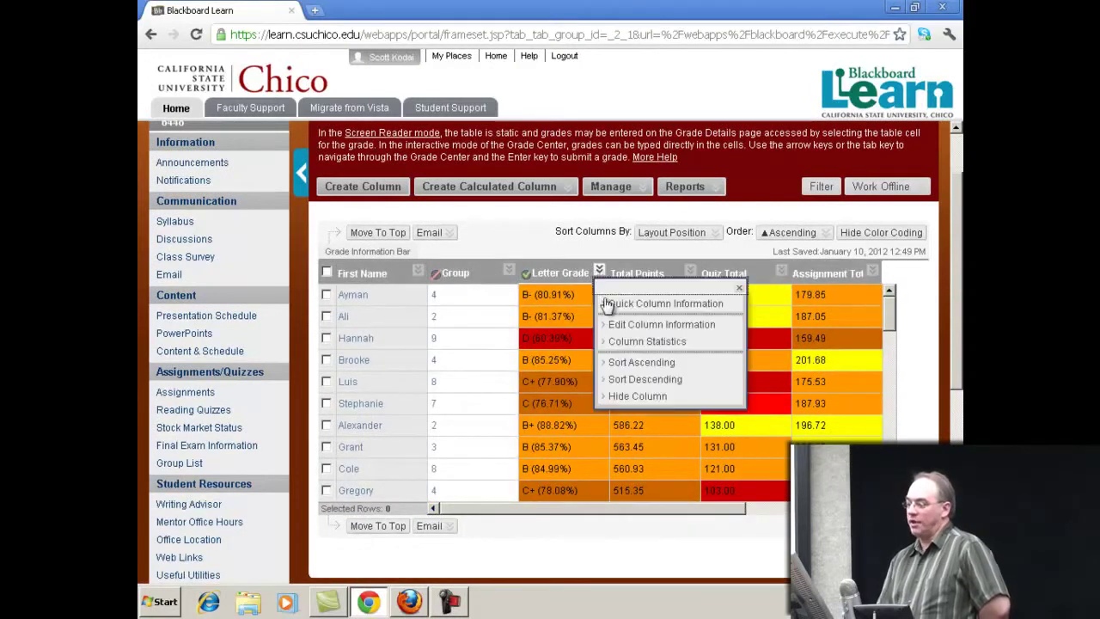
click(649, 325)
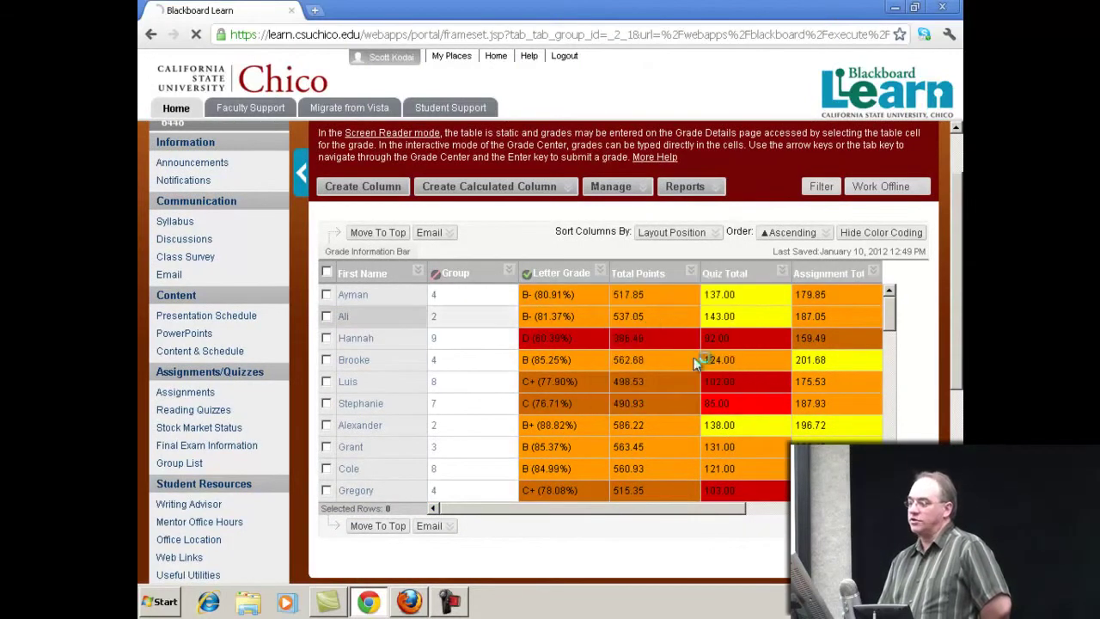
scroll(374, 342, down, 10)
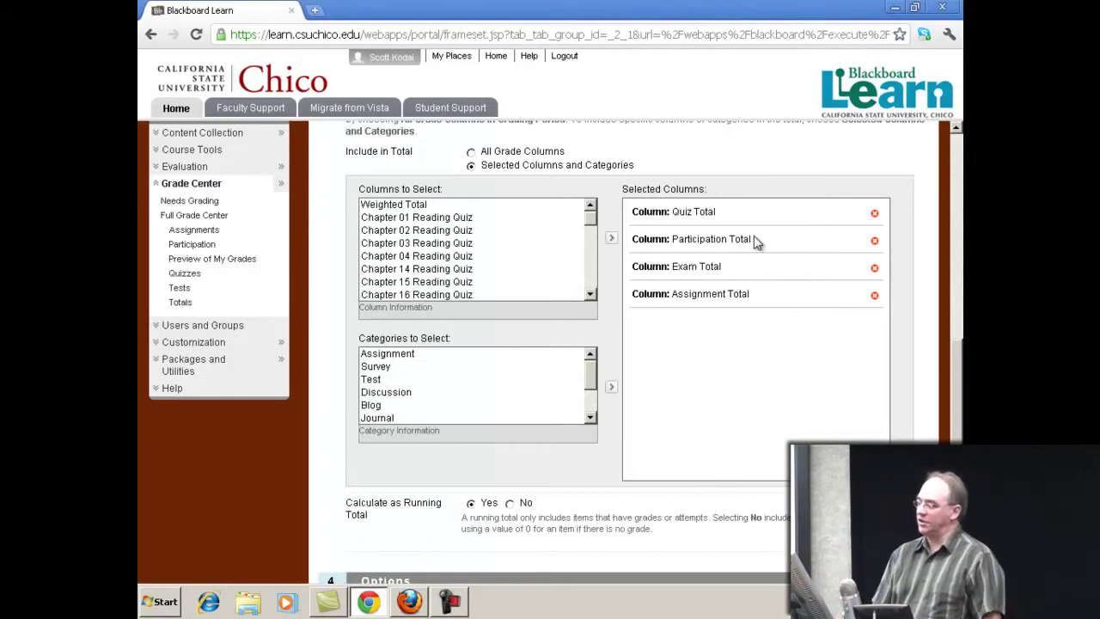
scroll(815, 346, down, 5)
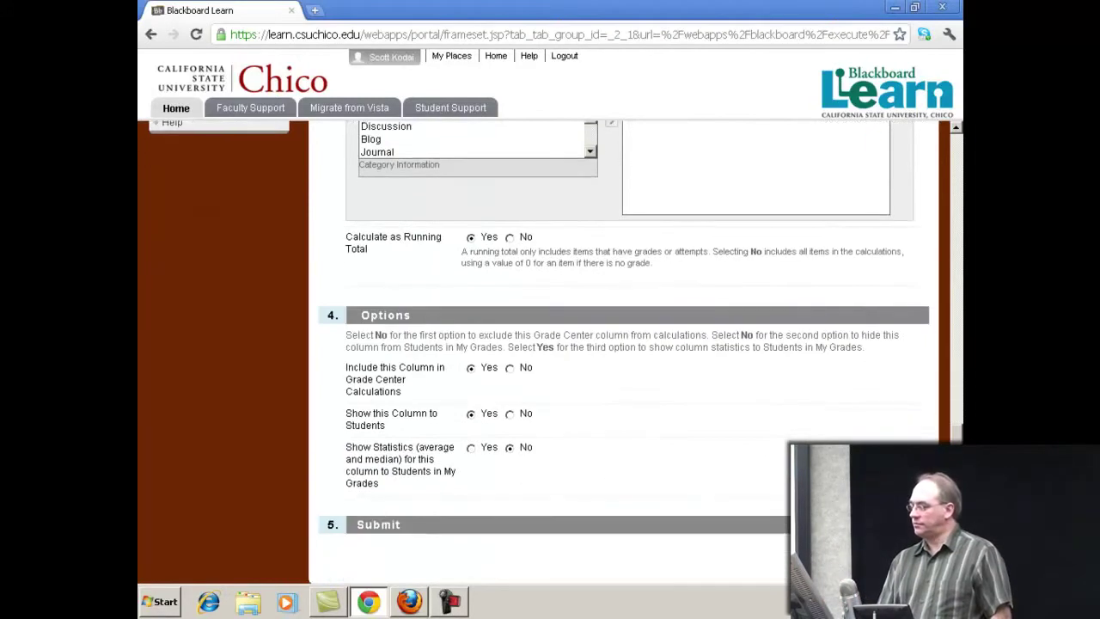
click(894, 554)
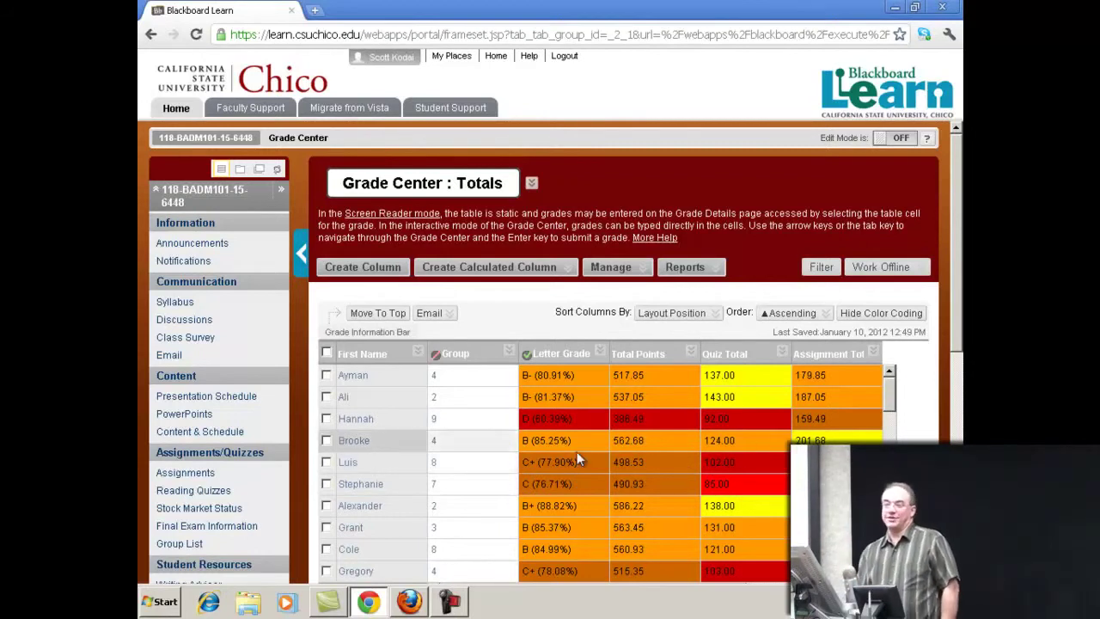
- View the Group column's quick column information, including its display type and whether it is included in calculations
click(511, 353)
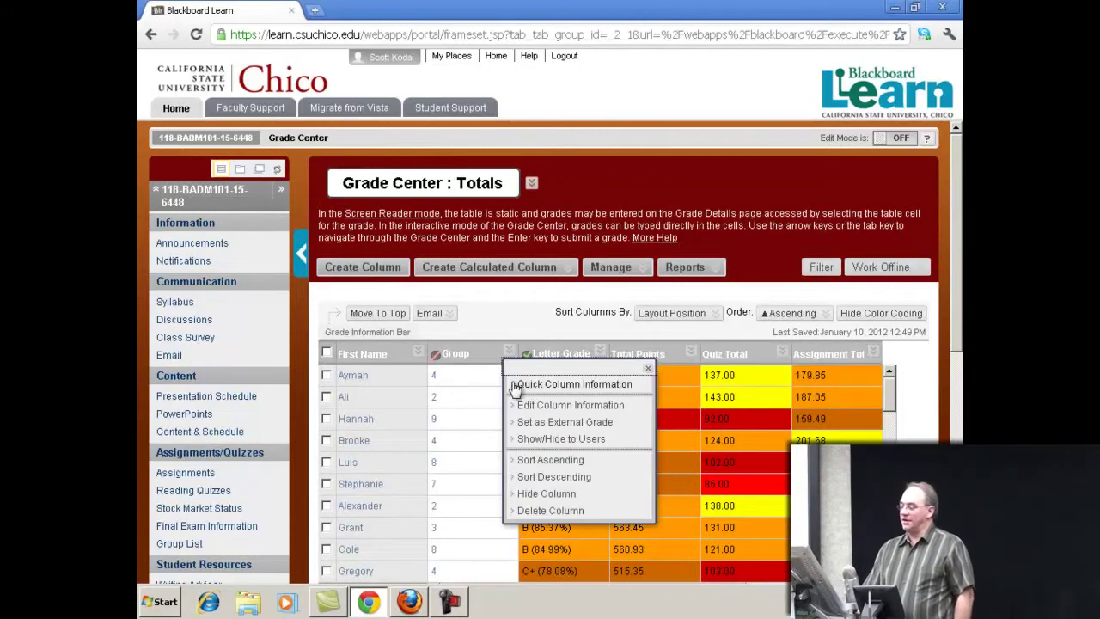
click(551, 385)
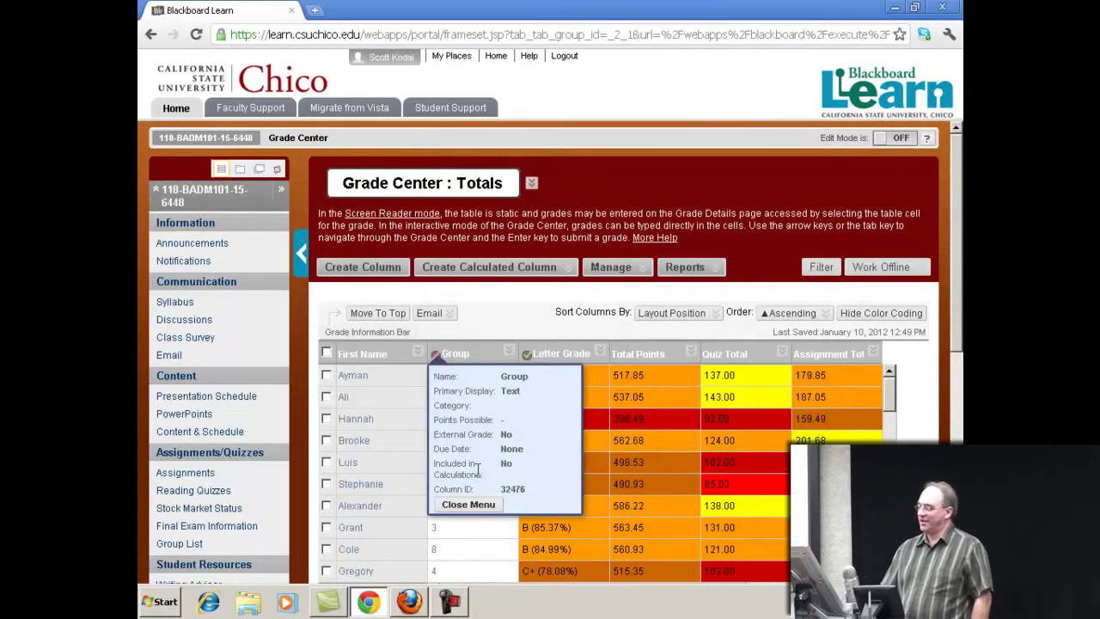
click(483, 506)
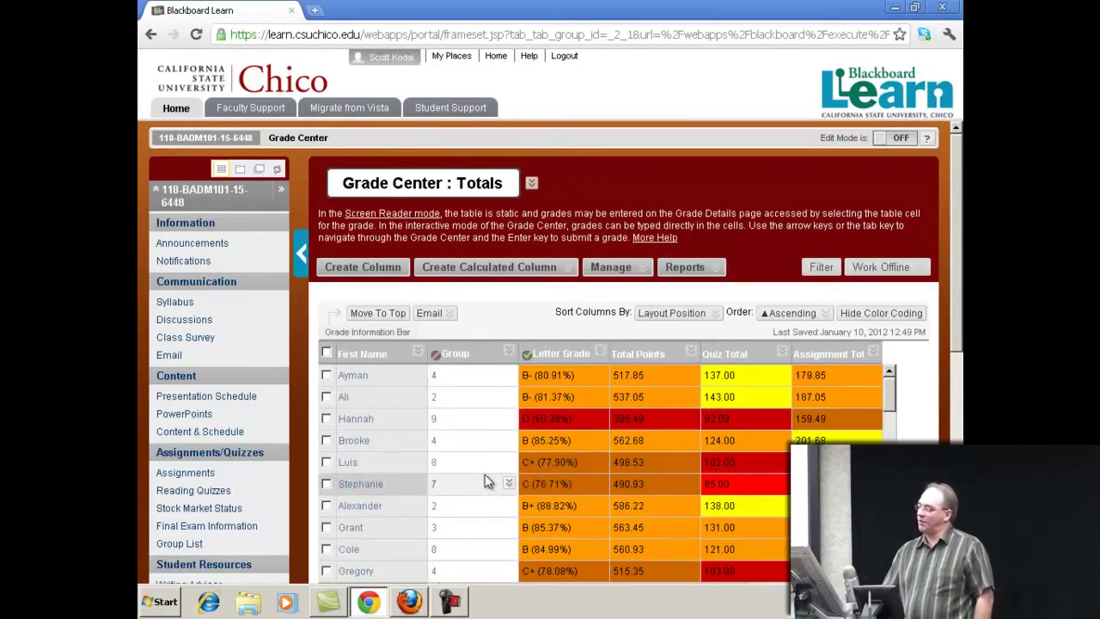
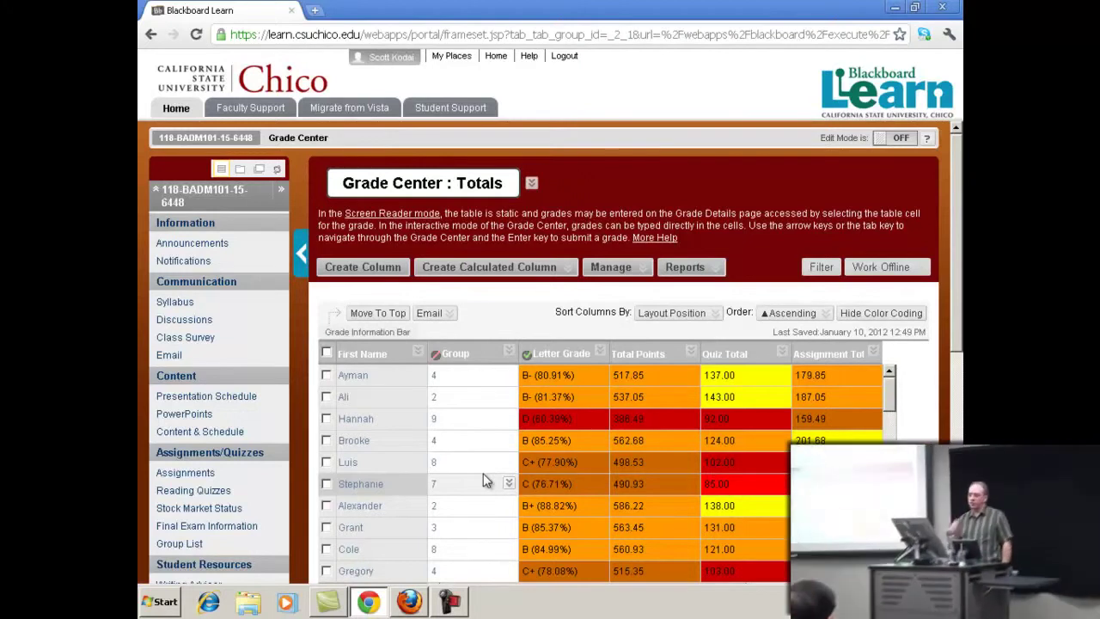
- Review the remaining total columns, and switch the Grade Center to the Assignments smart view
scroll(570, 462, down, 3)
scroll(598, 400, up, 1)
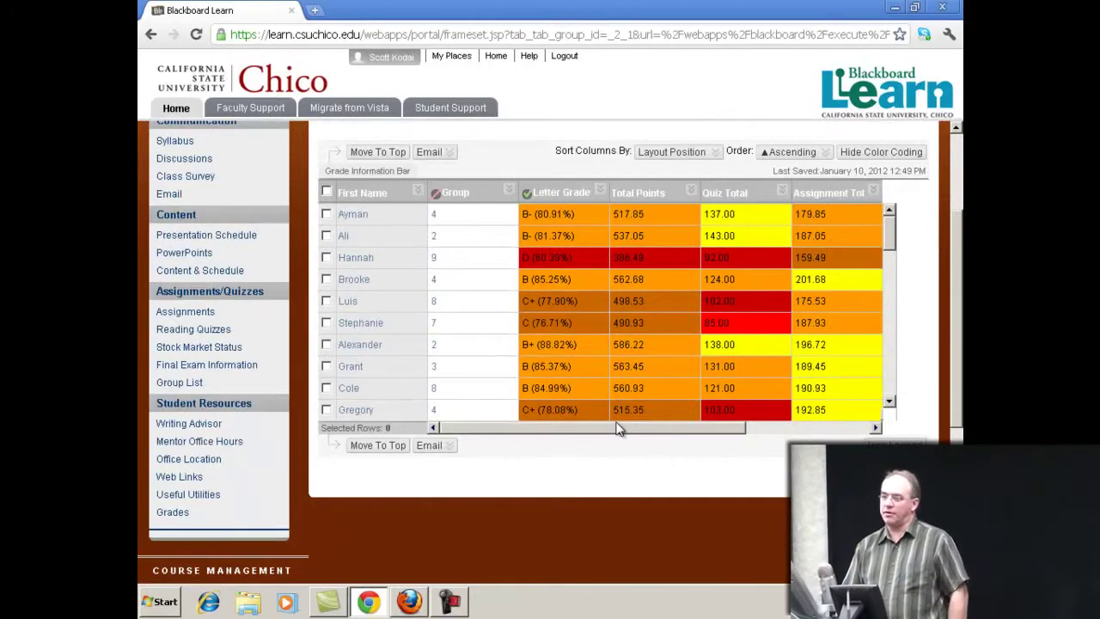
drag(619, 432, 748, 440)
scroll(442, 511, down, 3)
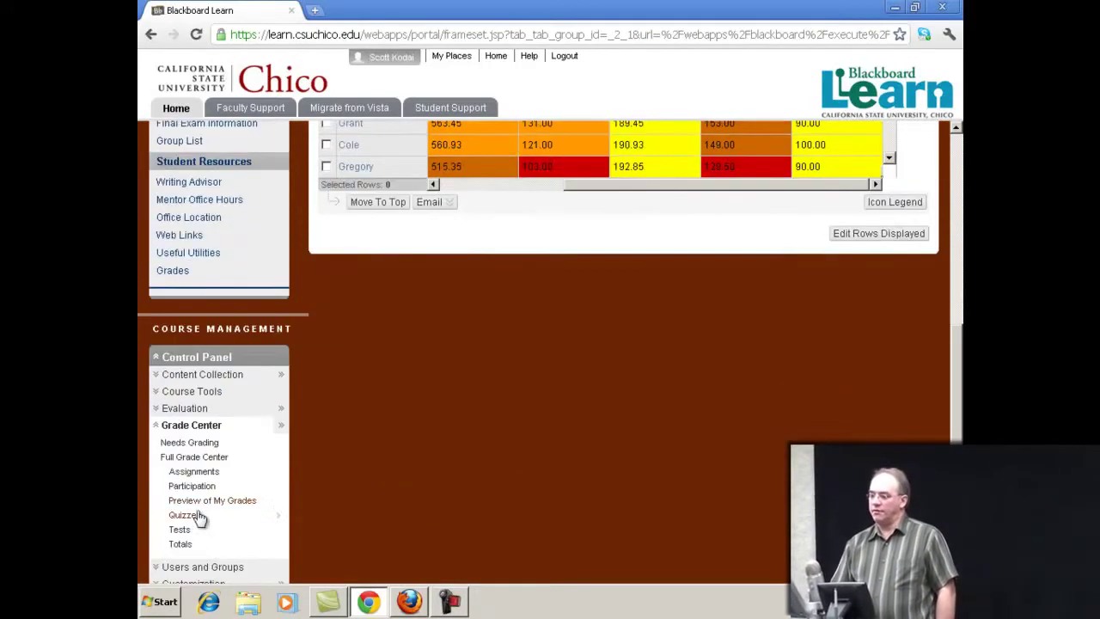
click(194, 471)
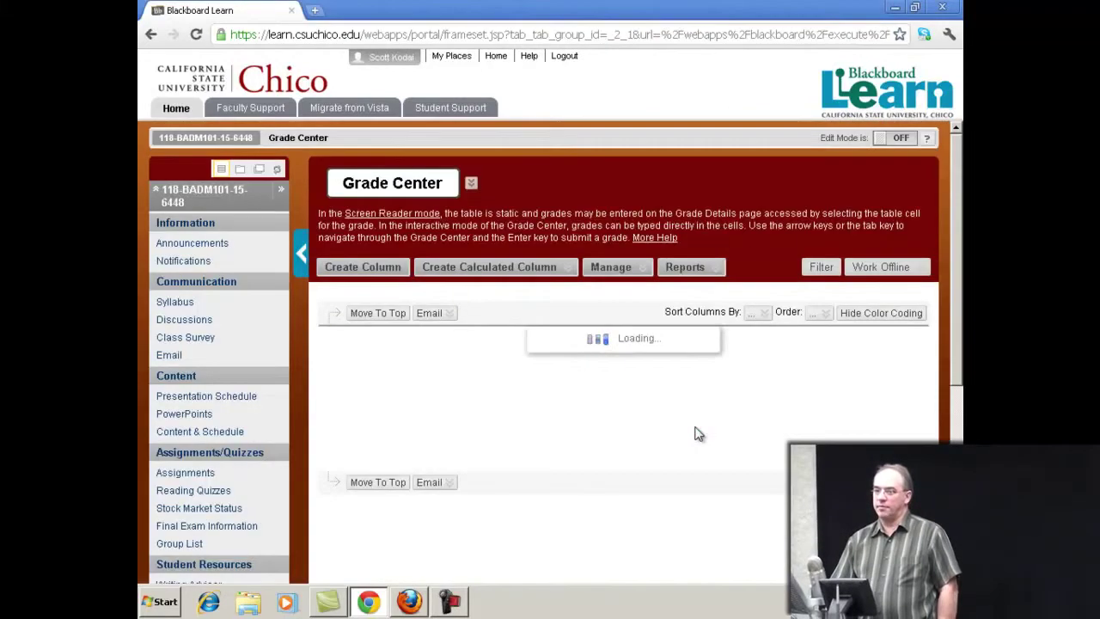
scroll(650, 389, down, 2)
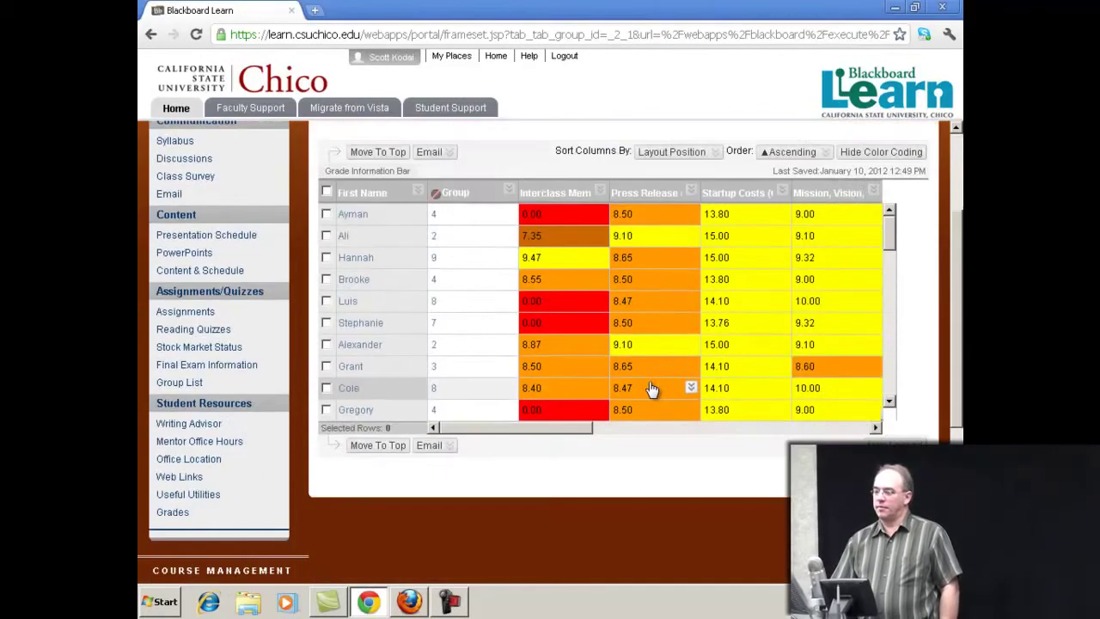
scroll(651, 388, up, 2)
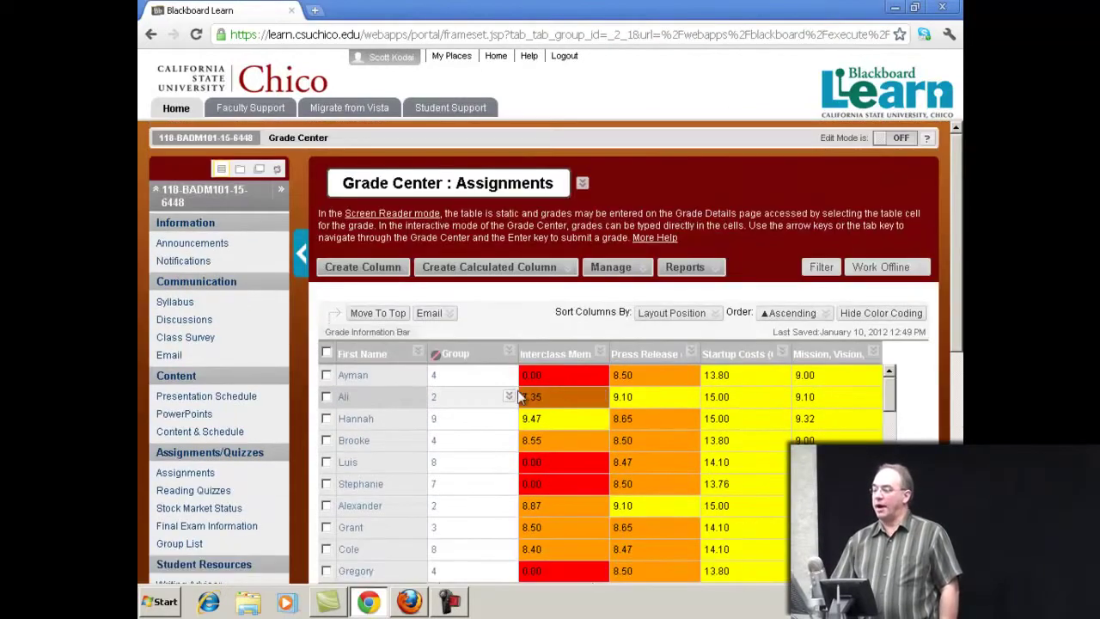
- Open the custom Group 2 smart view from the list of smart views
click(627, 274)
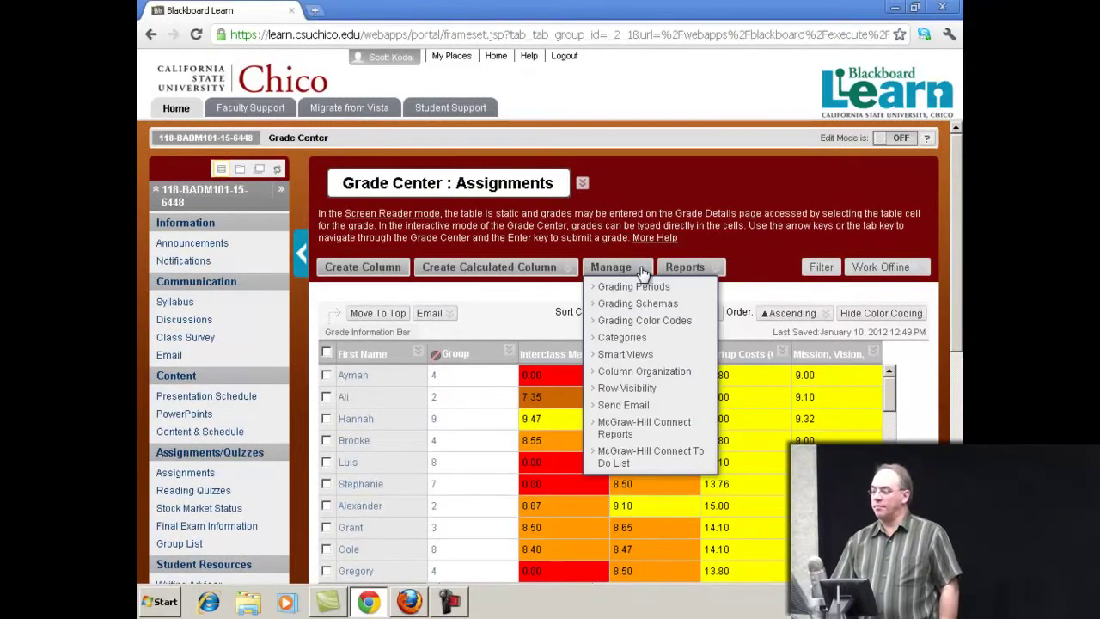
click(645, 355)
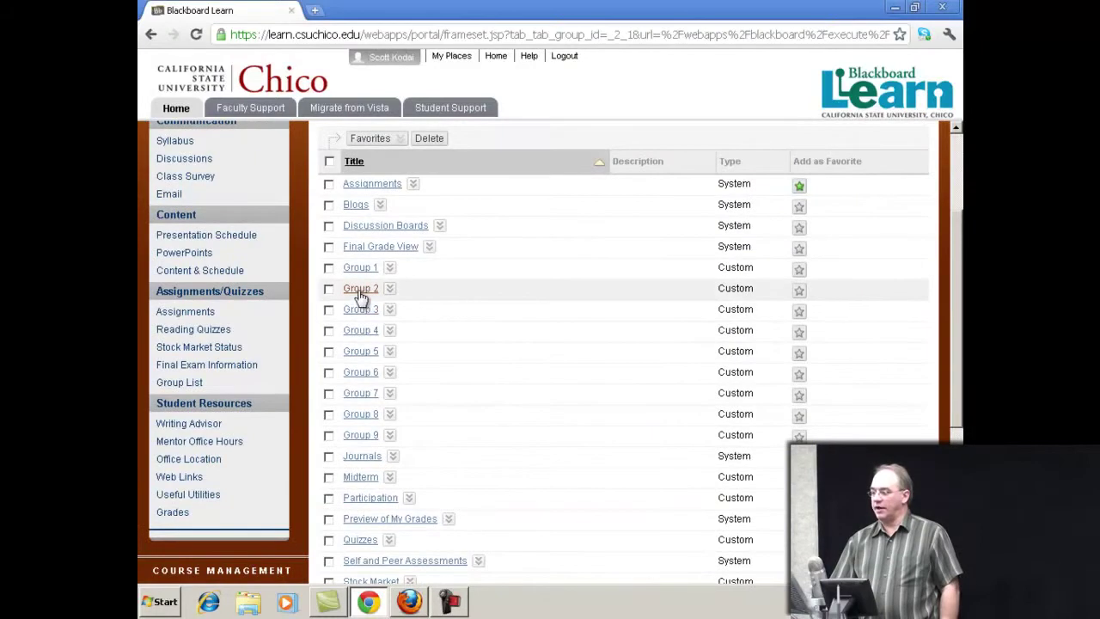
click(352, 284)
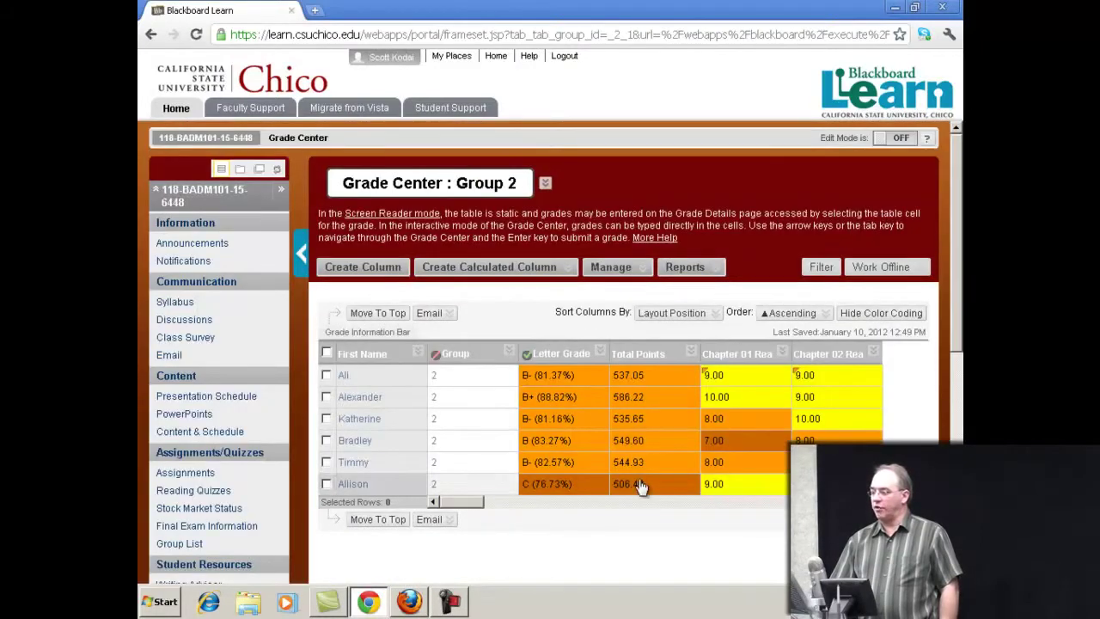
- Inspect the Marketing Survey grade cells of several Group 2 members one after another
drag(478, 502, 739, 518)
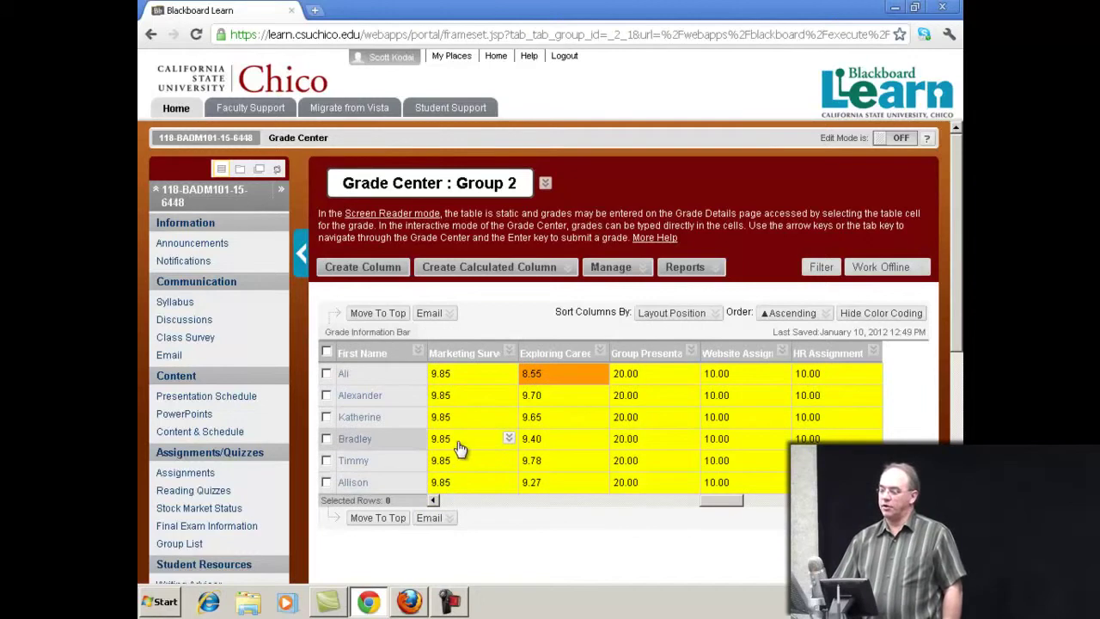
click(456, 441)
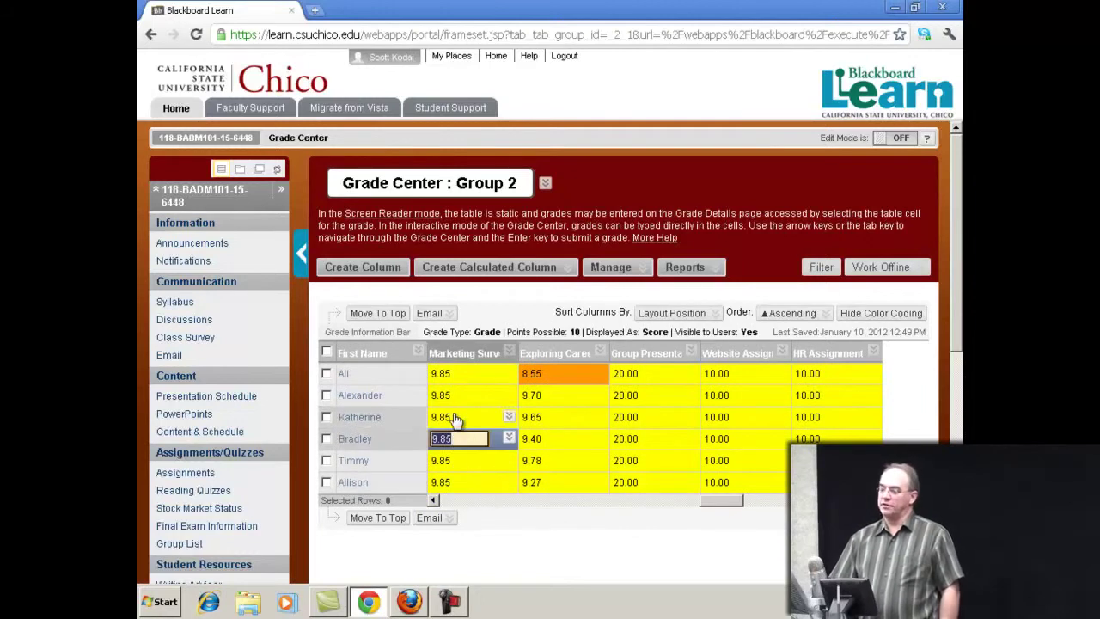
click(457, 418)
click(453, 398)
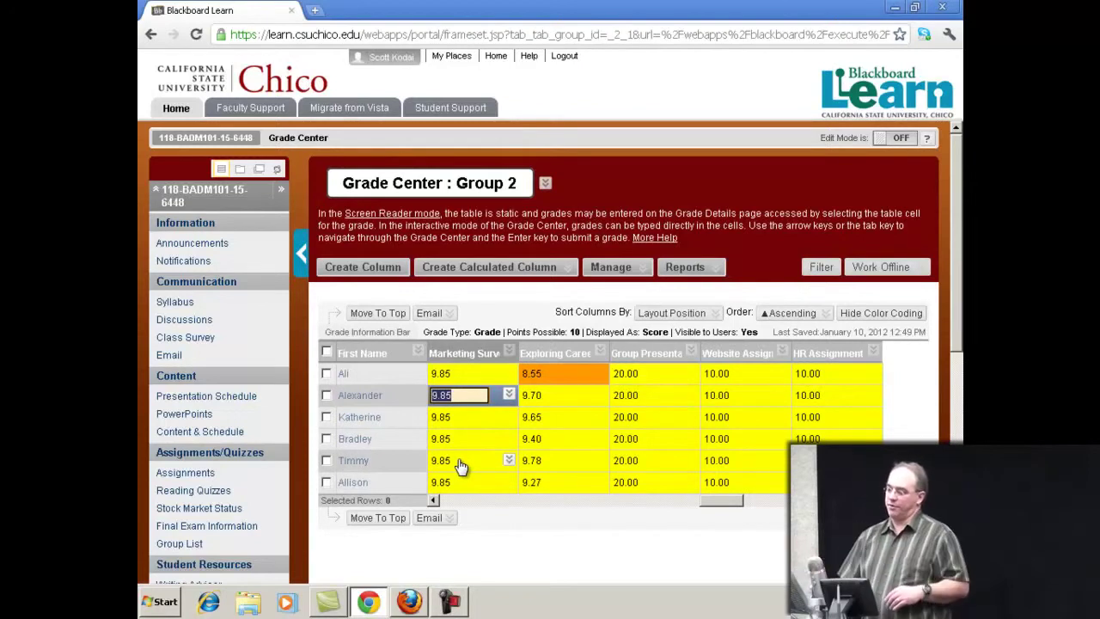
click(459, 483)
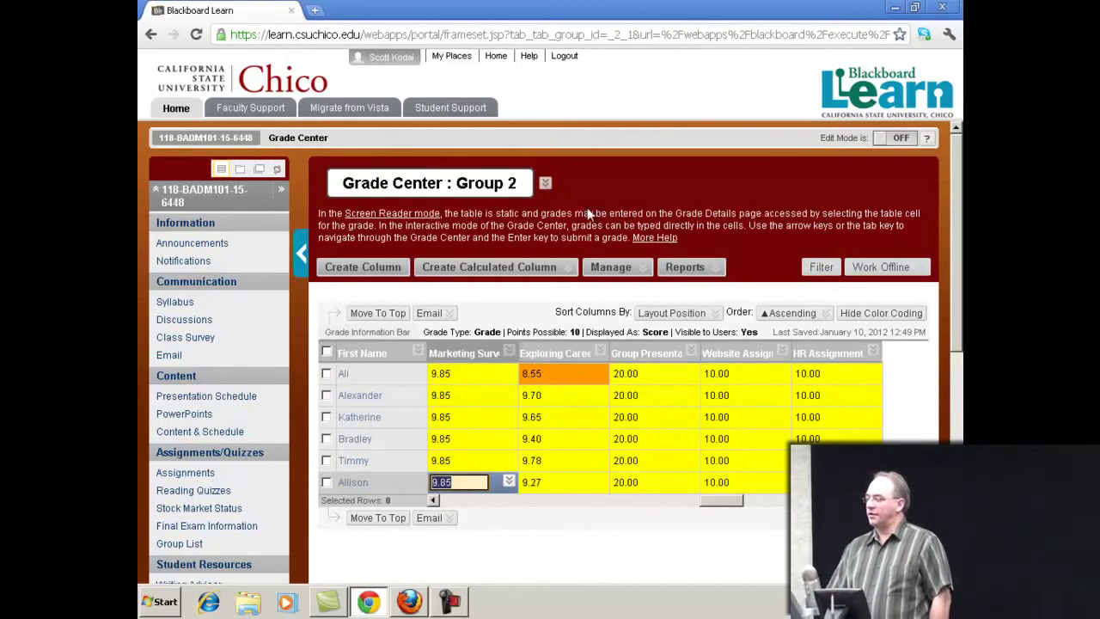
- Log out of the instructor account and log in as the demo student with the account's username and password
click(556, 107)
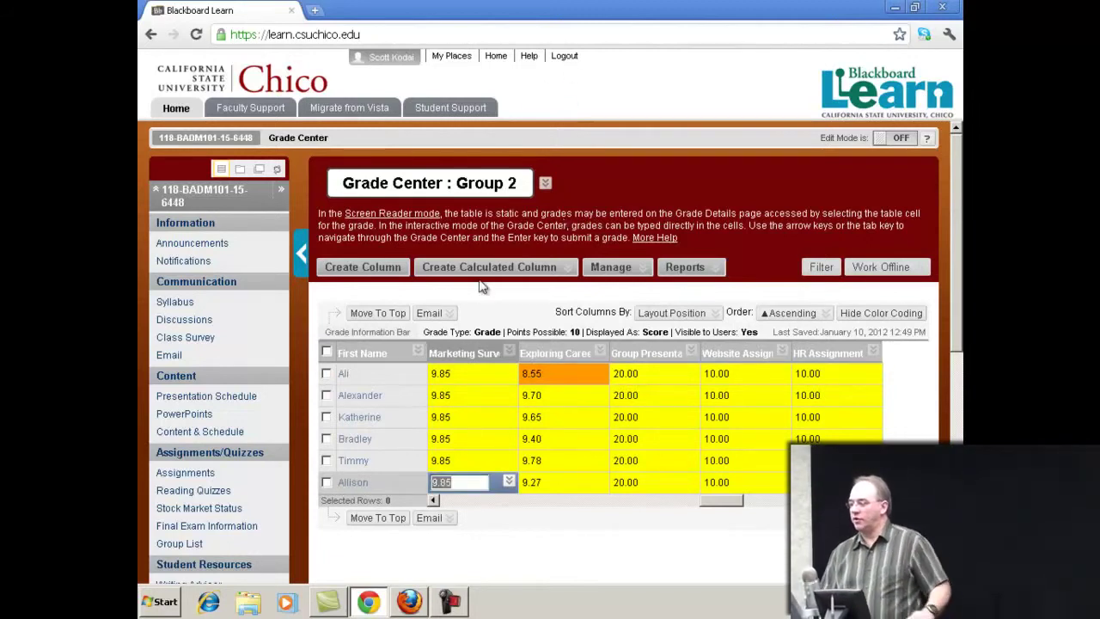
click(445, 248)
text(skodai-demo)
key(Tab)
text(••••••)
key(Return)
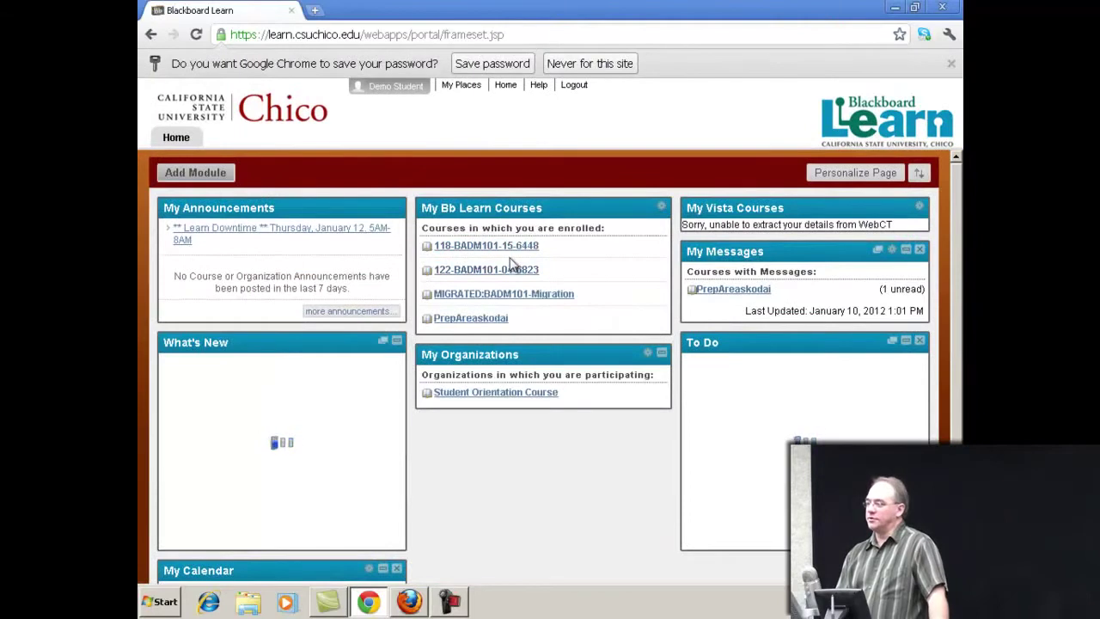
- Open the student's My Grades page in the 118-BADM101-15-6448 course
click(513, 247)
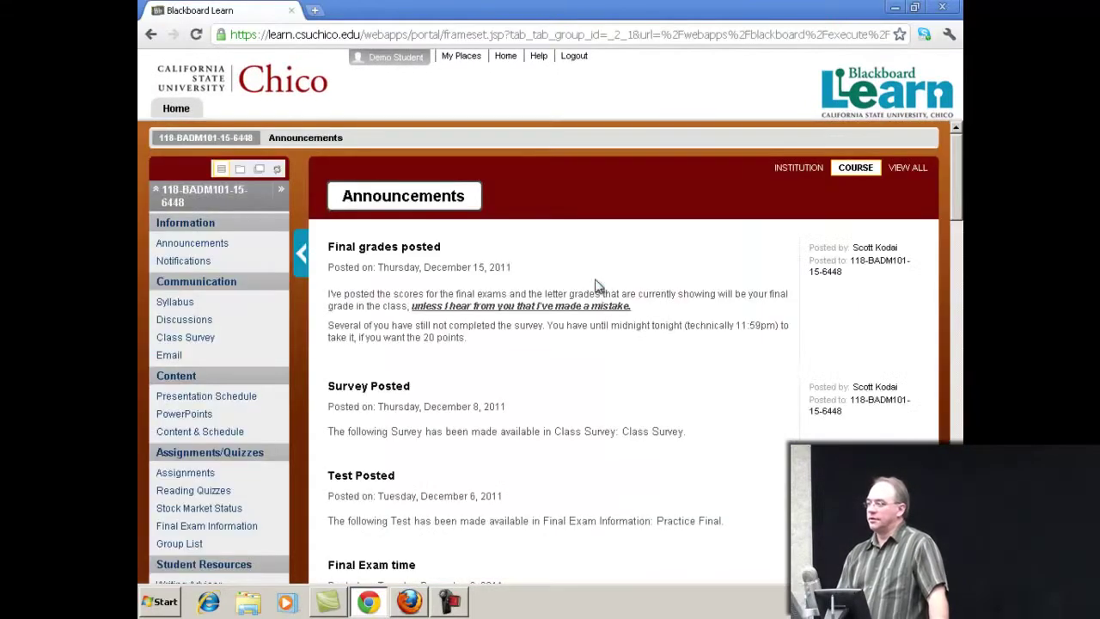
scroll(327, 344, down, 3)
click(172, 433)
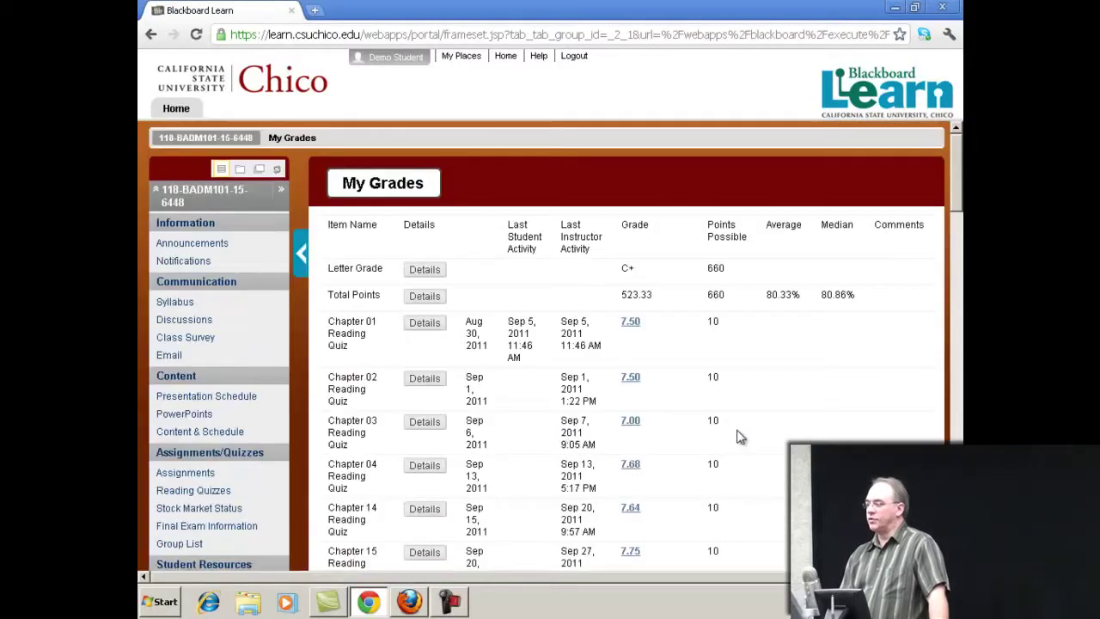
- Examine the grades, points possible, averages, medians and comments shown to the student, from the totals through the participation items
scroll(739, 430, down, 1)
scroll(842, 435, down, 1)
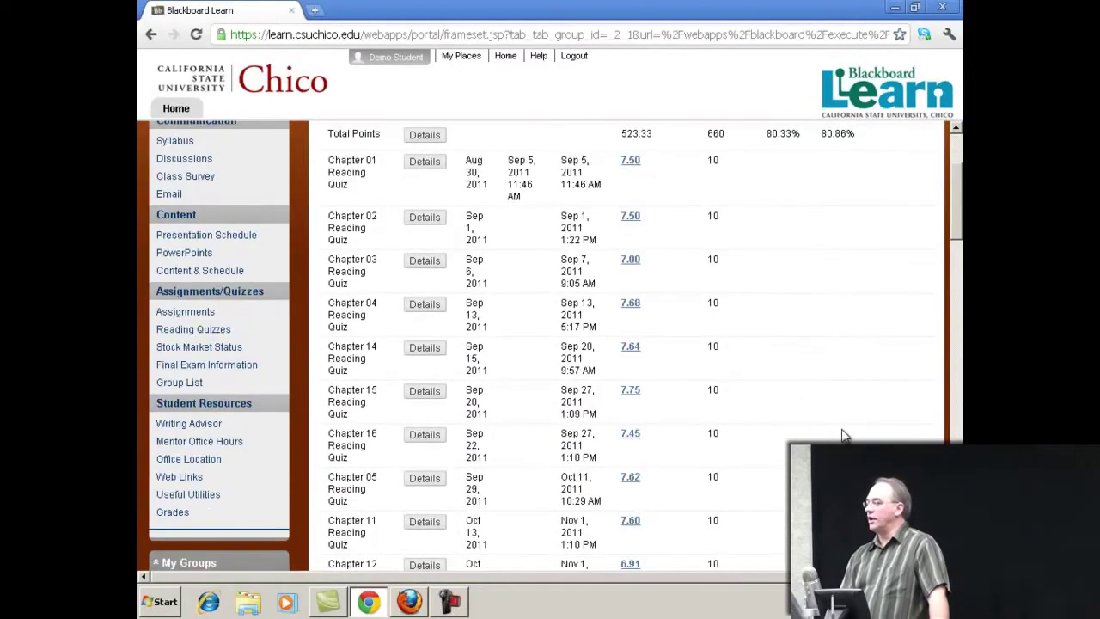
scroll(842, 436, down, 5)
scroll(842, 436, up, 3)
scroll(842, 436, up, 4)
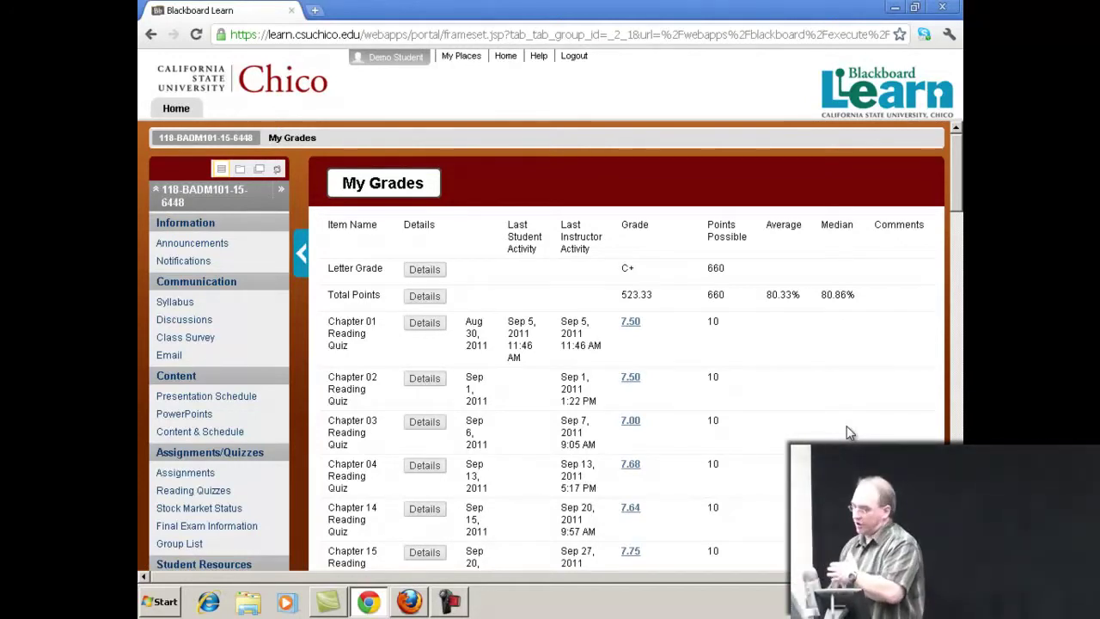
scroll(816, 383, down, 1)
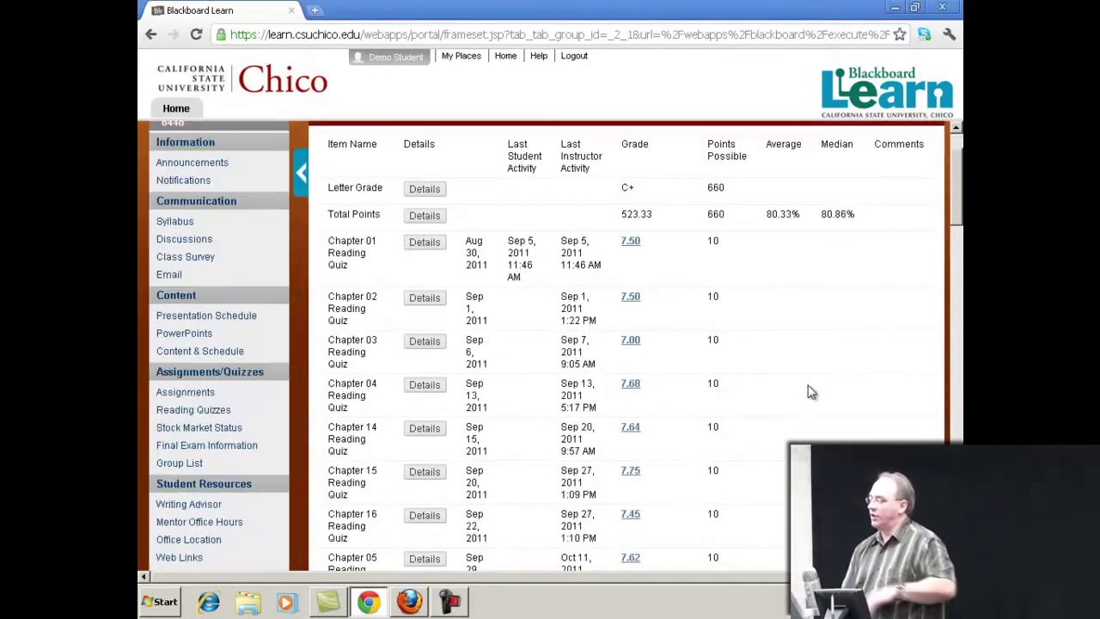
scroll(808, 369, down, 2)
scroll(807, 369, down, 6)
scroll(846, 384, down, 6)
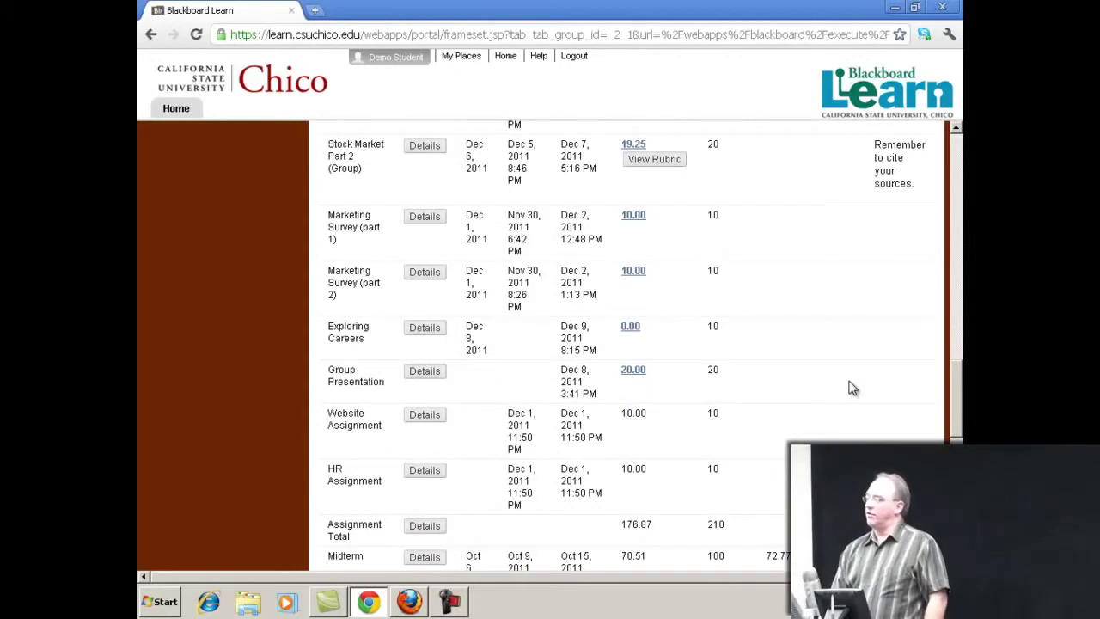
scroll(846, 399, down, 10)
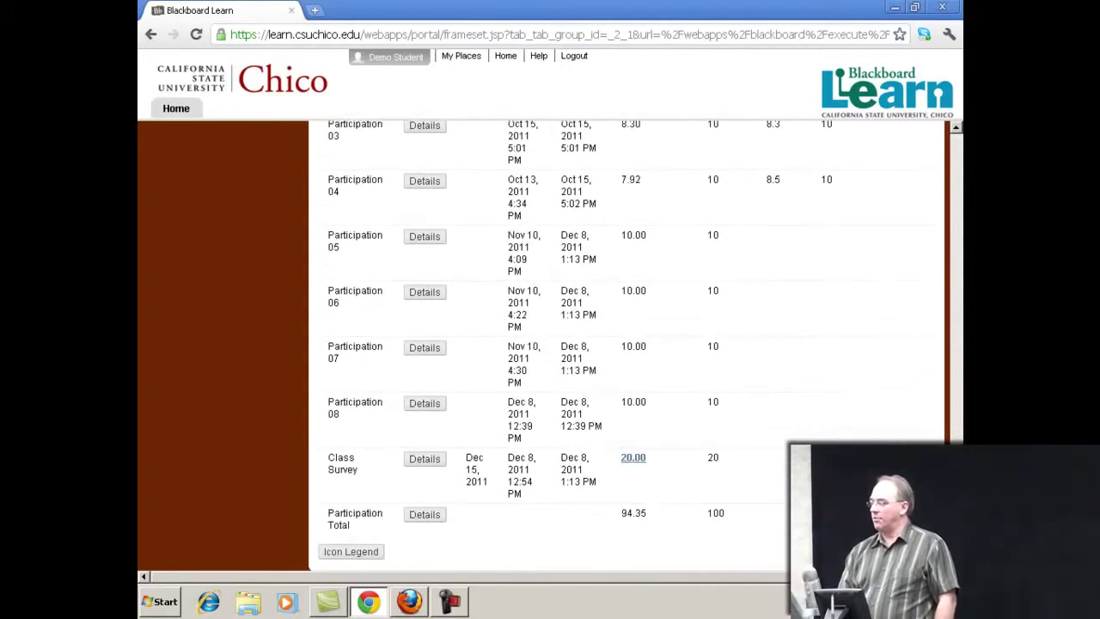
scroll(919, 439, up, 12)
scroll(918, 440, down, 3)
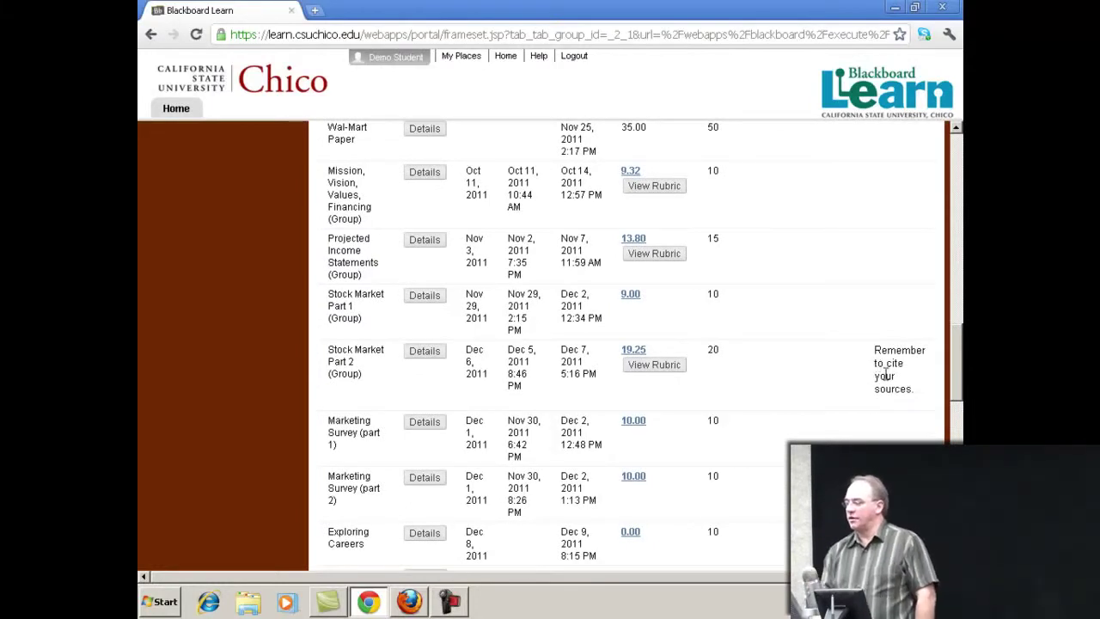
- Open the rubric for the Projected Income Statements (Group) assignment and examine its criteria and point levels
click(661, 260)
scroll(785, 405, down, 3)
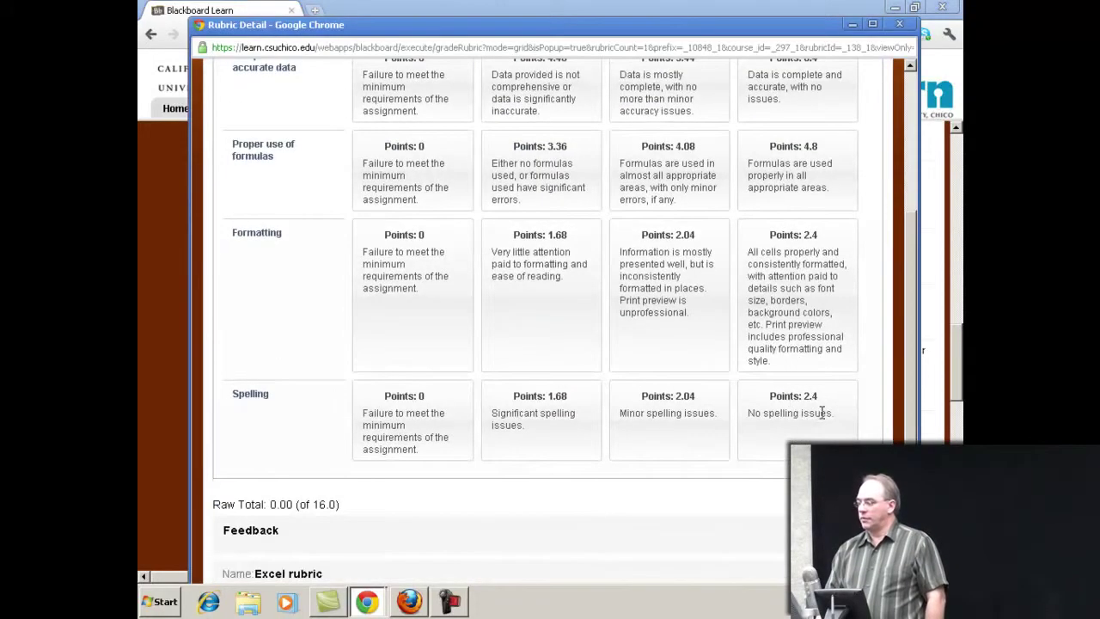
scroll(747, 442, up, 3)
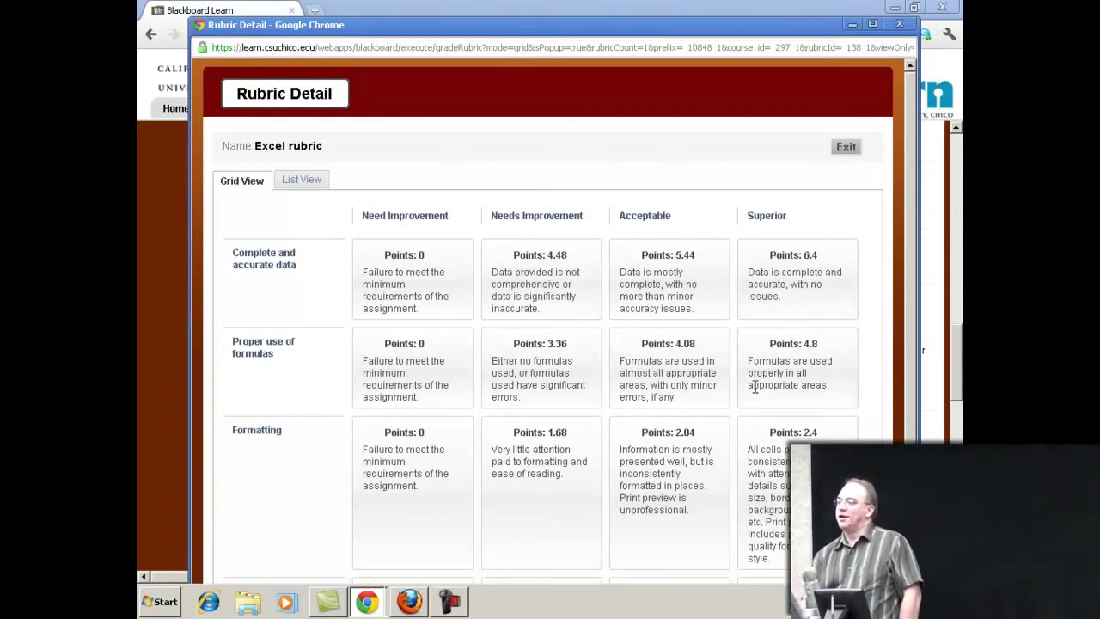
scroll(720, 389, down, 2)
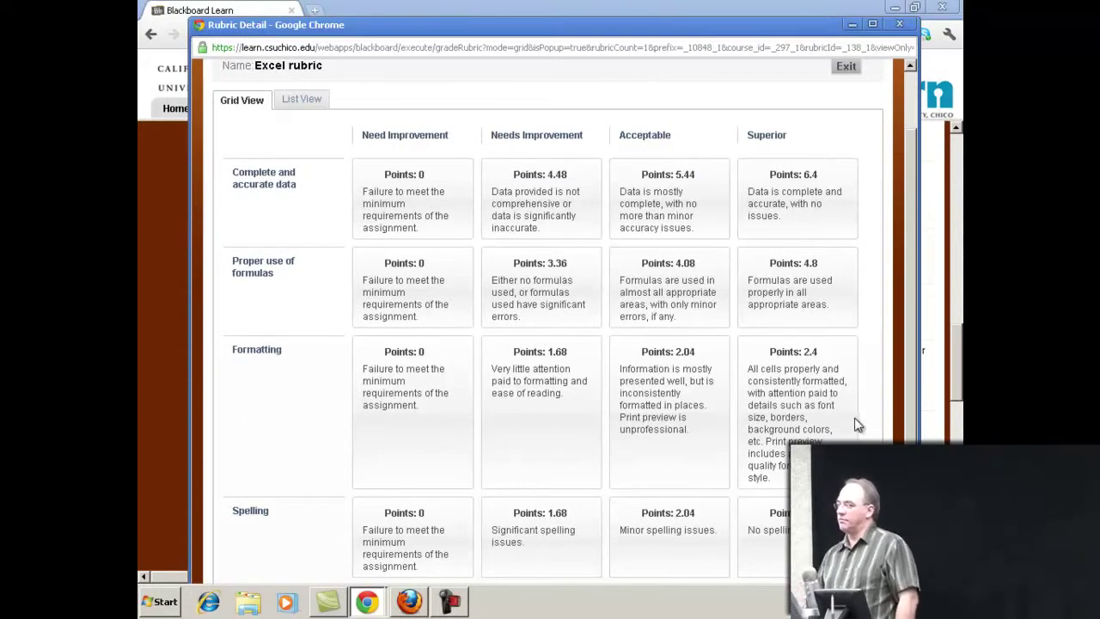
- Examine the remaining Excel rubric criteria down to Spelling and the raw total, and close the rubric
scroll(874, 434, down, 3)
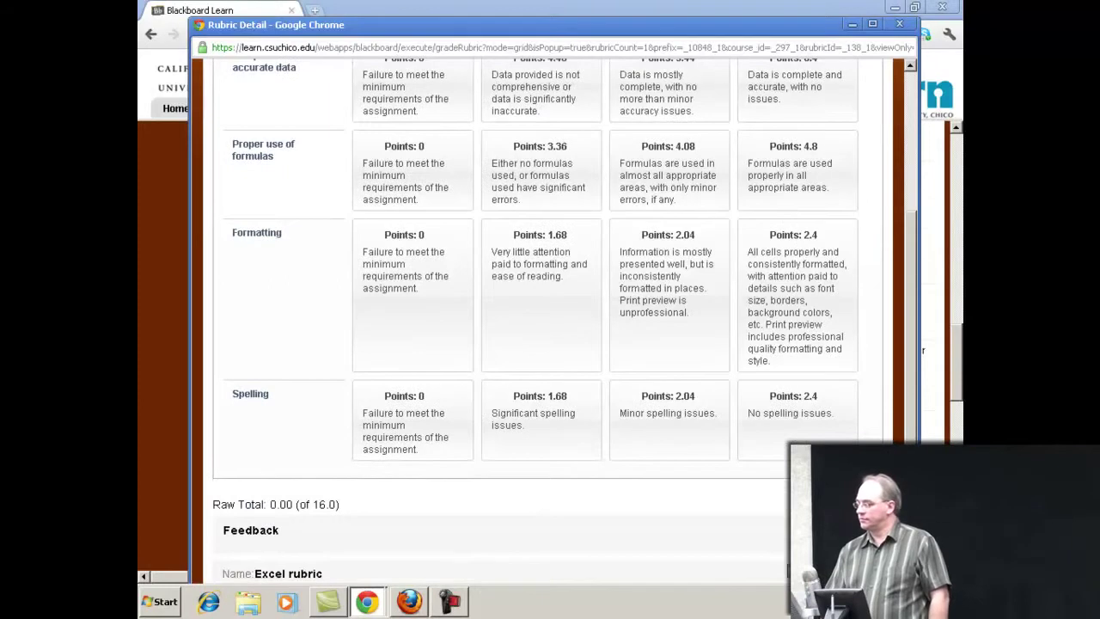
key(ctrl+w)
- View the column details and attempts behind the Chapter 06 Reading Quiz grade, and return to My Grades
scroll(756, 474, up, 3)
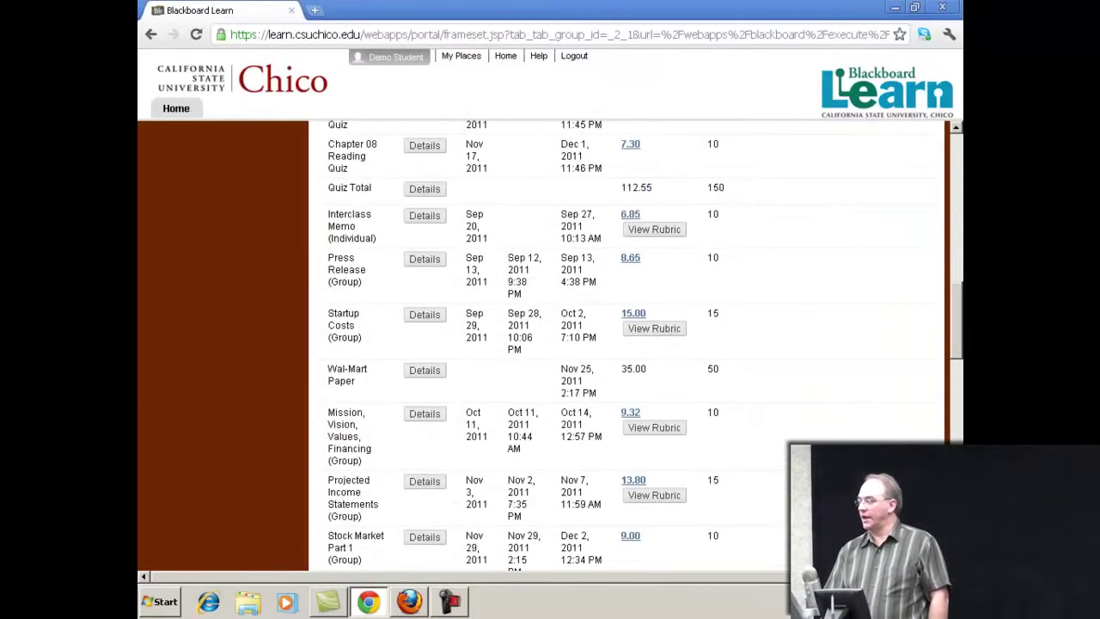
scroll(731, 359, up, 2)
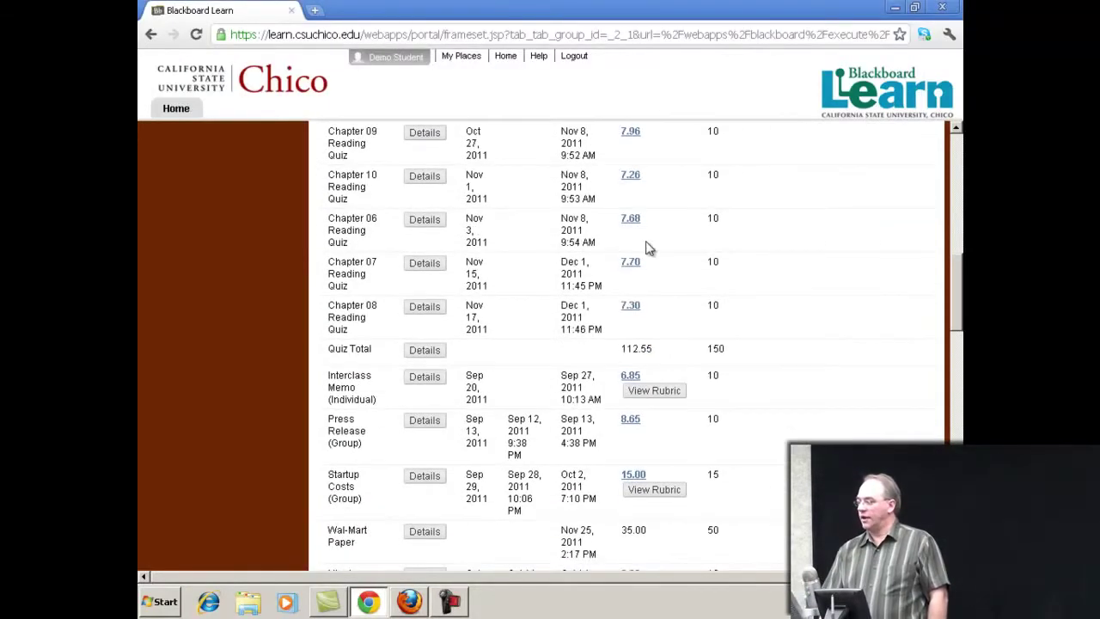
click(632, 219)
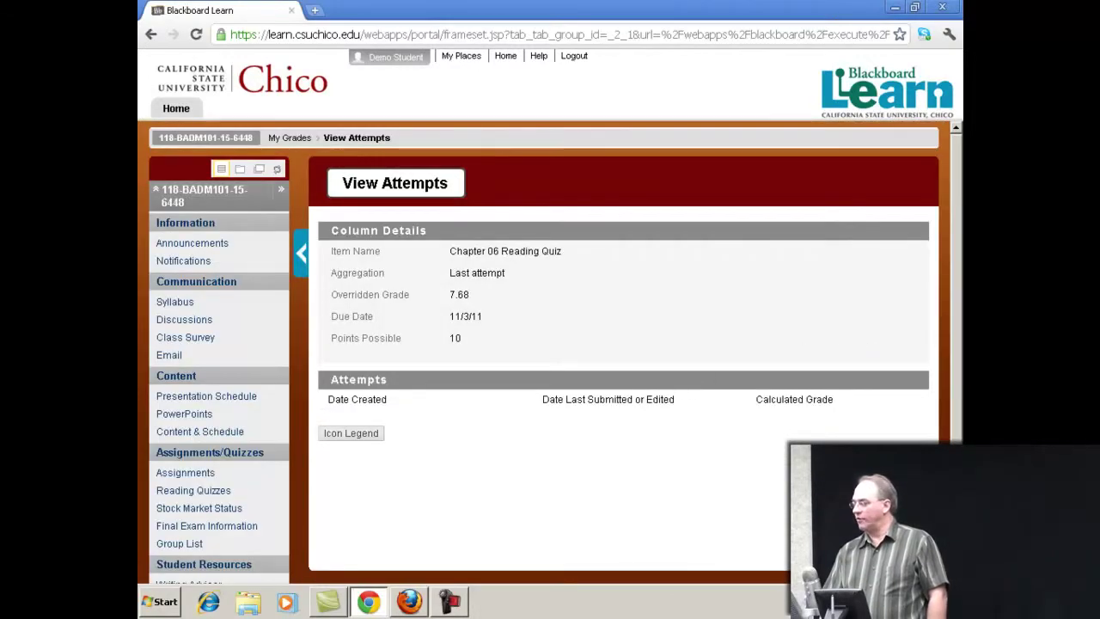
key(alt+Left)
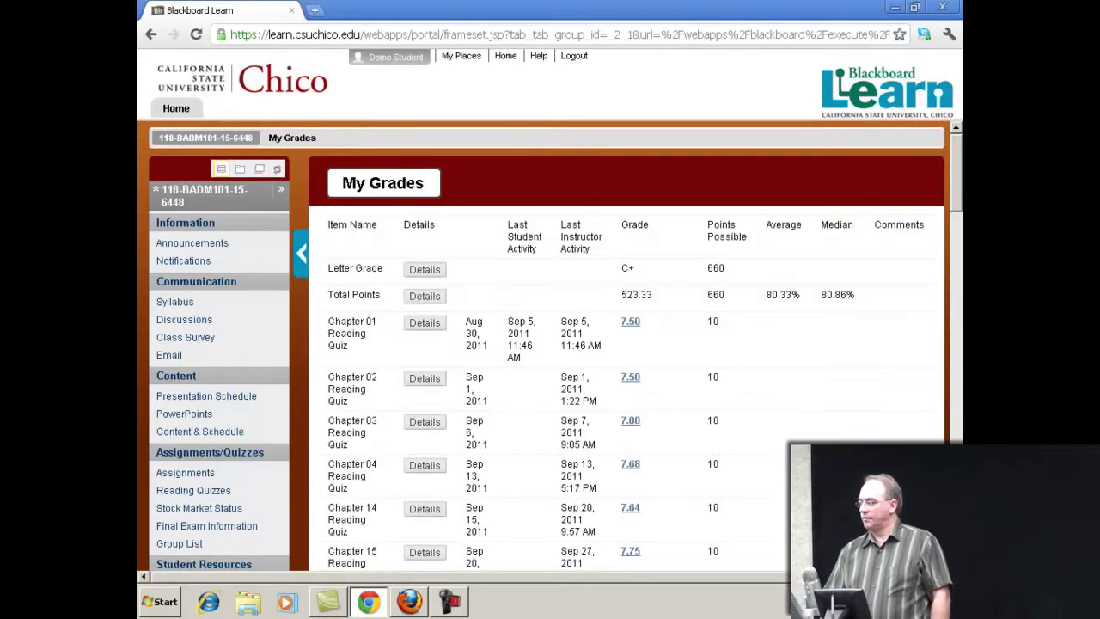
- Review the student's grade list down to the Participation Total, and return to the Blackboard home page
scroll(549, 344, down, 15)
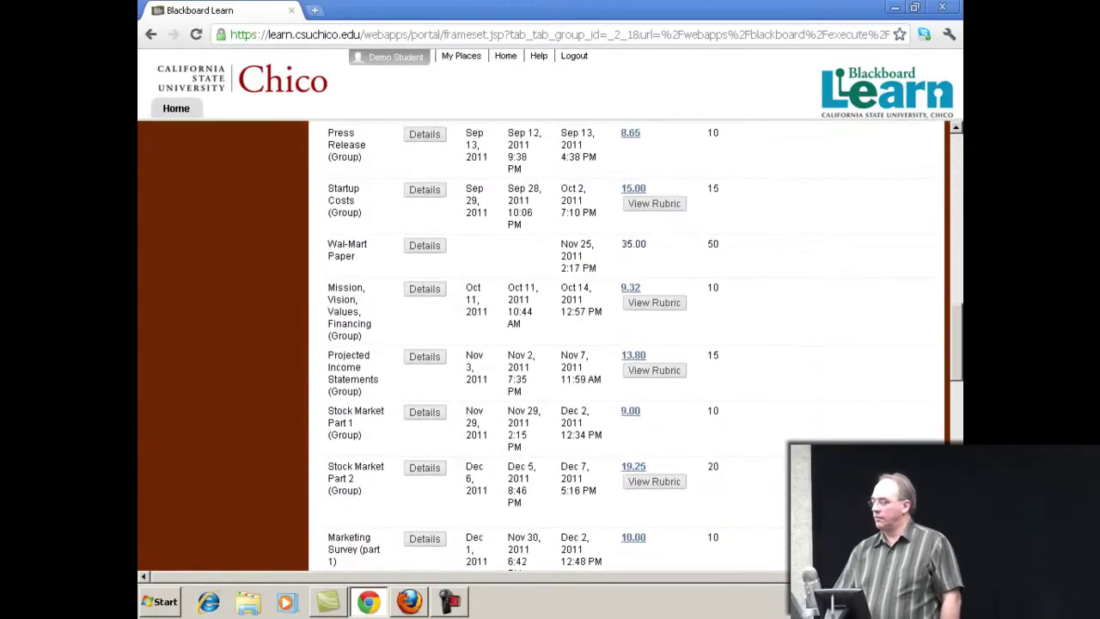
scroll(550, 344, down, 2)
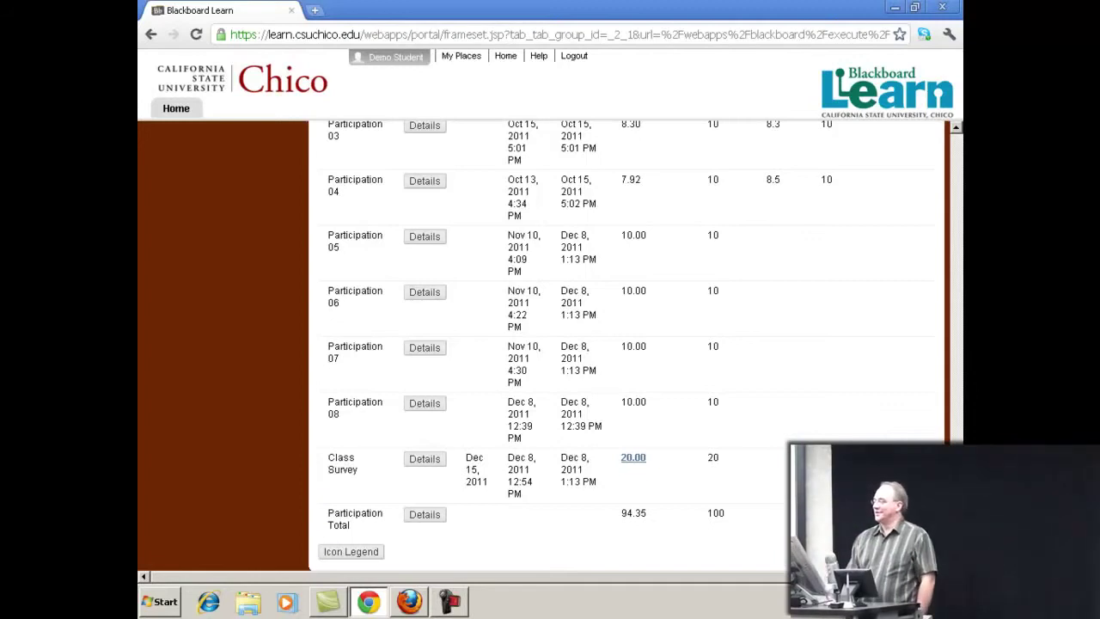
scroll(627, 344, up, 15)
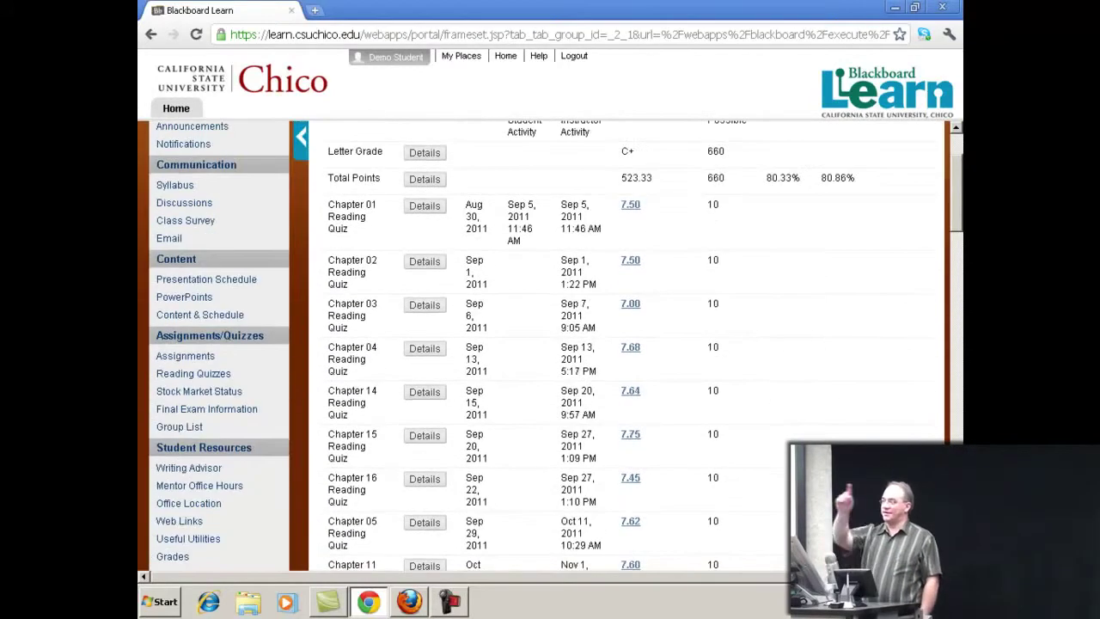
scroll(627, 344, up, 2)
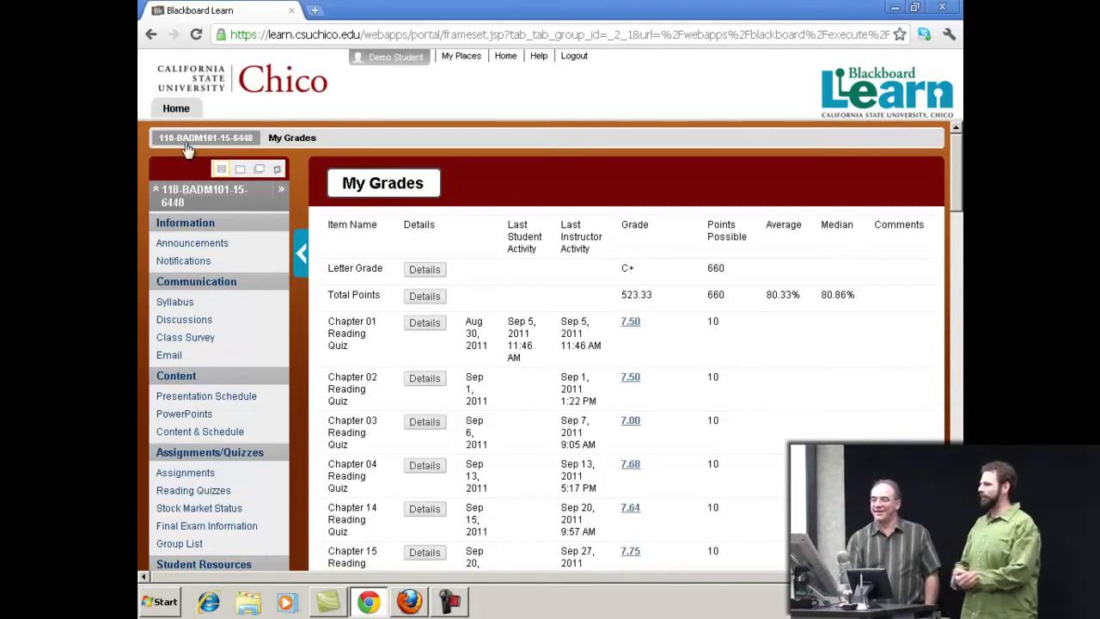
click(181, 110)
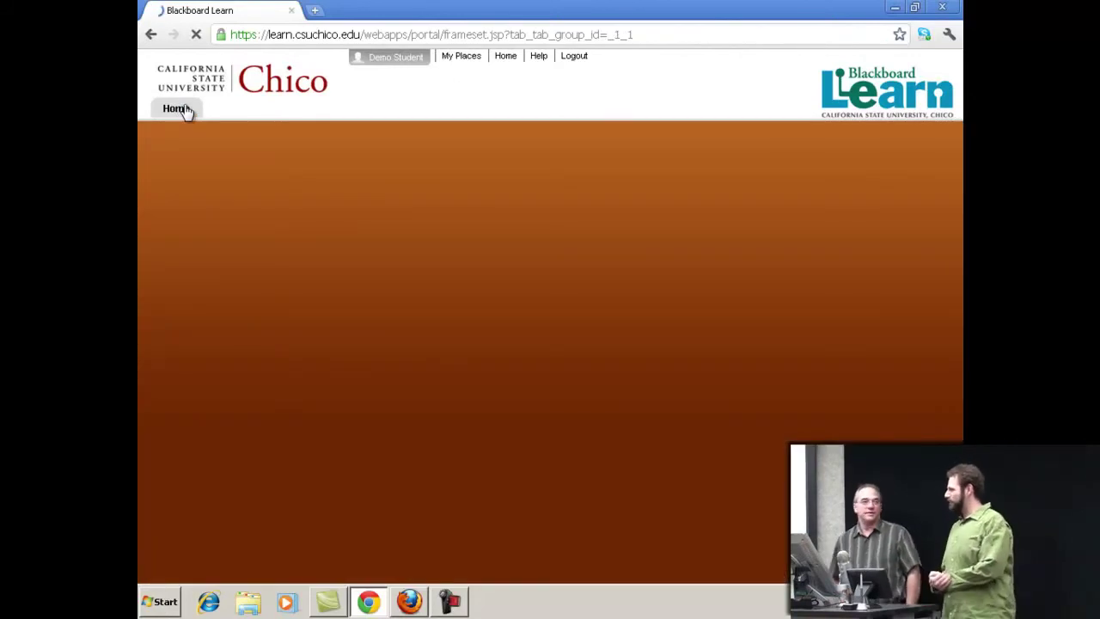